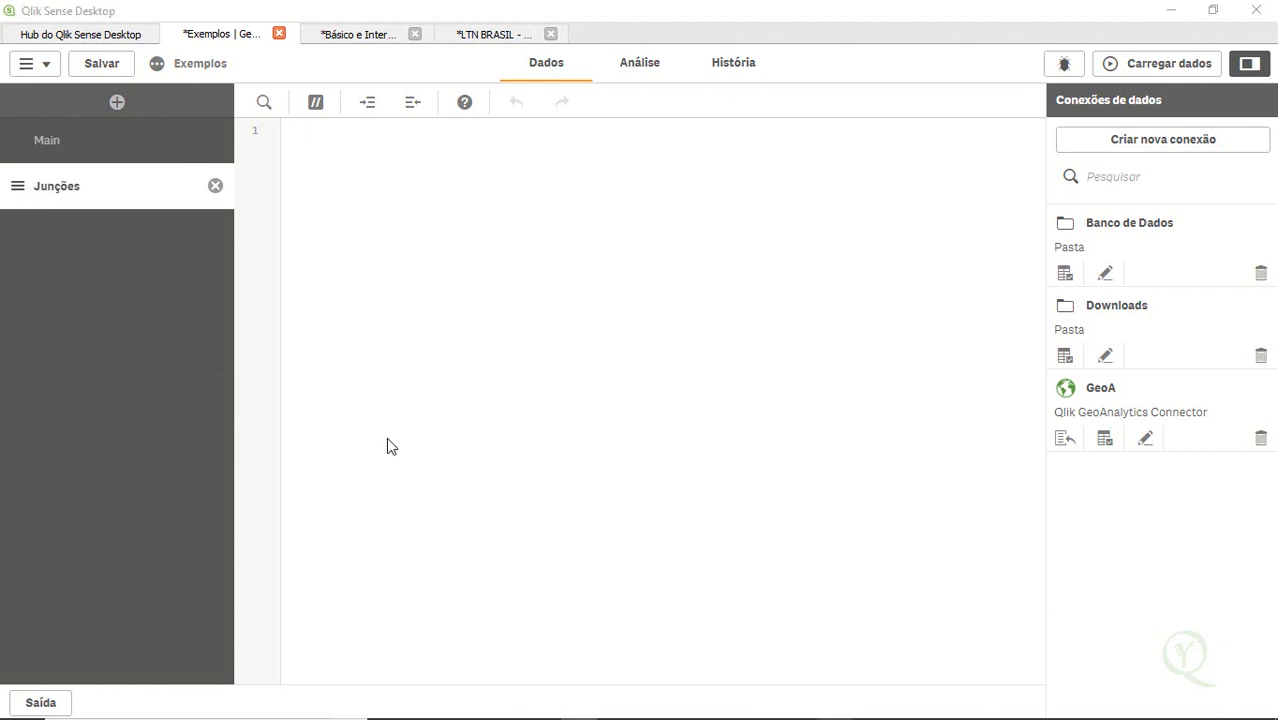
# Switch to the Exemplo.xlsx workbook in Excel and examine the columns of the Dados and Analistas sheets.
pyautogui.hotkey('alt', 'Tab')
pyautogui.press('Tab')
pyautogui.press('Tab')
pyautogui.press('Tab')
pyautogui.press('Tab')
pyautogui.press('Tab')
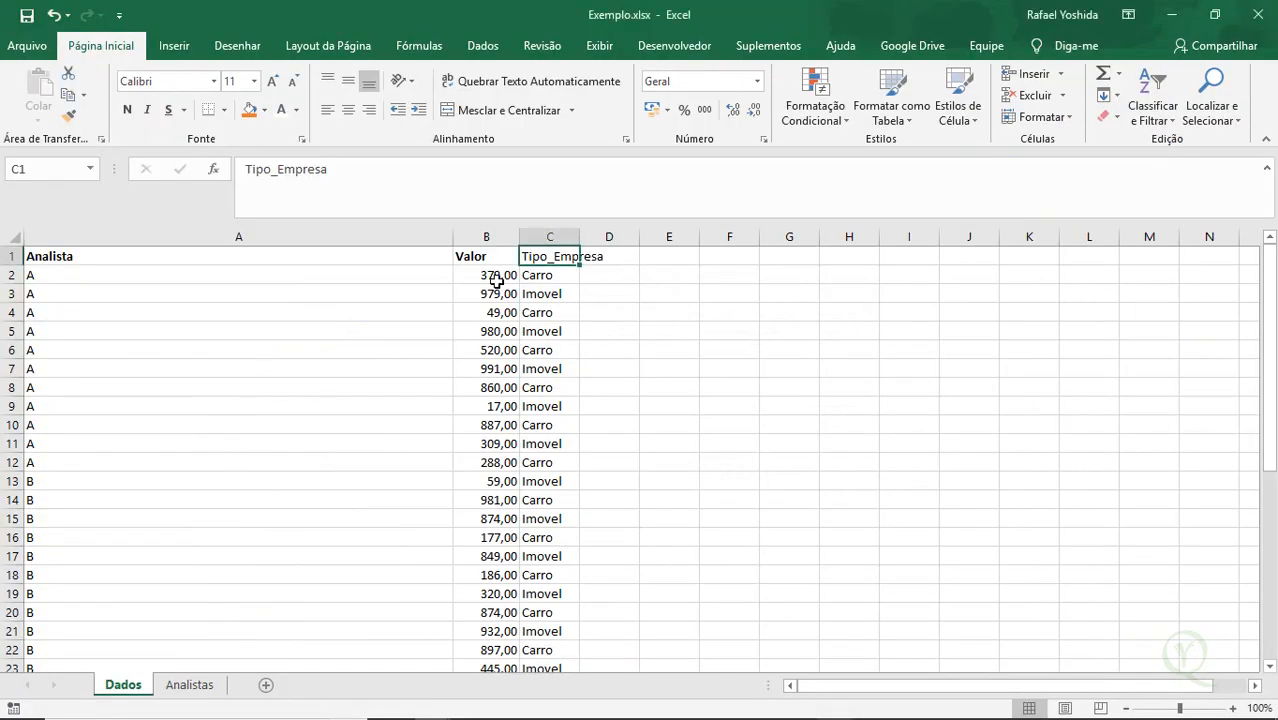
pyautogui.click(436, 417)
pyautogui.hotkey('ctrl', 'Up')
pyautogui.press('Down')
pyautogui.press('Up')
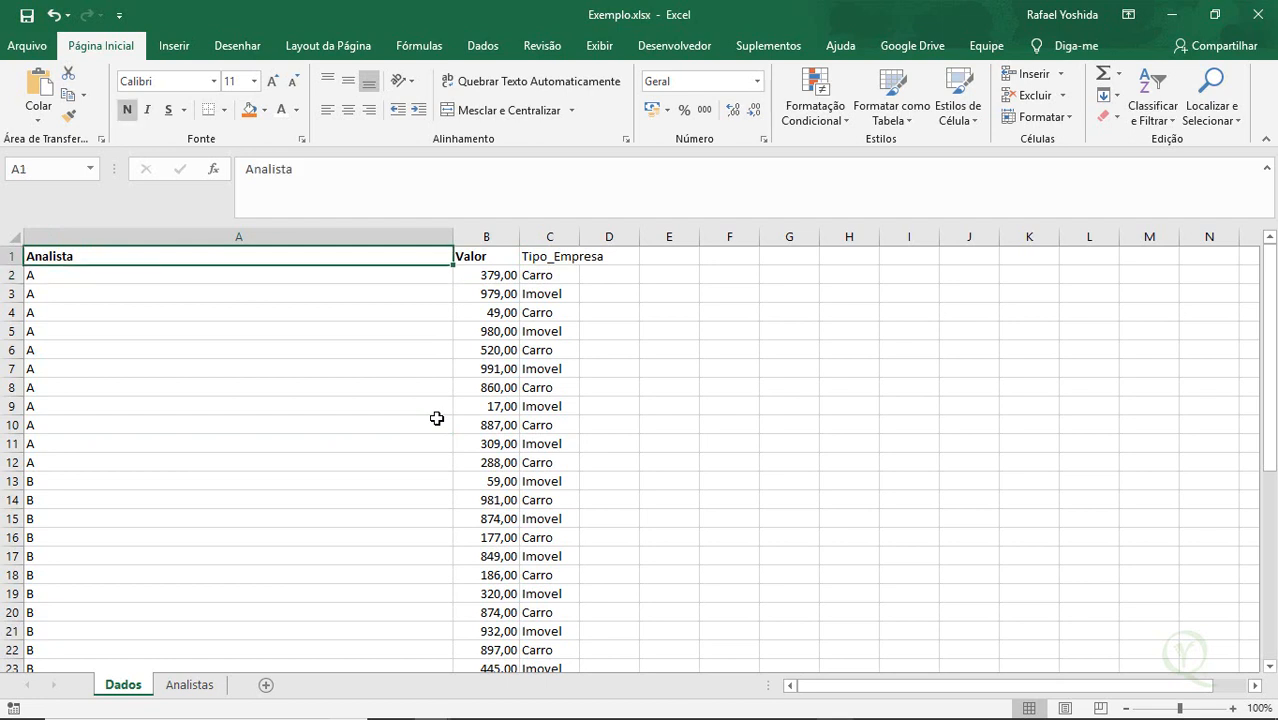
pyautogui.press('Right')
pyautogui.press('Right')
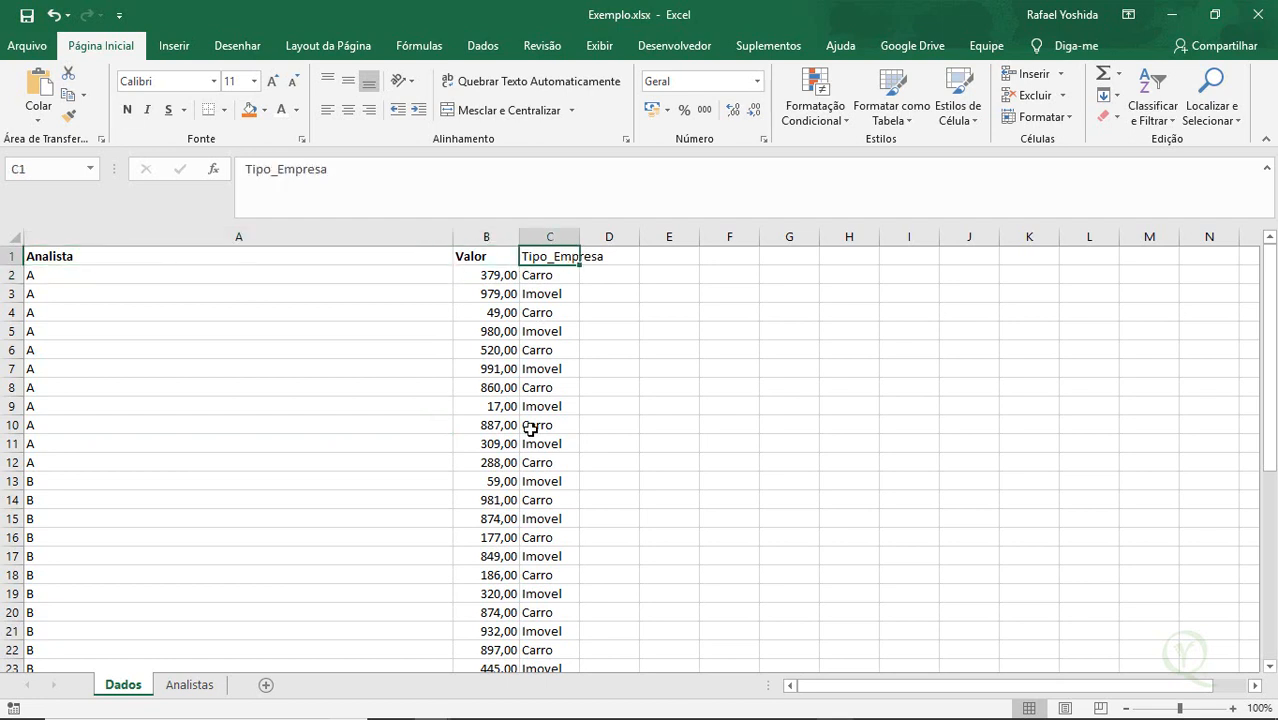
pyautogui.click(200, 686)
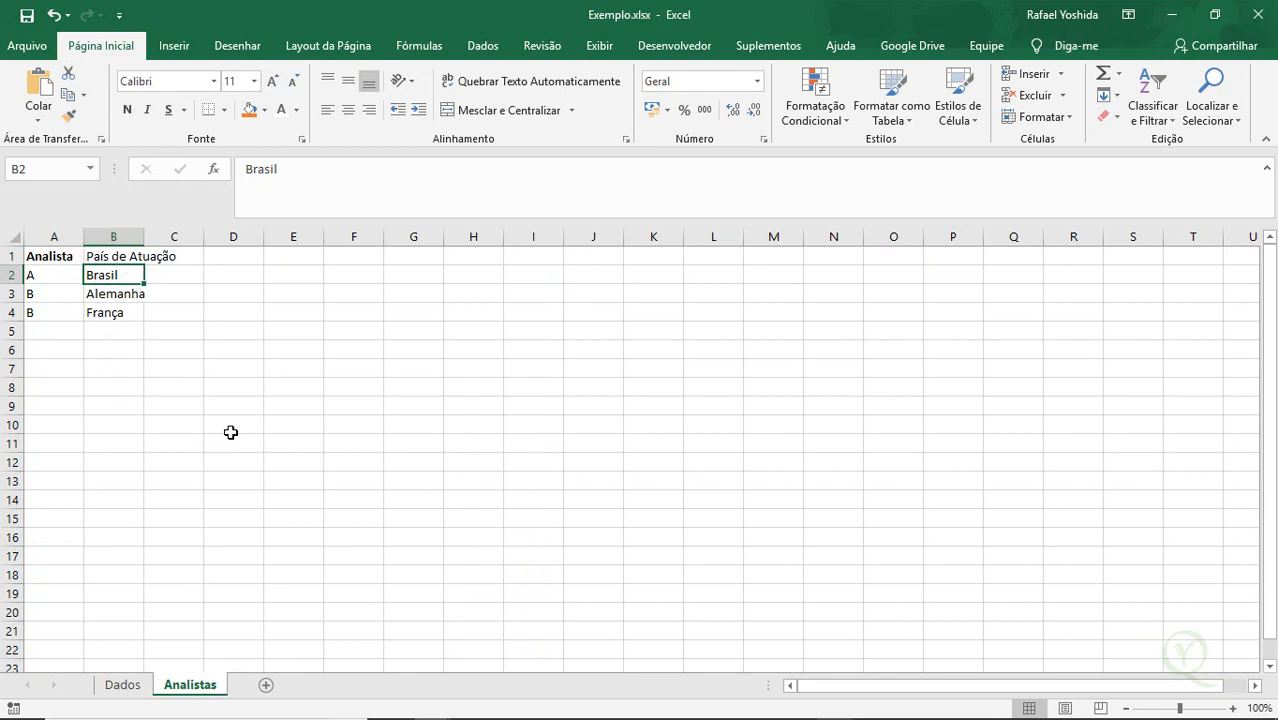
pyautogui.click(58, 282)
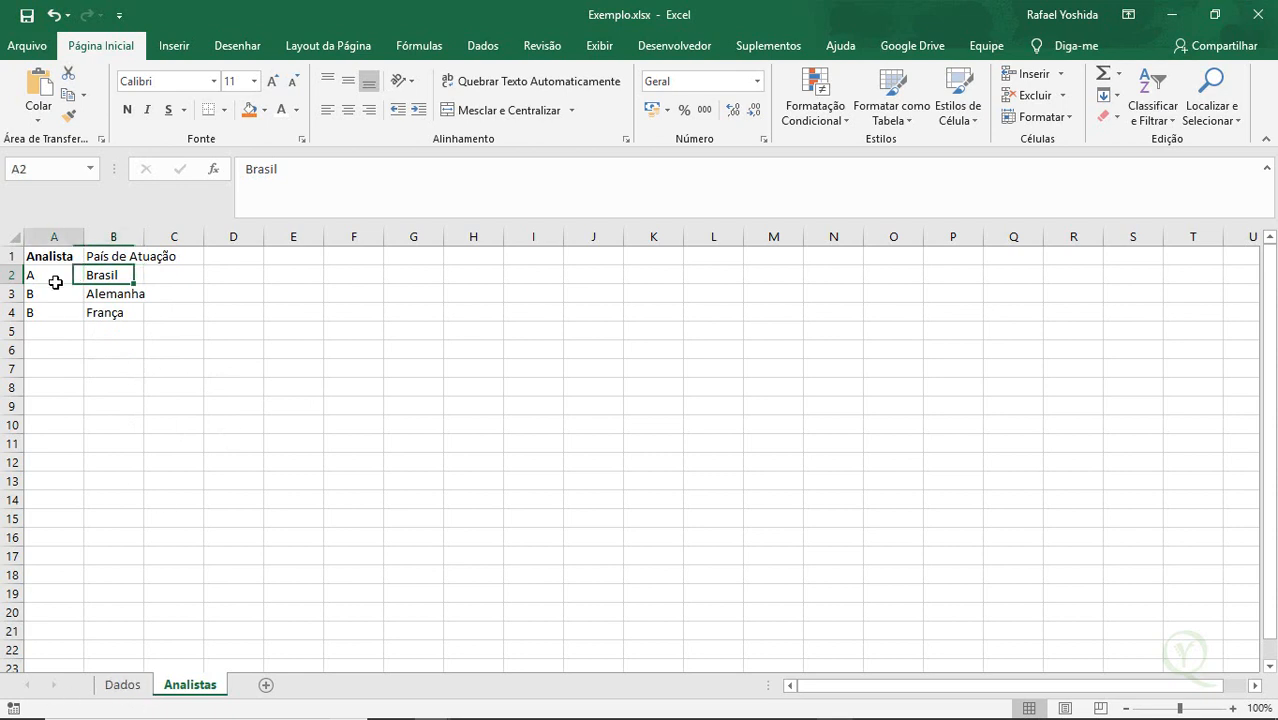
# Add filters to the header row of the Dados sheet and check the distinct values in the Analista column.
pyautogui.click(132, 688)
pyautogui.click(157, 247)
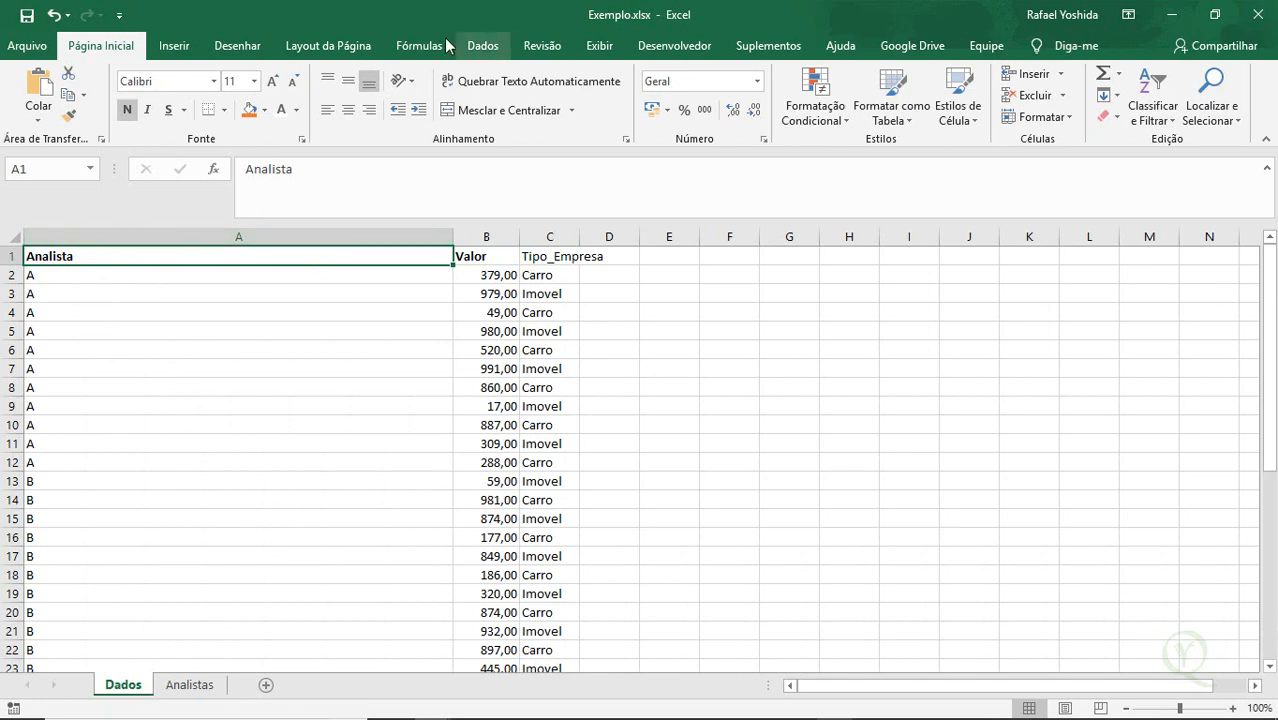
pyautogui.click(484, 48)
pyautogui.click(625, 103)
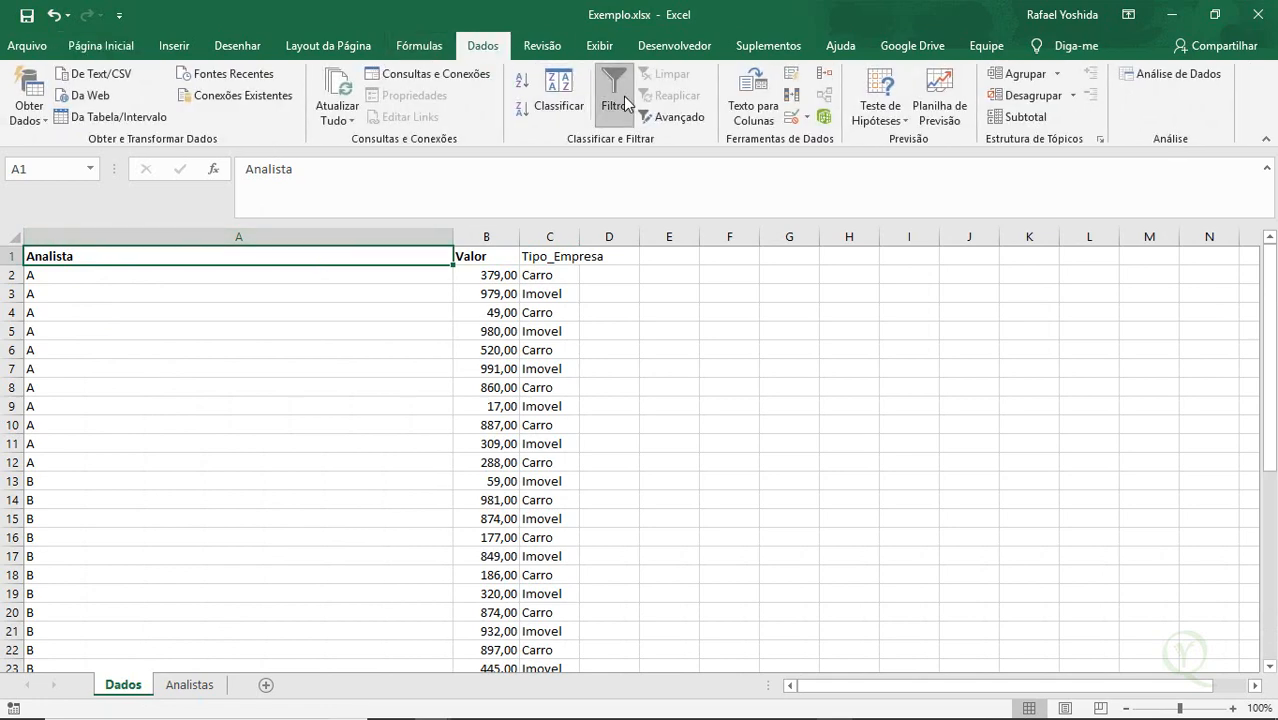
pyautogui.click(443, 256)
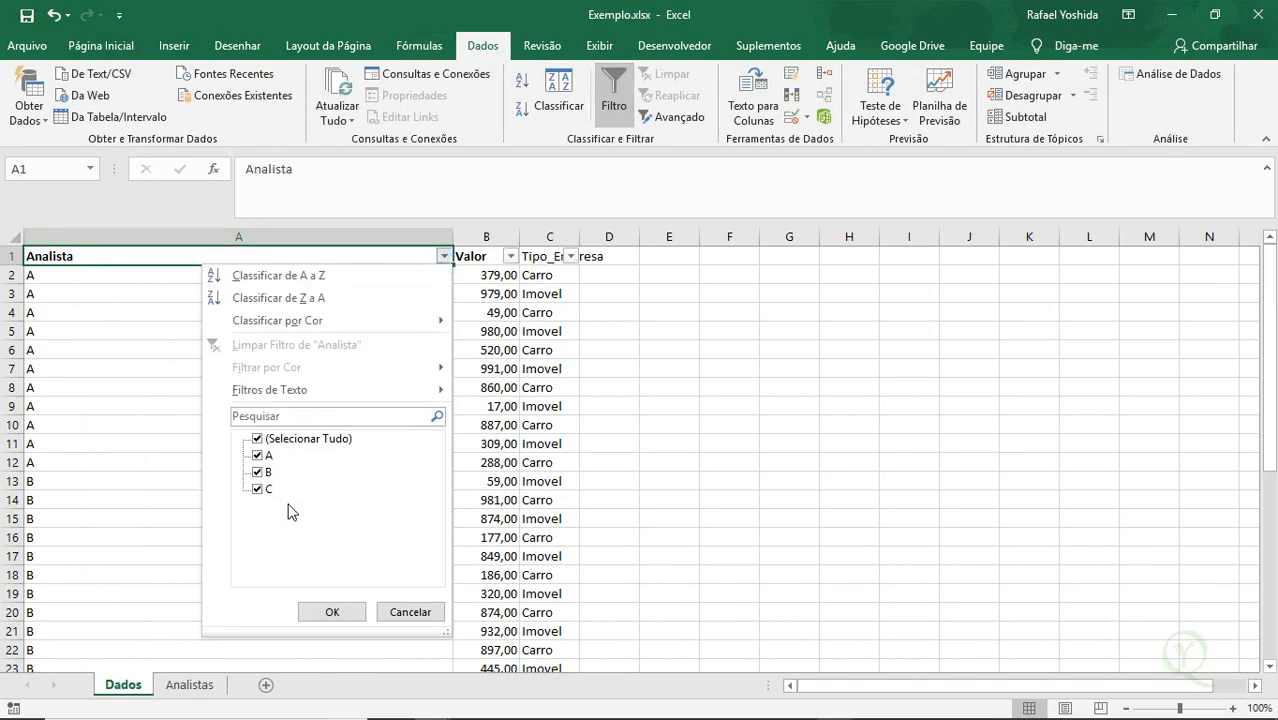
pyautogui.click(406, 614)
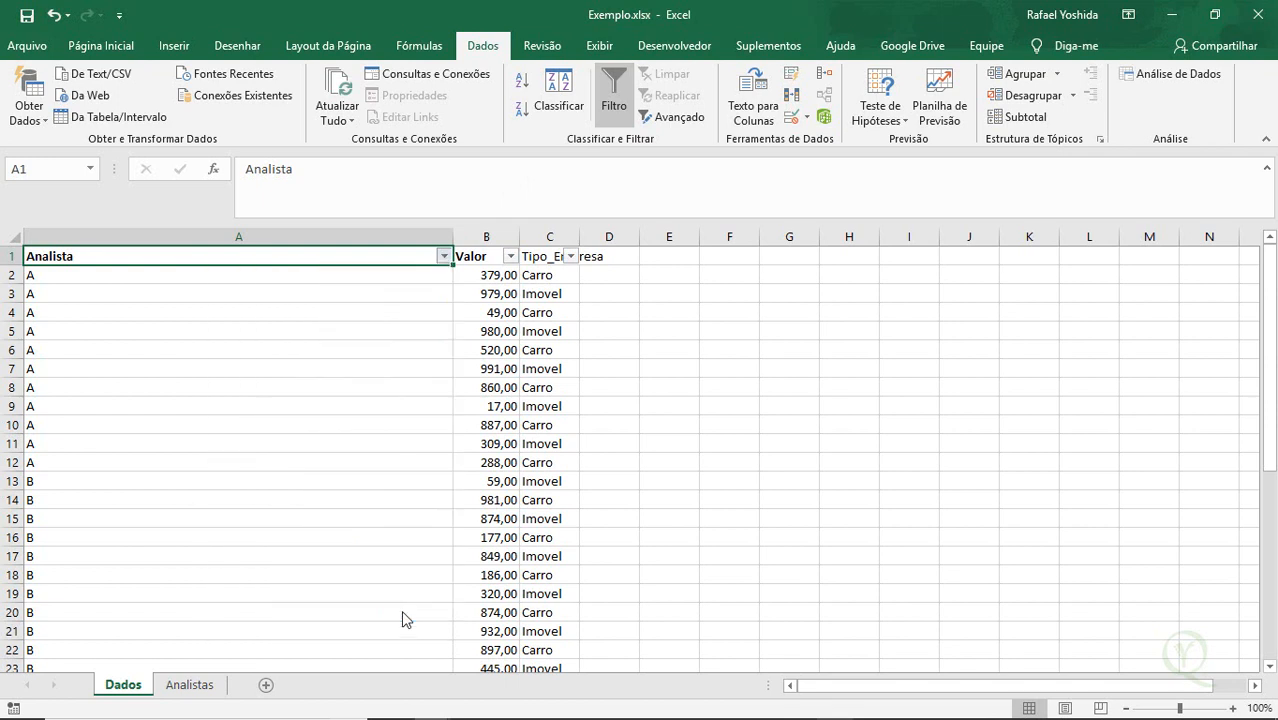
# Add filters to the header row of the Analistas sheet and examine the countries listed for analyst B.
pyautogui.click(192, 686)
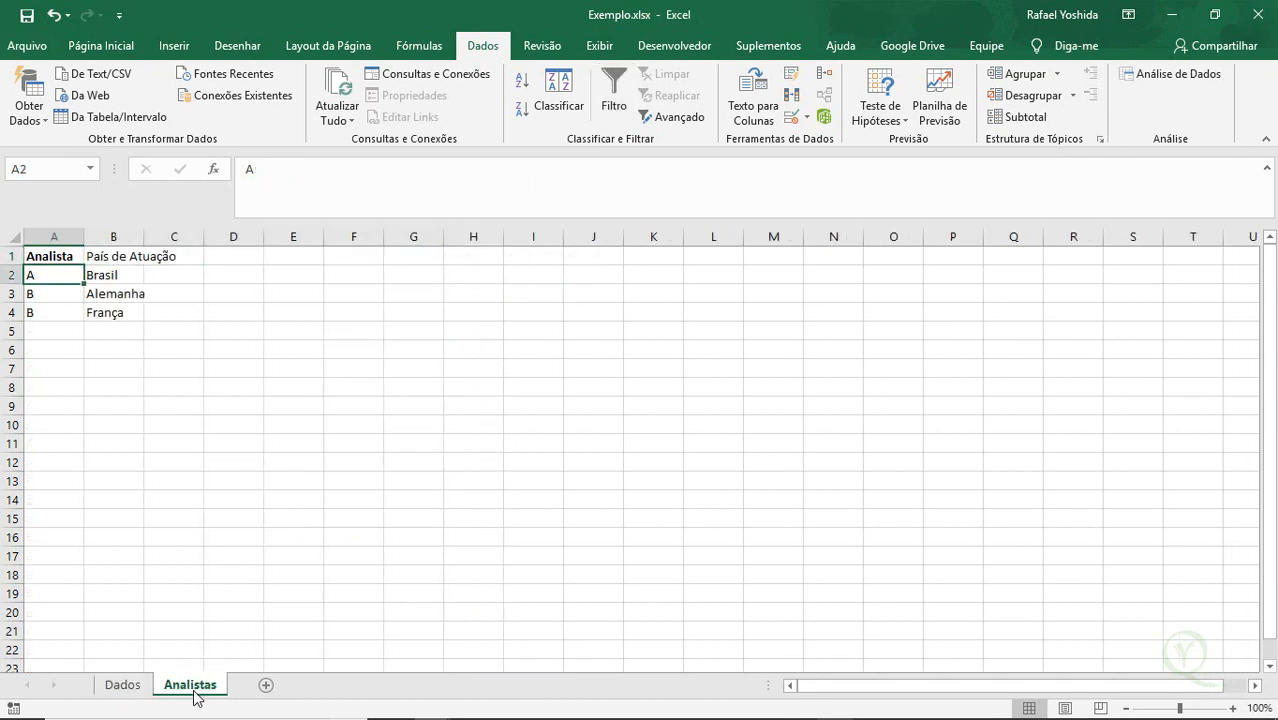
pyautogui.click(68, 257)
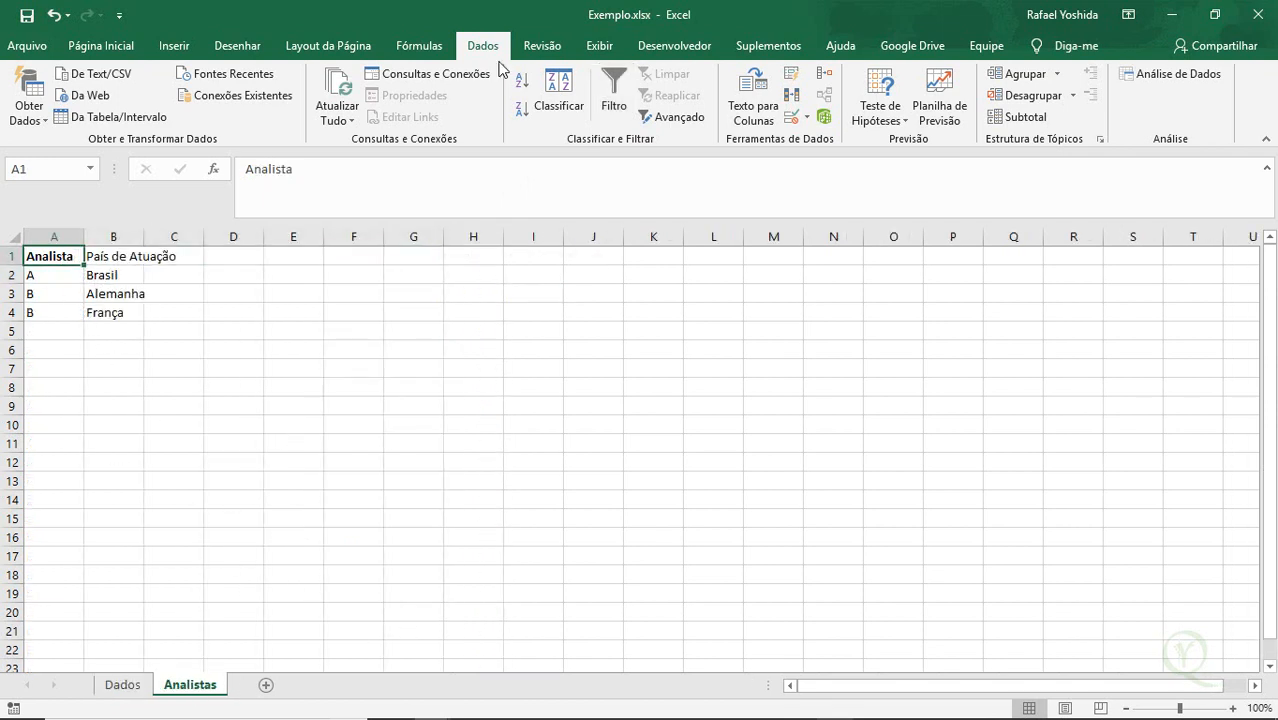
pyautogui.click(613, 95)
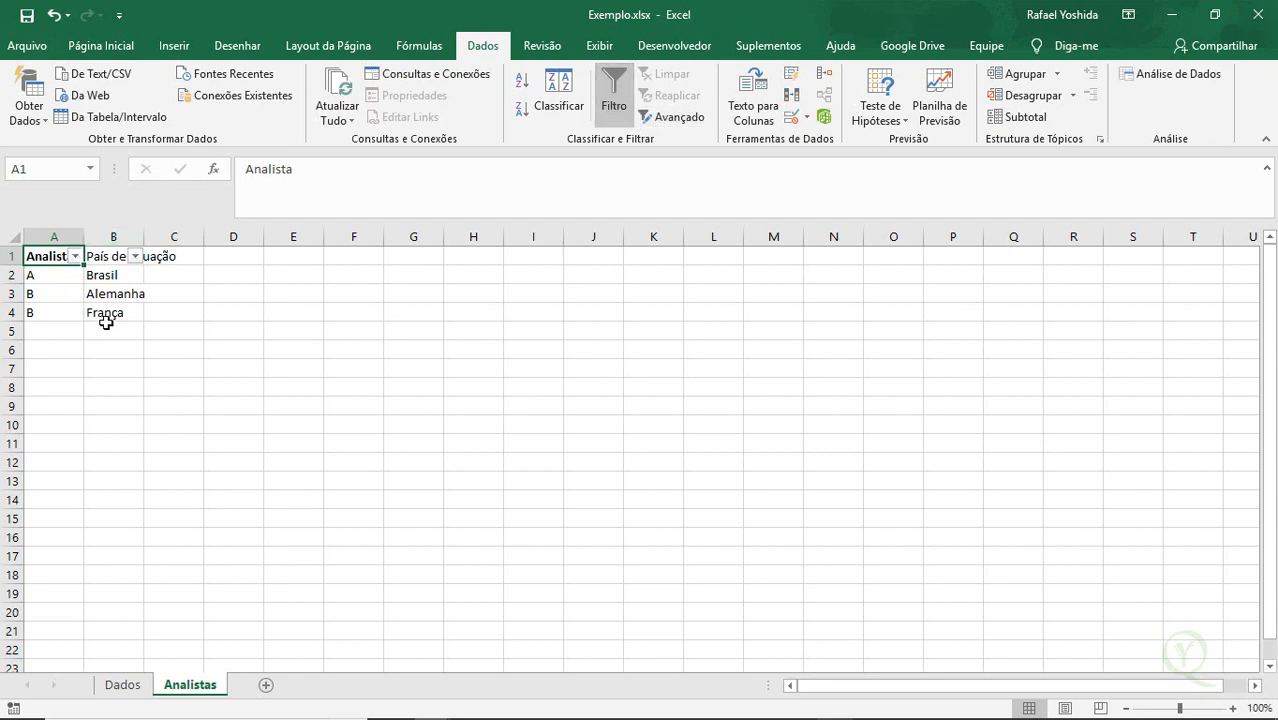
pyautogui.moveTo(134, 292); pyautogui.dragTo(133, 316)
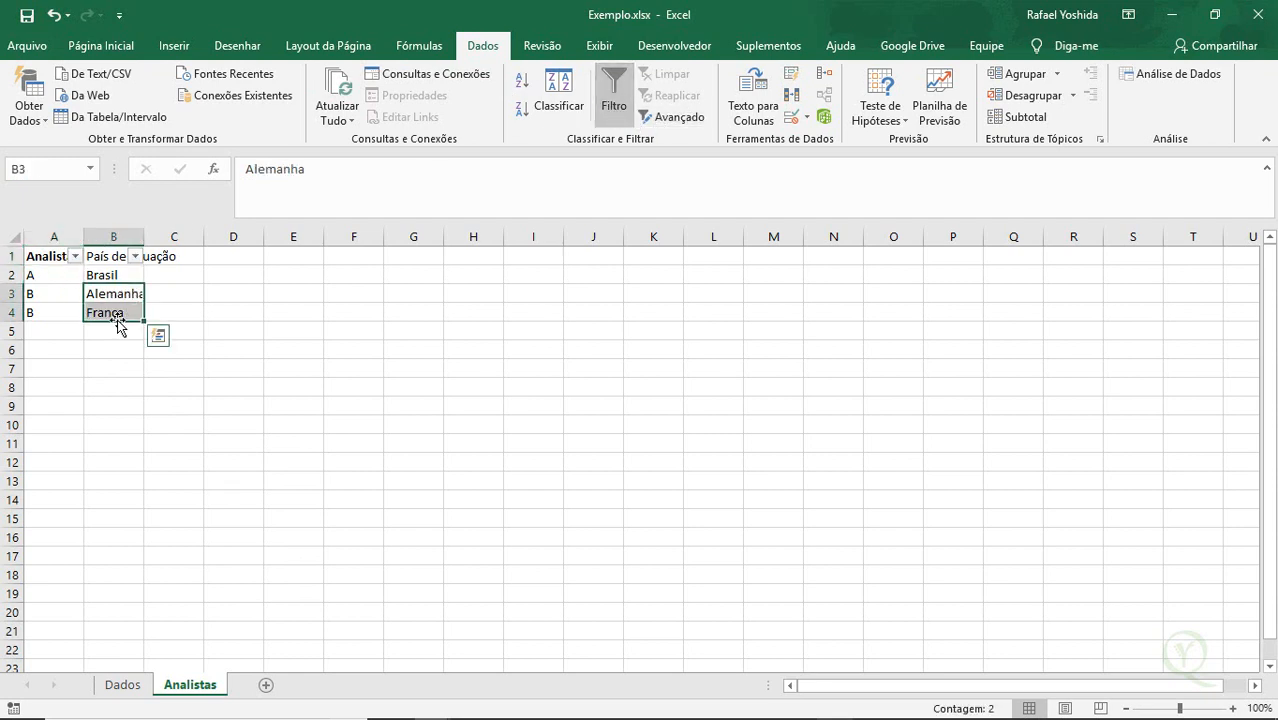
pyautogui.click(476, 420)
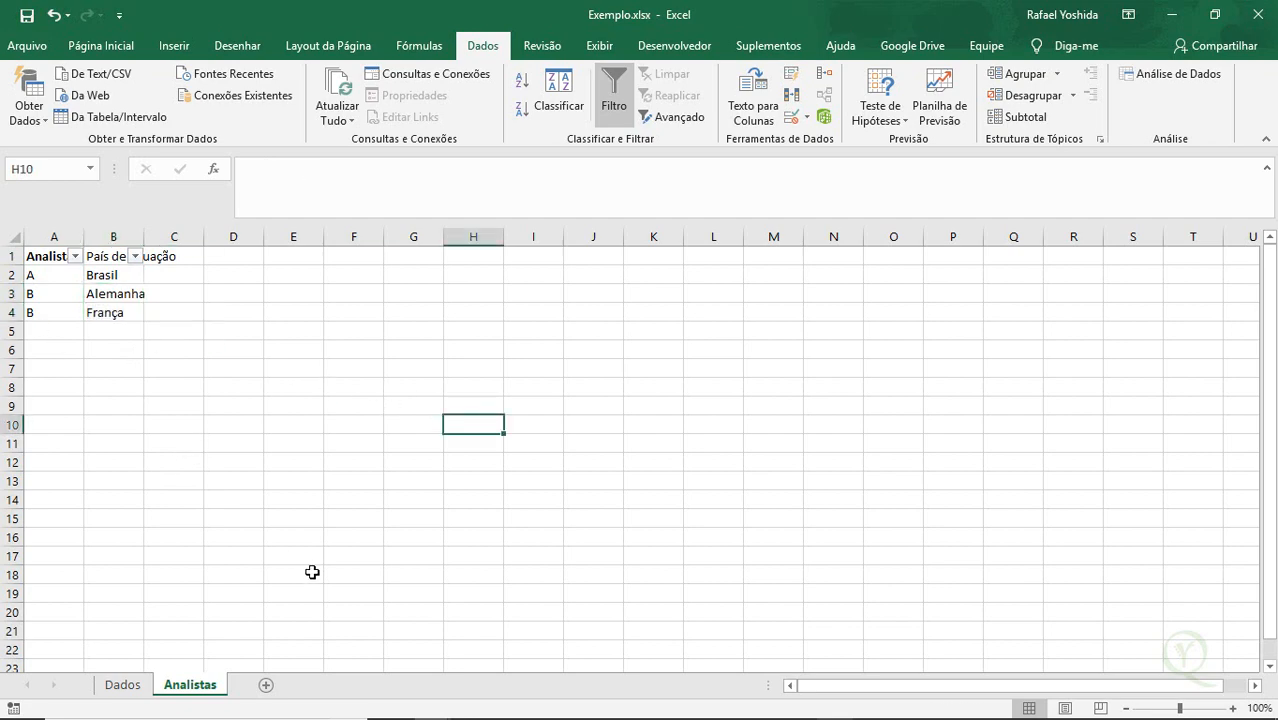
# Switch to Qlik Sense Desktop and insert the load script for the Dados table of aei/Exemplo.xlsx from the Downloads connection.
pyautogui.hotkey('alt', 'Tab')
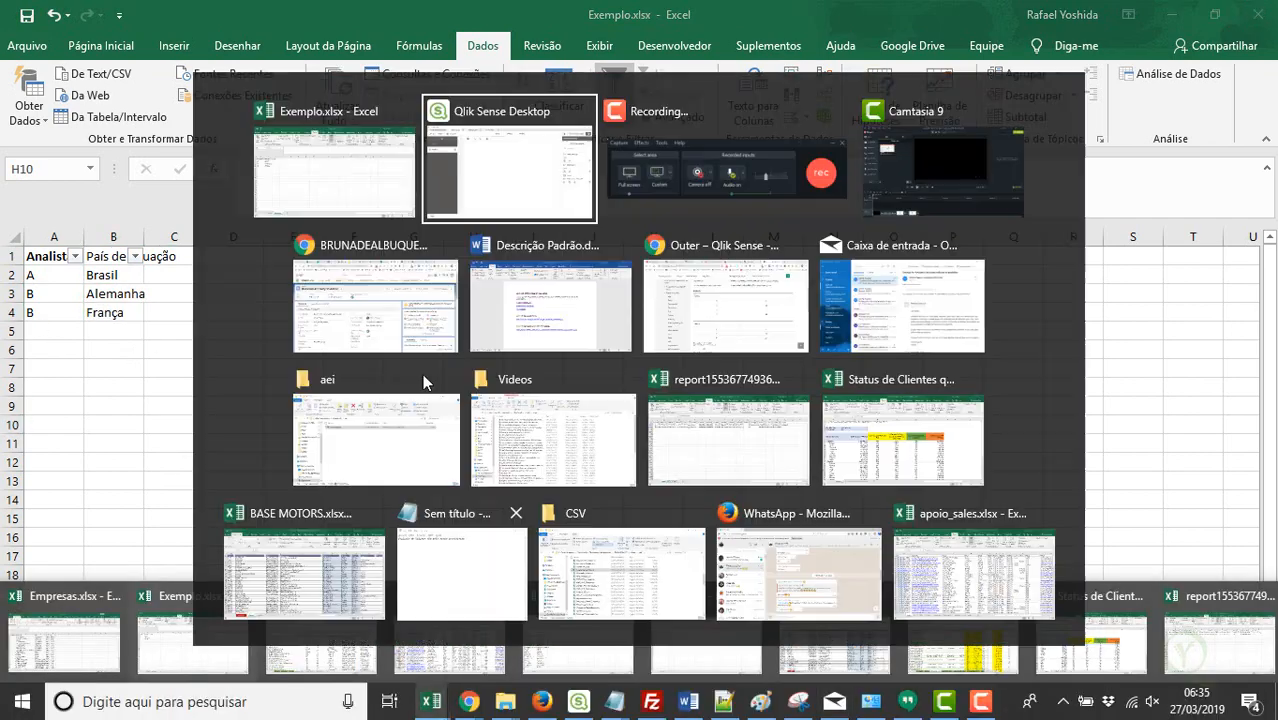
pyautogui.click(479, 214)
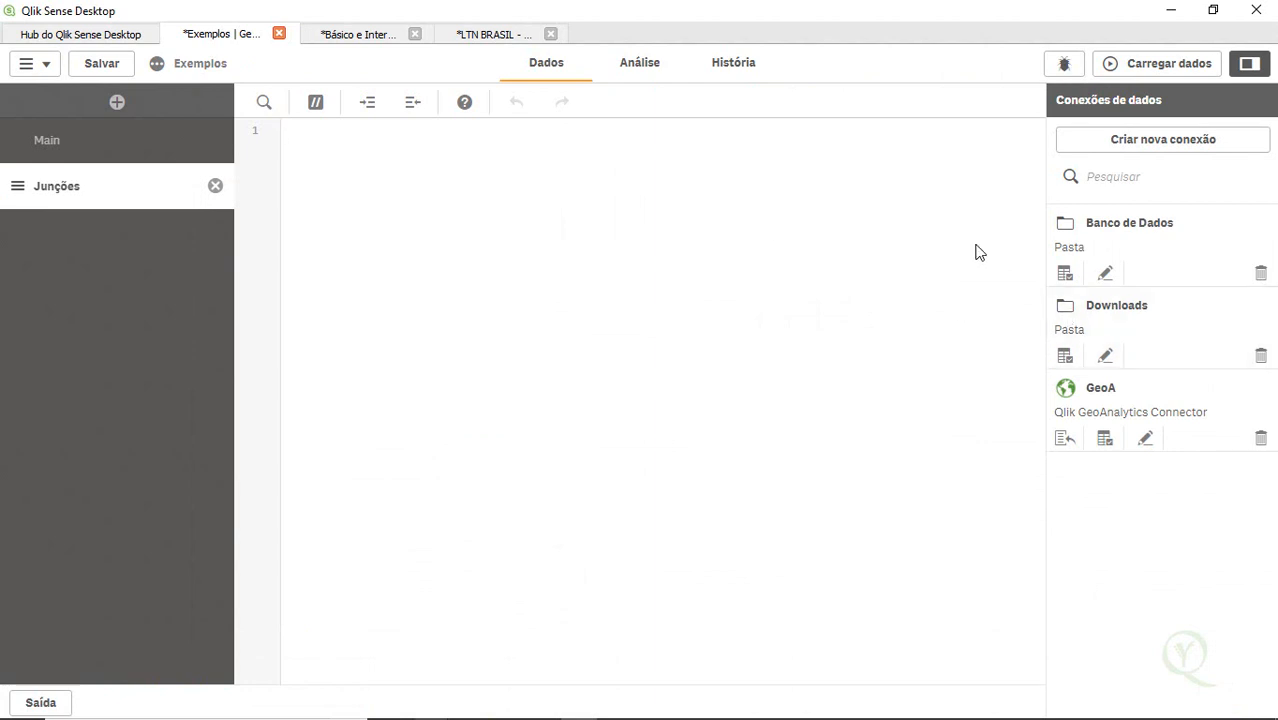
pyautogui.click(1066, 358)
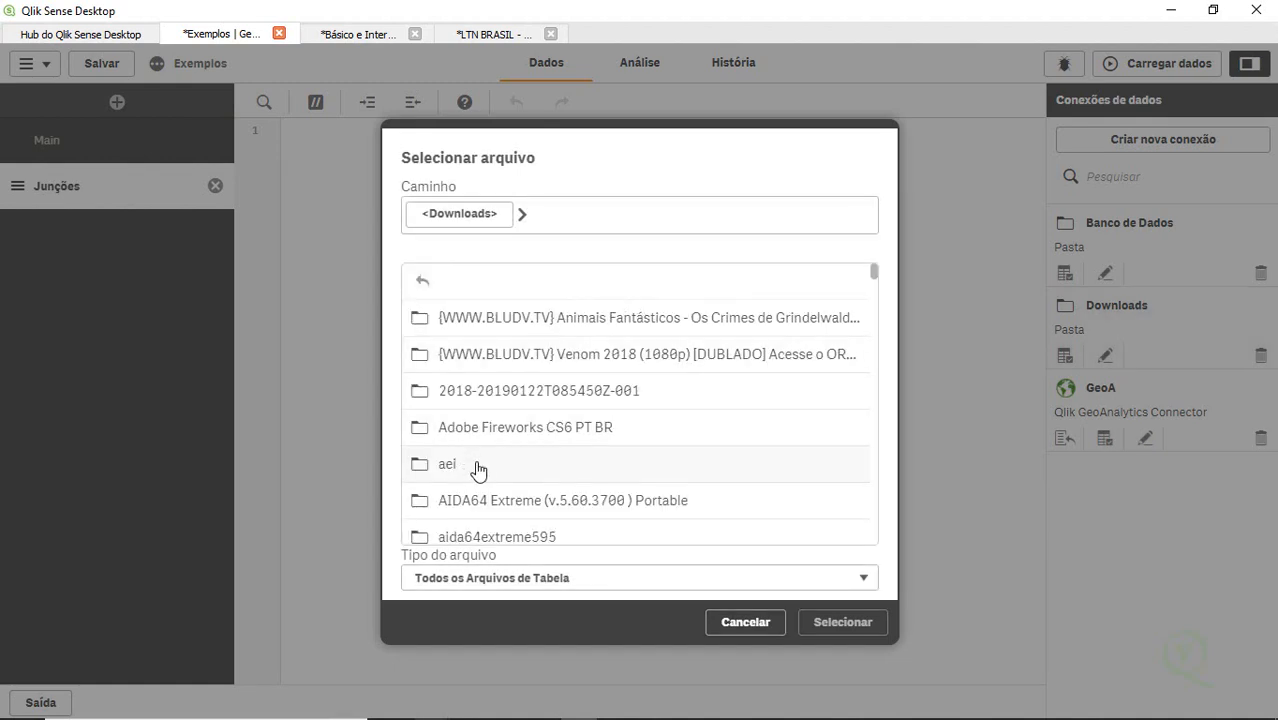
pyautogui.click(478, 469)
pyautogui.doubleClick(499, 327)
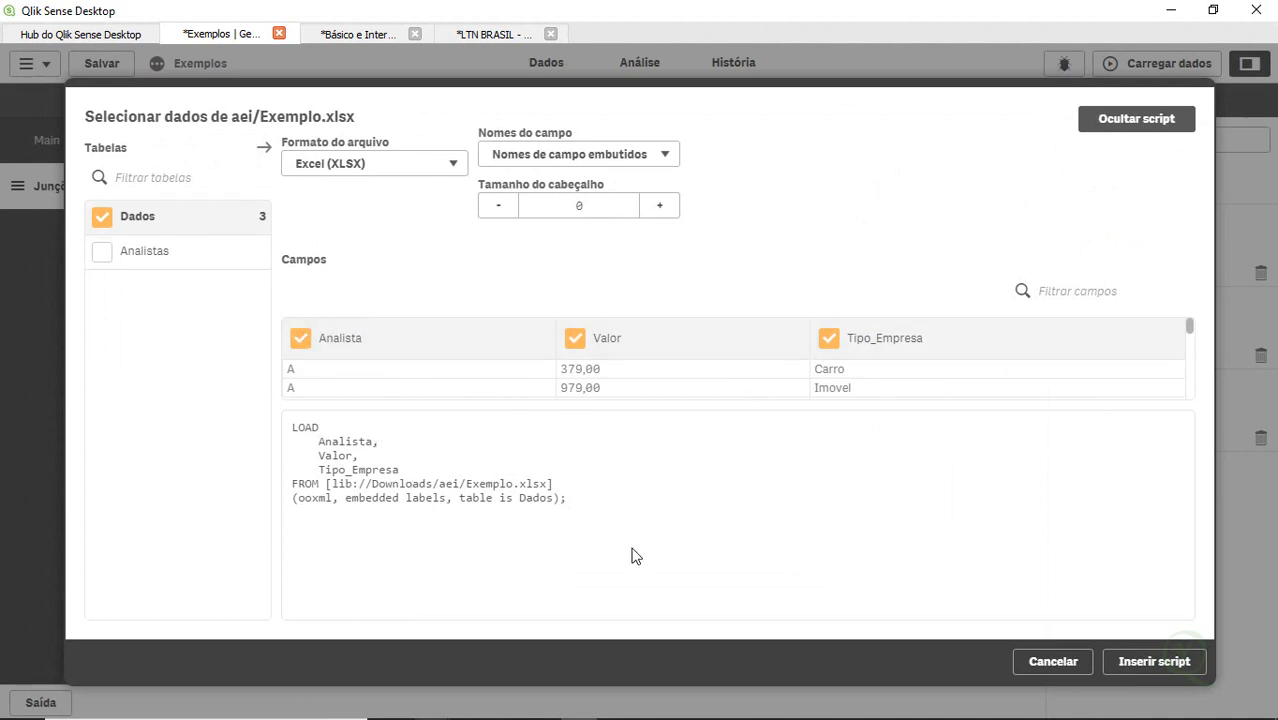
pyautogui.click(1152, 662)
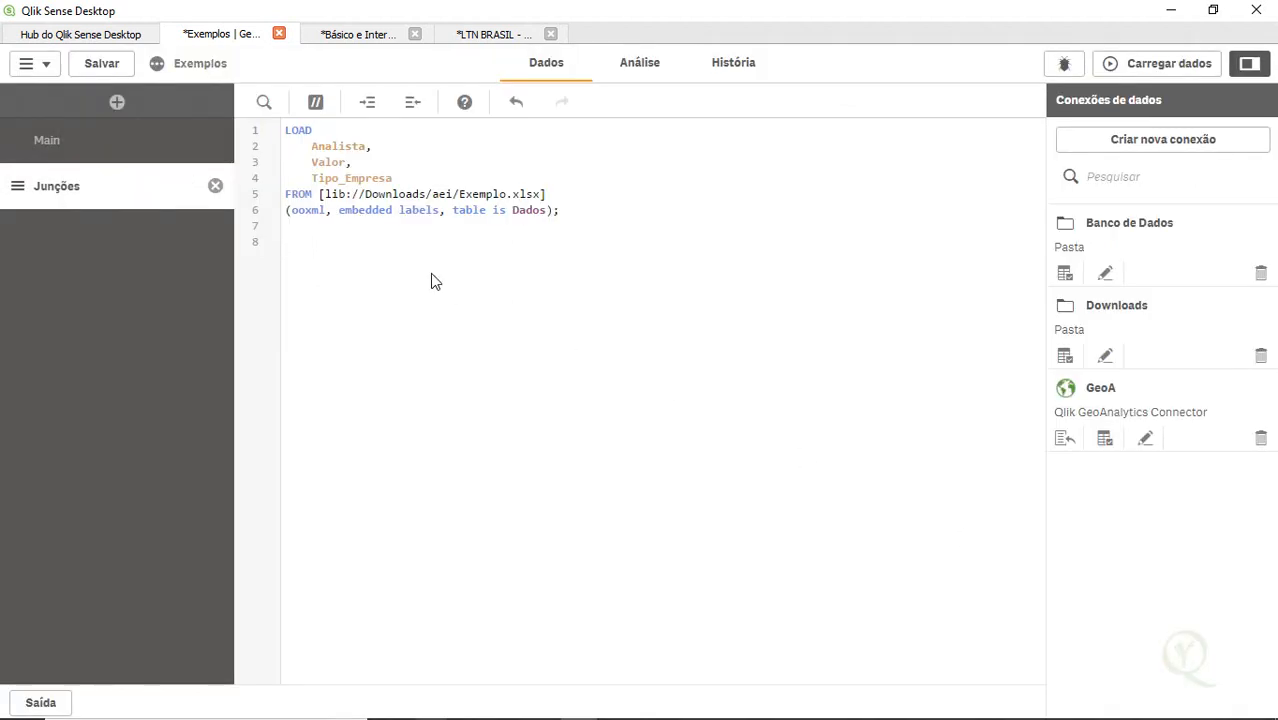
# Add the table label "Dados:" on a new line above the first LOAD statement.
pyautogui.press('Return')
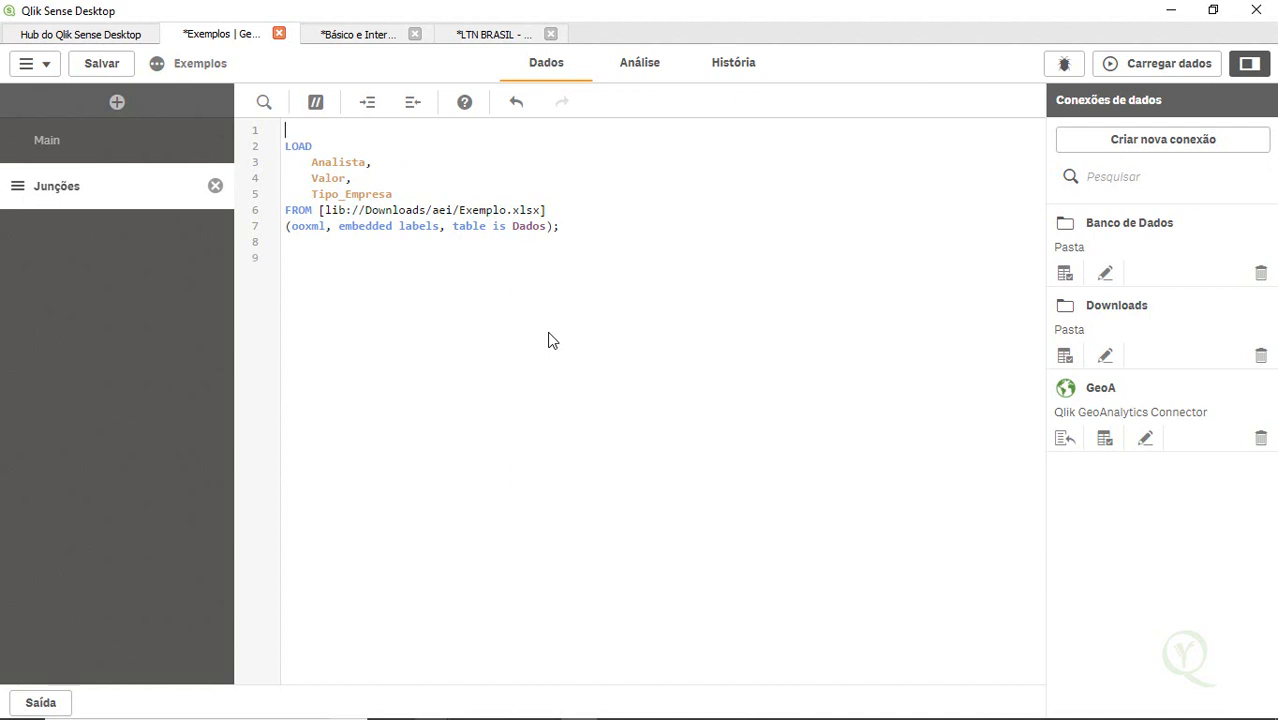
pyautogui.write('Dados:')
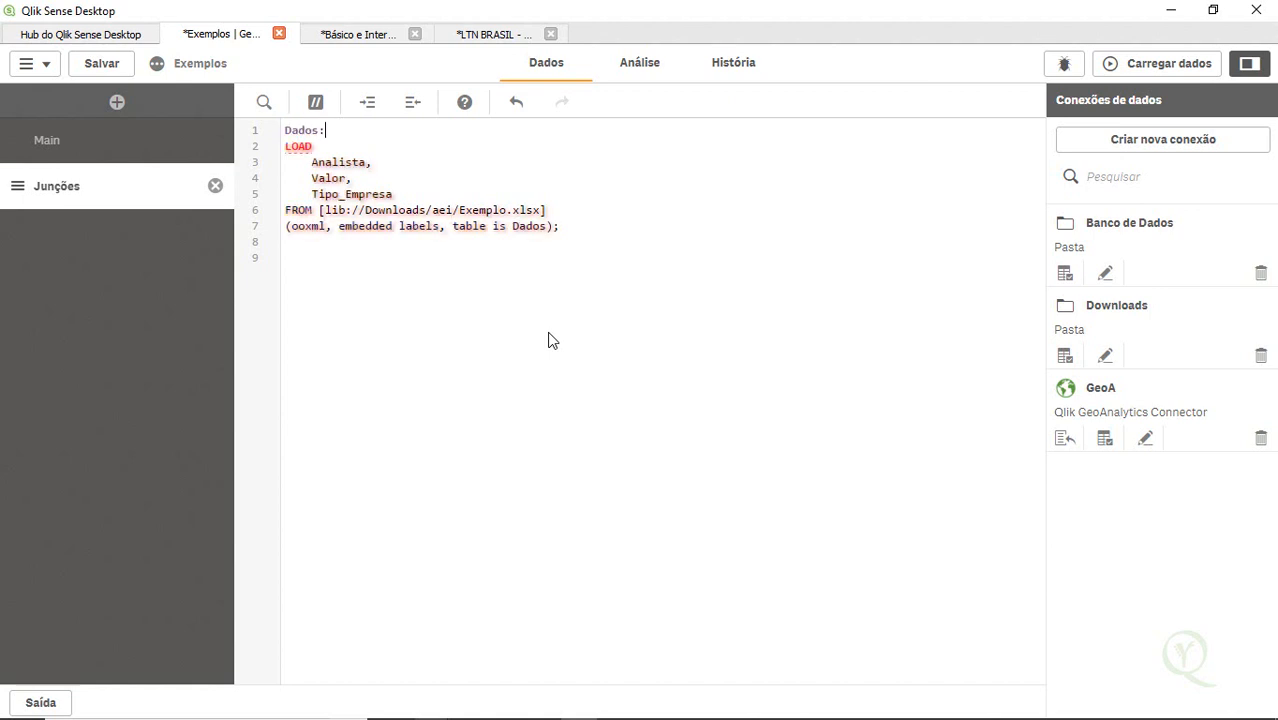
pyautogui.press('Down')
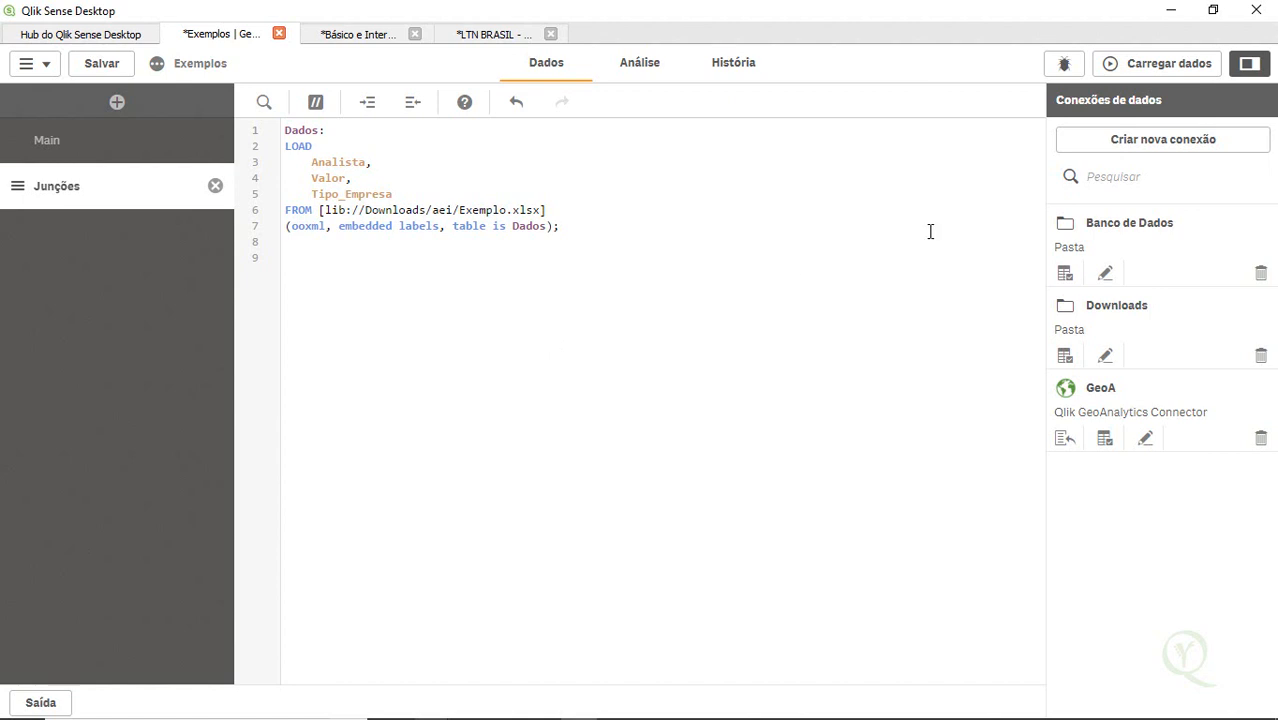
# Insert the load script for only the Analistas table of aei/Exemplo.xlsx from the Downloads connection below the Dados load.
pyautogui.click(1062, 356)
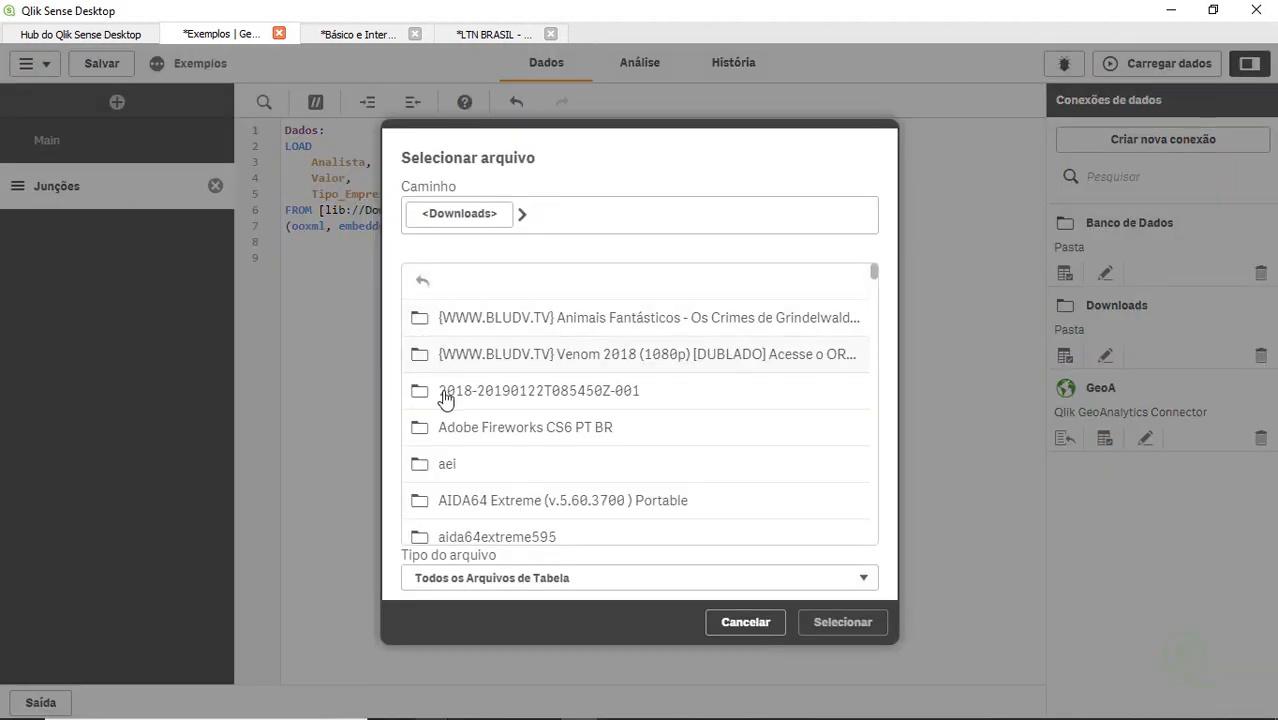
pyautogui.click(446, 463)
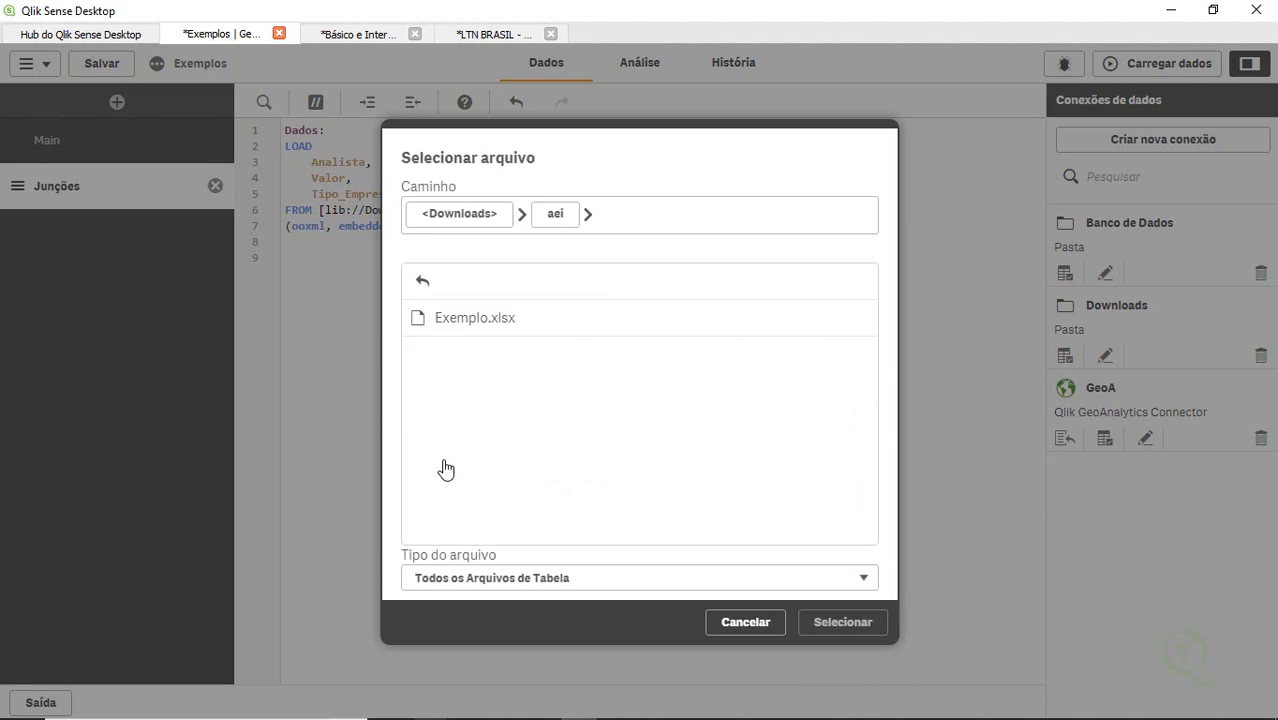
pyautogui.click(493, 322)
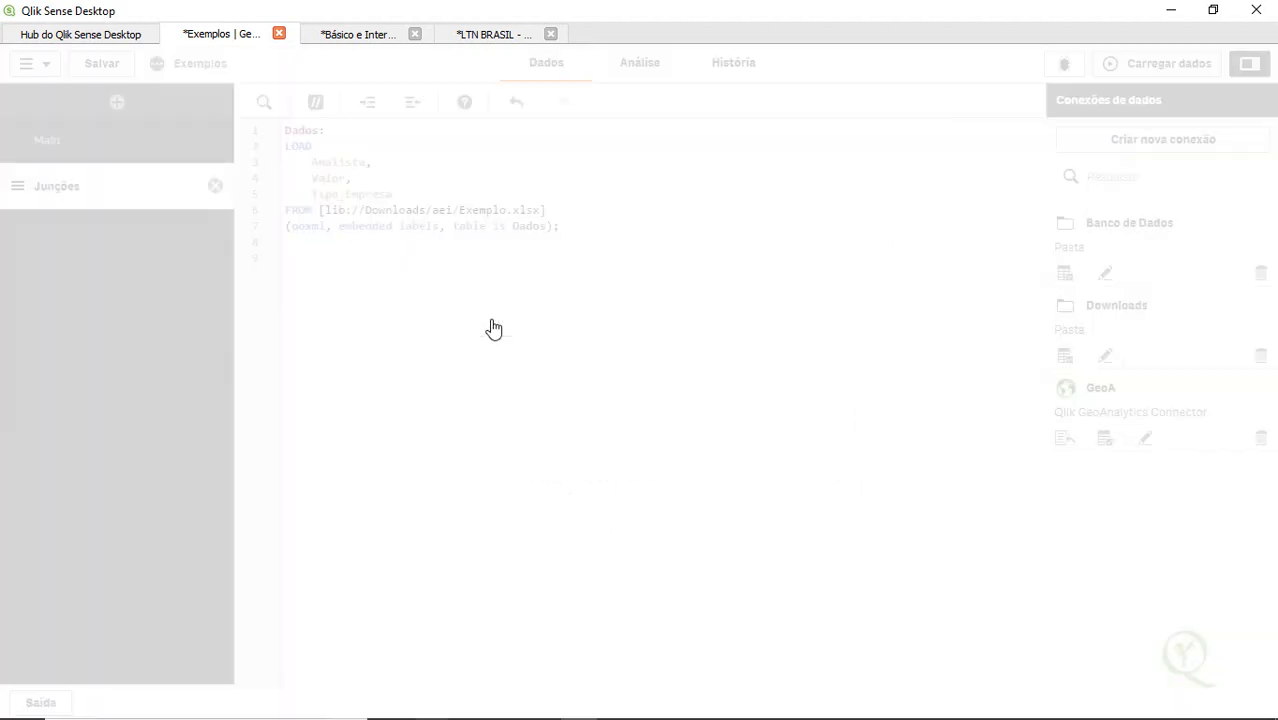
pyautogui.click(104, 222)
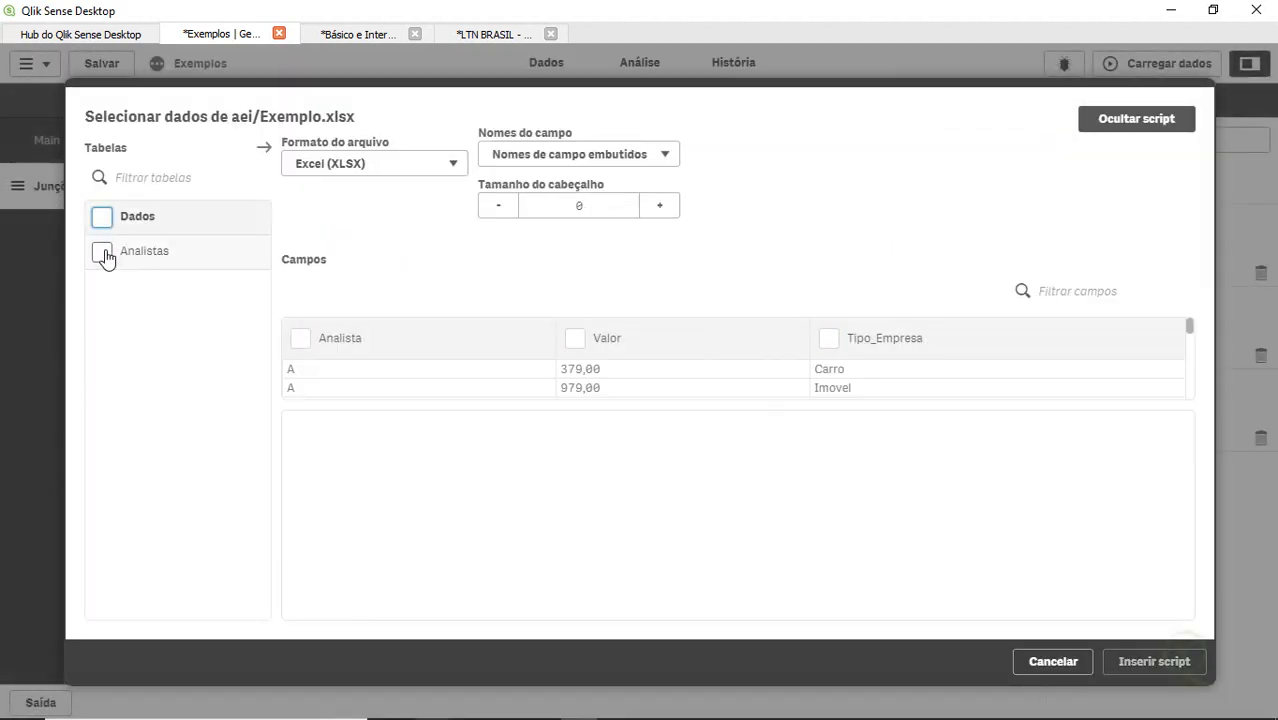
pyautogui.click(102, 251)
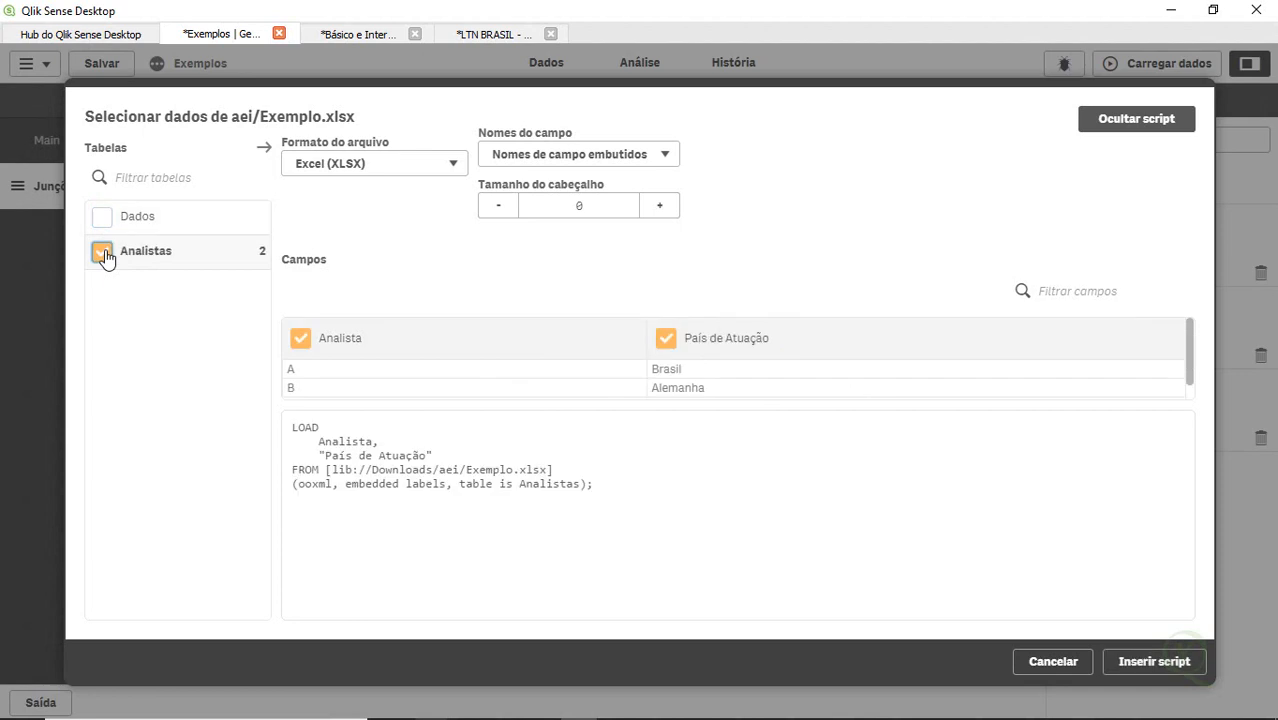
pyautogui.click(1153, 662)
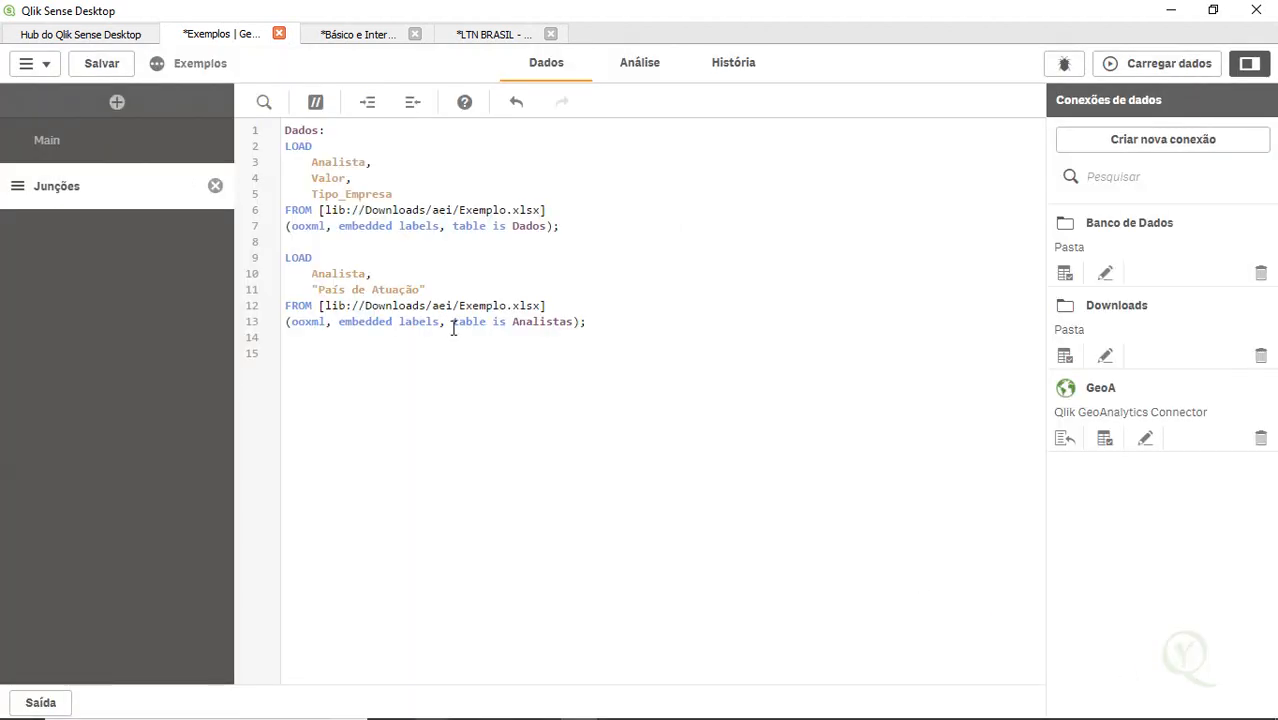
# Prefix the Analistas LOAD statement with "outer Join(Dados)" on its own line and run the data load.
pyautogui.press('Return')
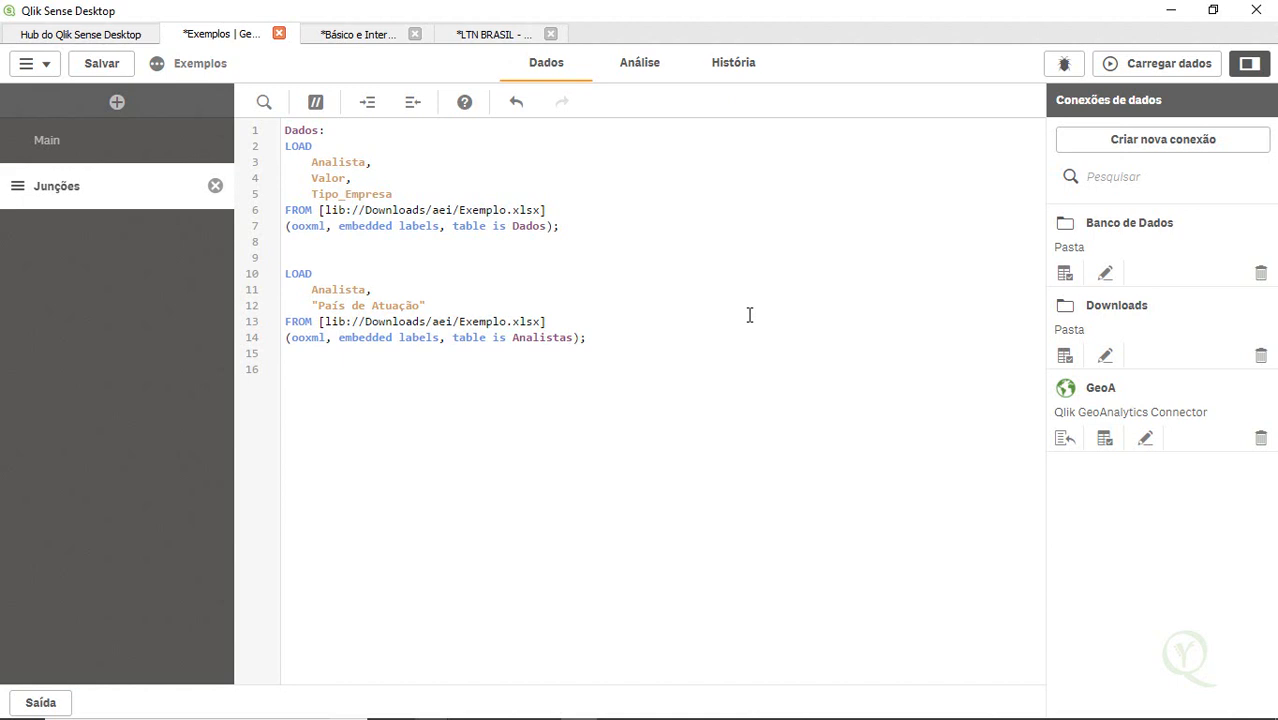
pyautogui.write('te')
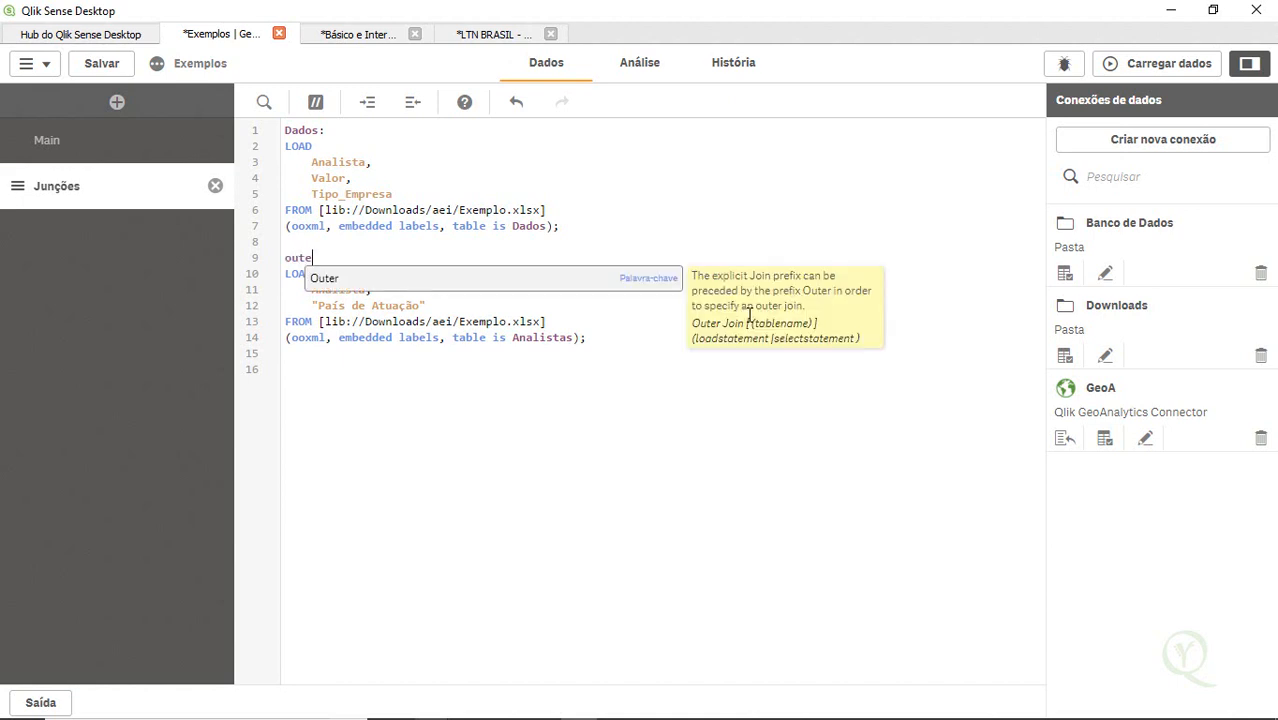
pyautogui.write('r Join')
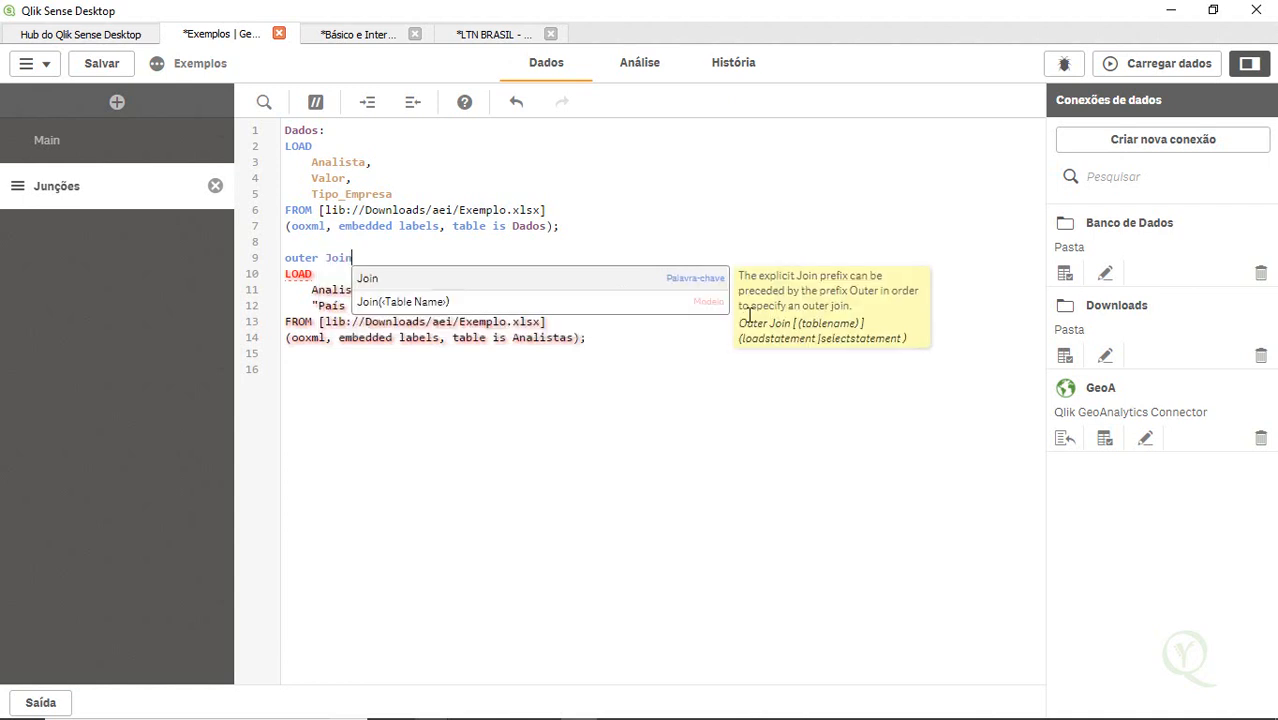
pyautogui.write('(')
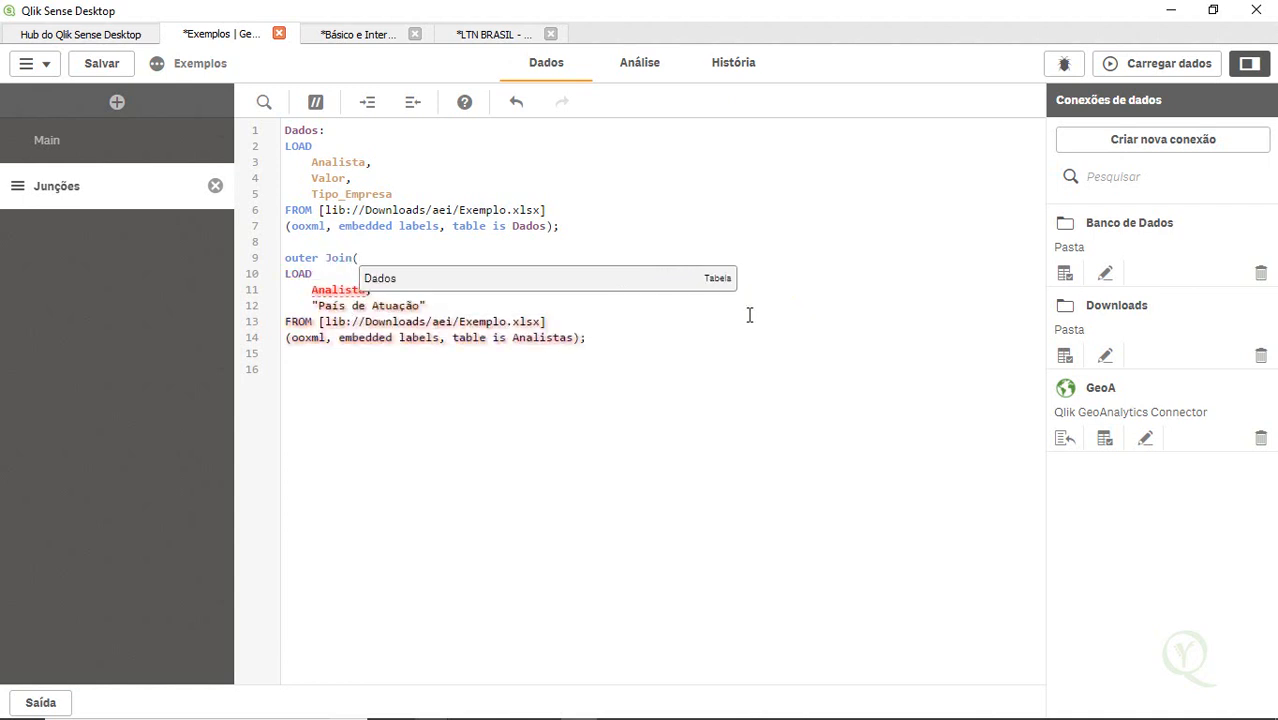
pyautogui.write('Dados)')
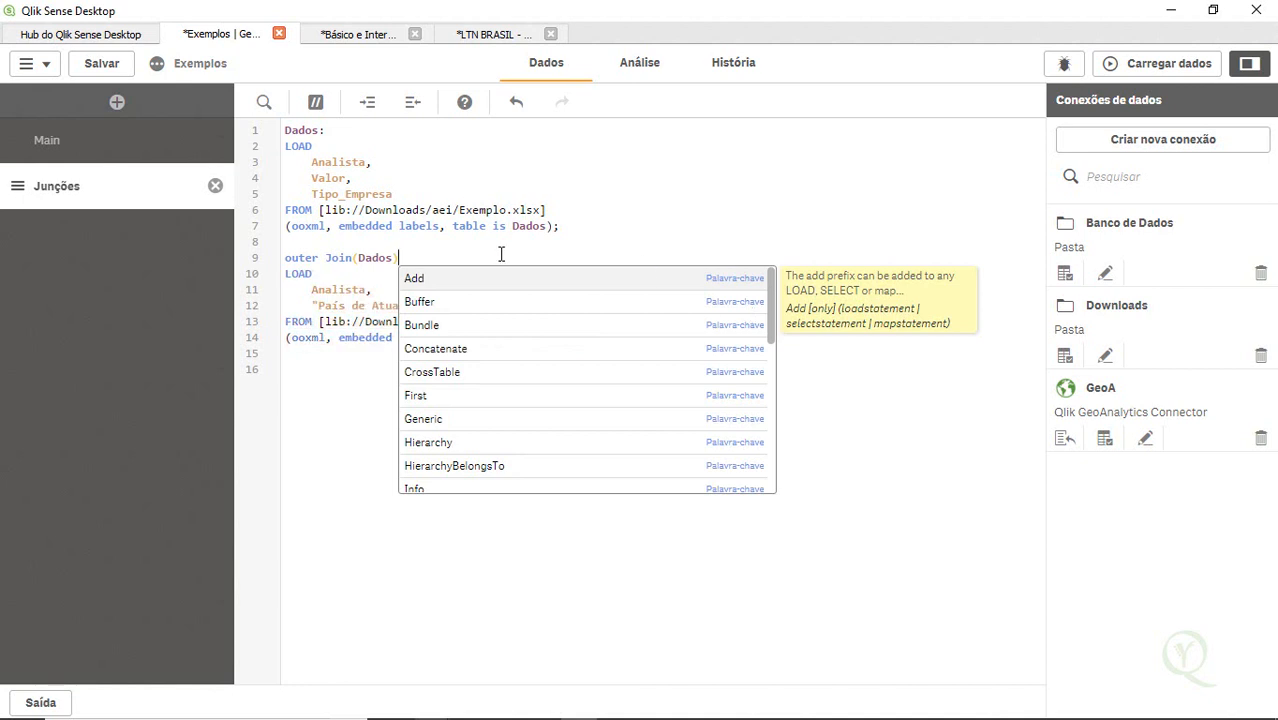
pyautogui.click(658, 137)
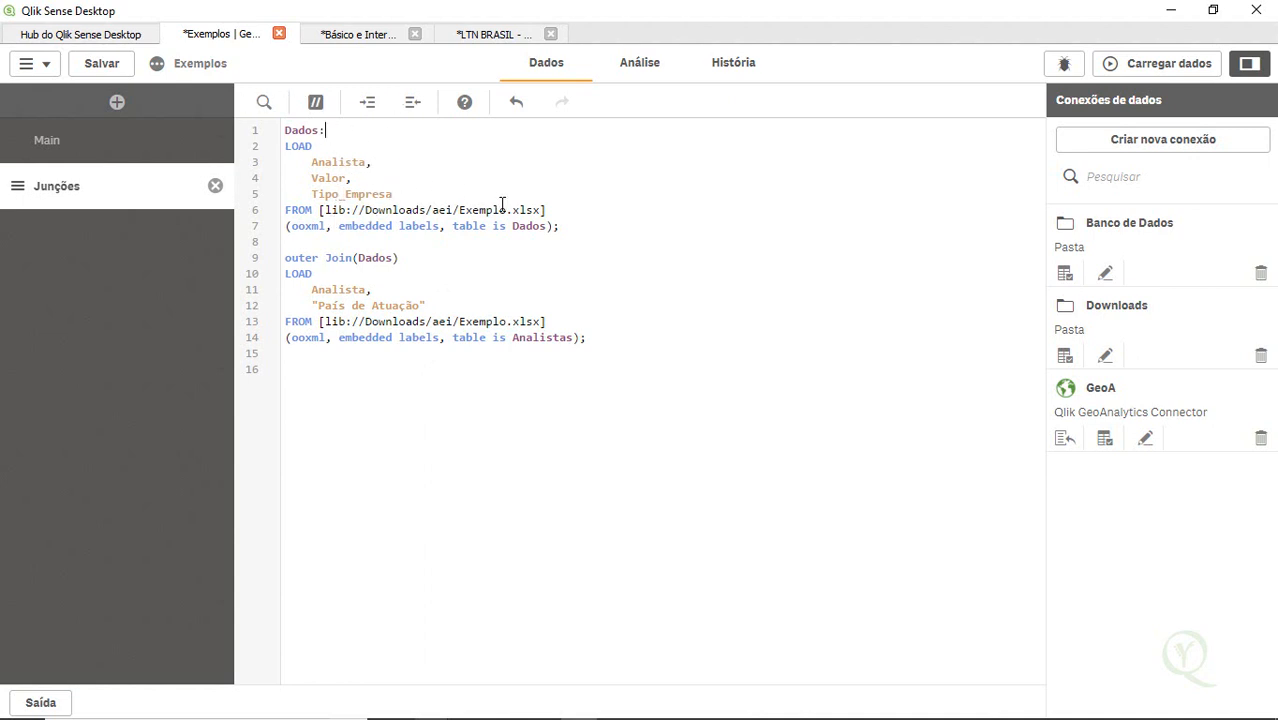
pyautogui.click(1124, 68)
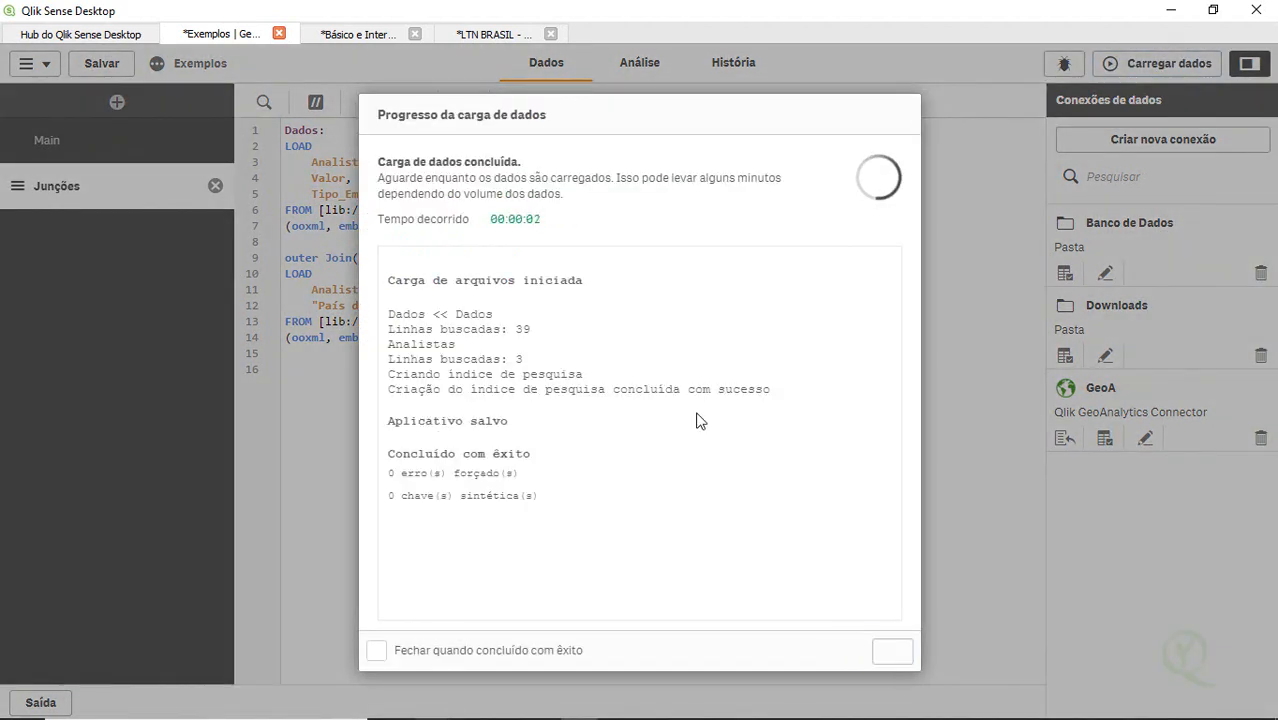
# Close the finished load progress and open the data manager to check the tables created by the script.
pyautogui.click(890, 652)
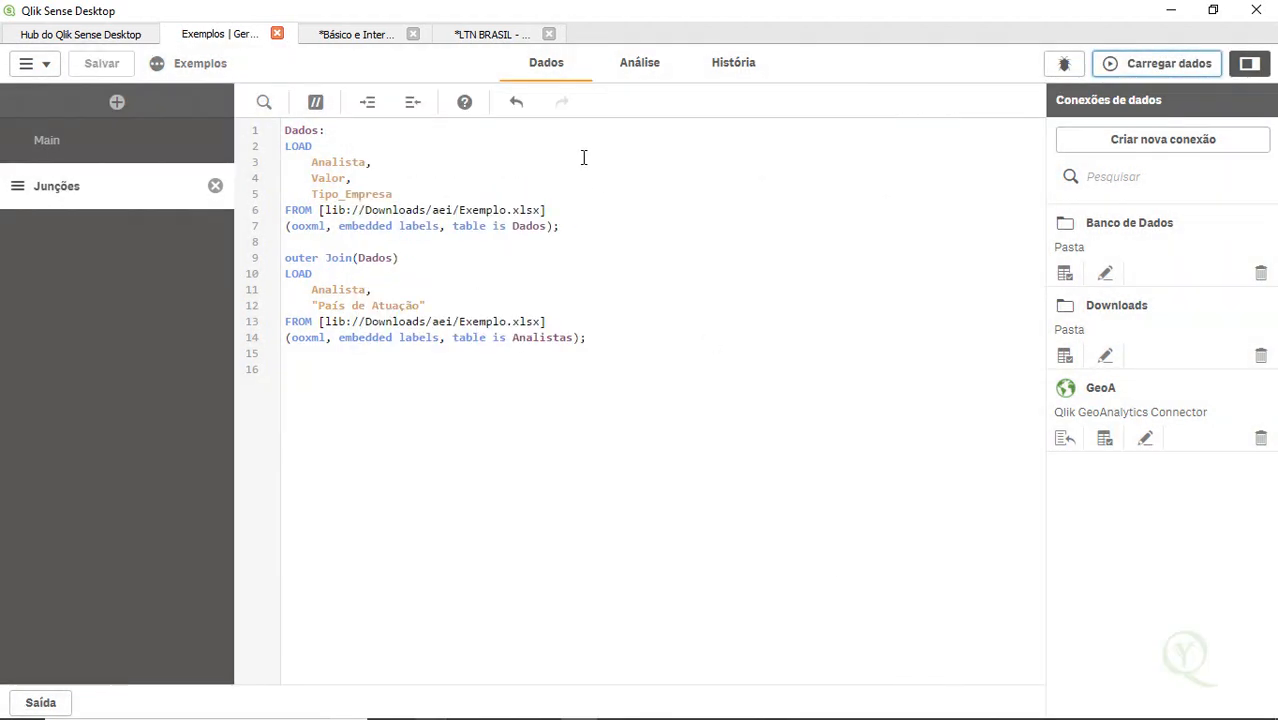
pyautogui.click(38, 63)
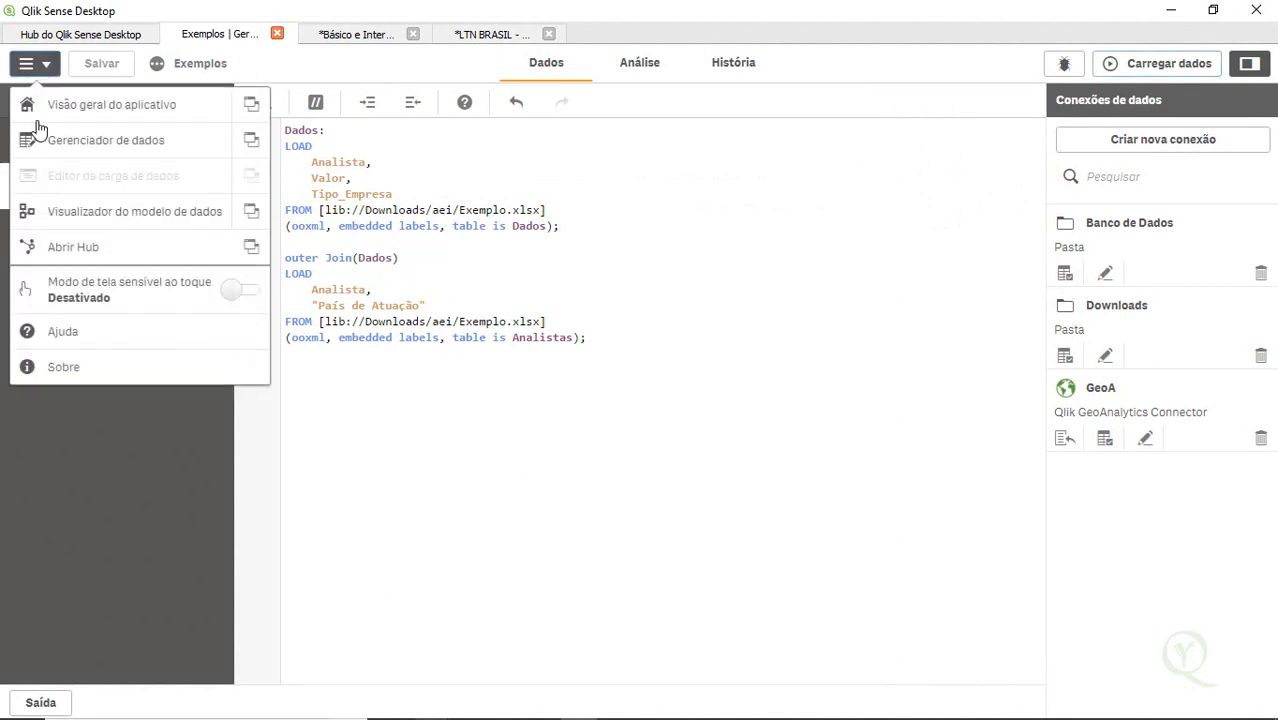
pyautogui.click(106, 141)
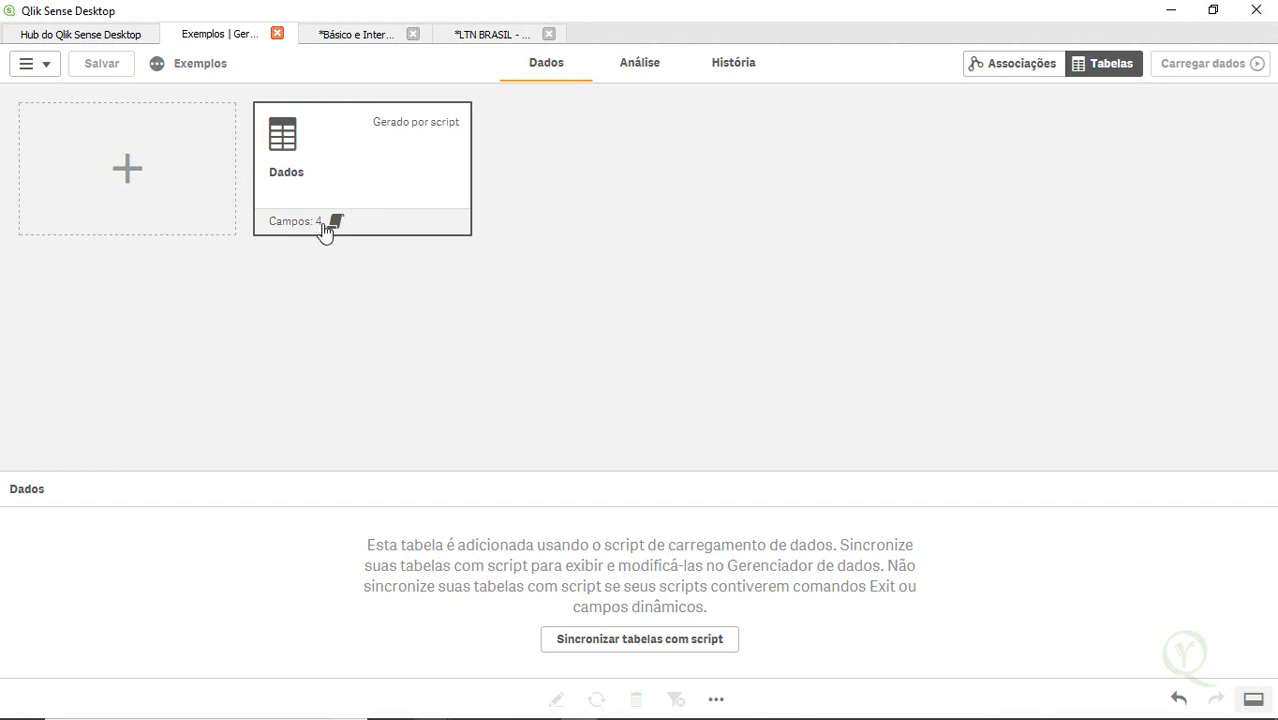
# Return to the data load editor with the Junções script section.
pyautogui.click(636, 75)
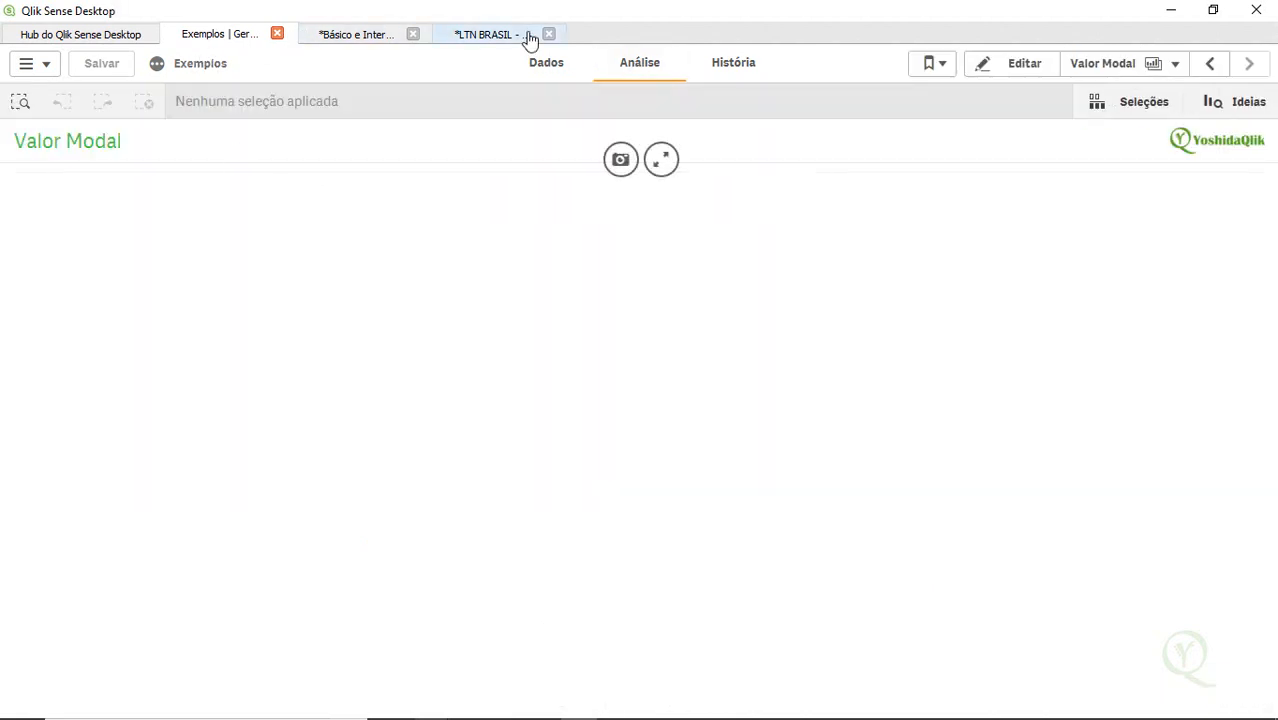
pyautogui.click(557, 66)
pyautogui.click(45, 68)
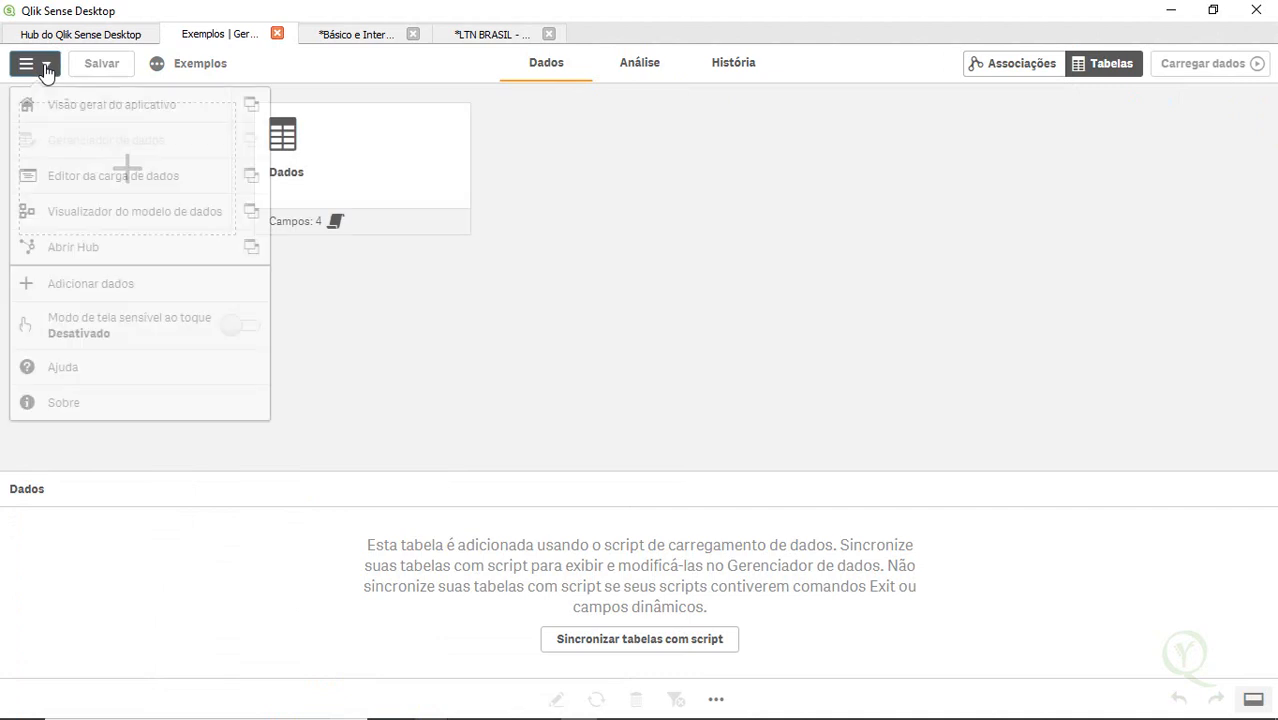
pyautogui.click(103, 188)
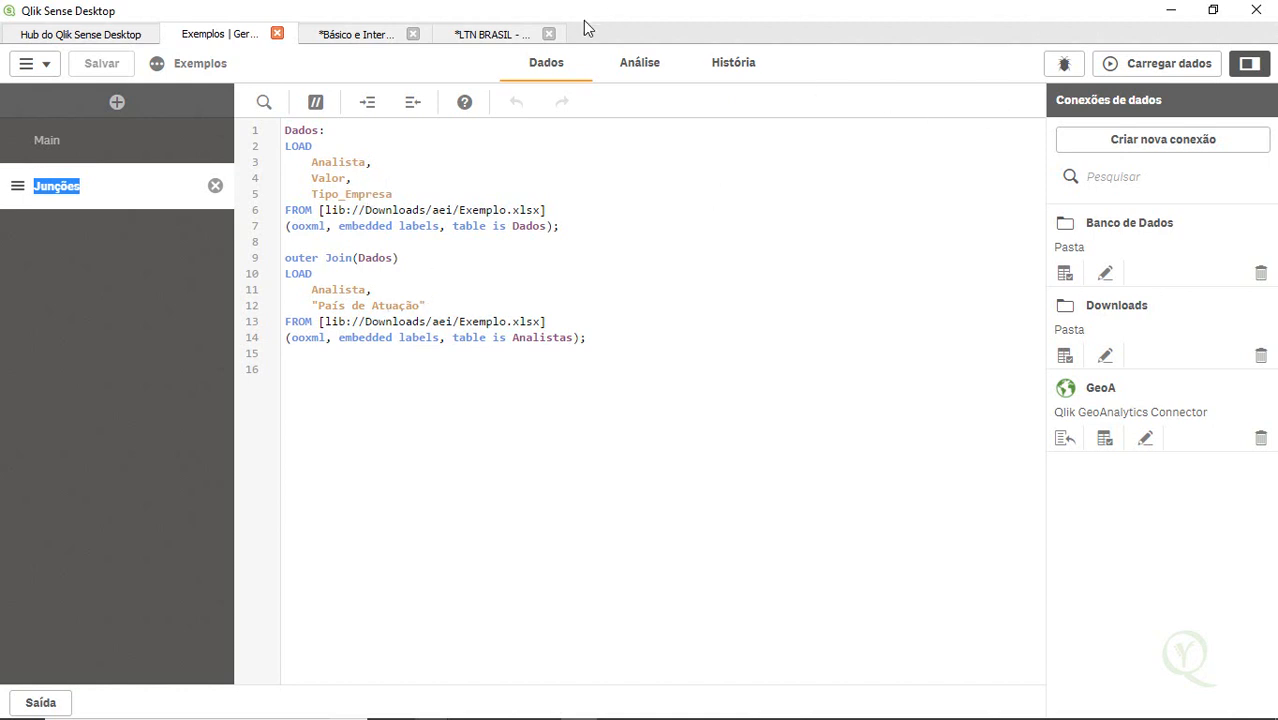
# Add a table object to the Junções analysis sheet and resize it to full width with free rows above.
pyautogui.click(640, 64)
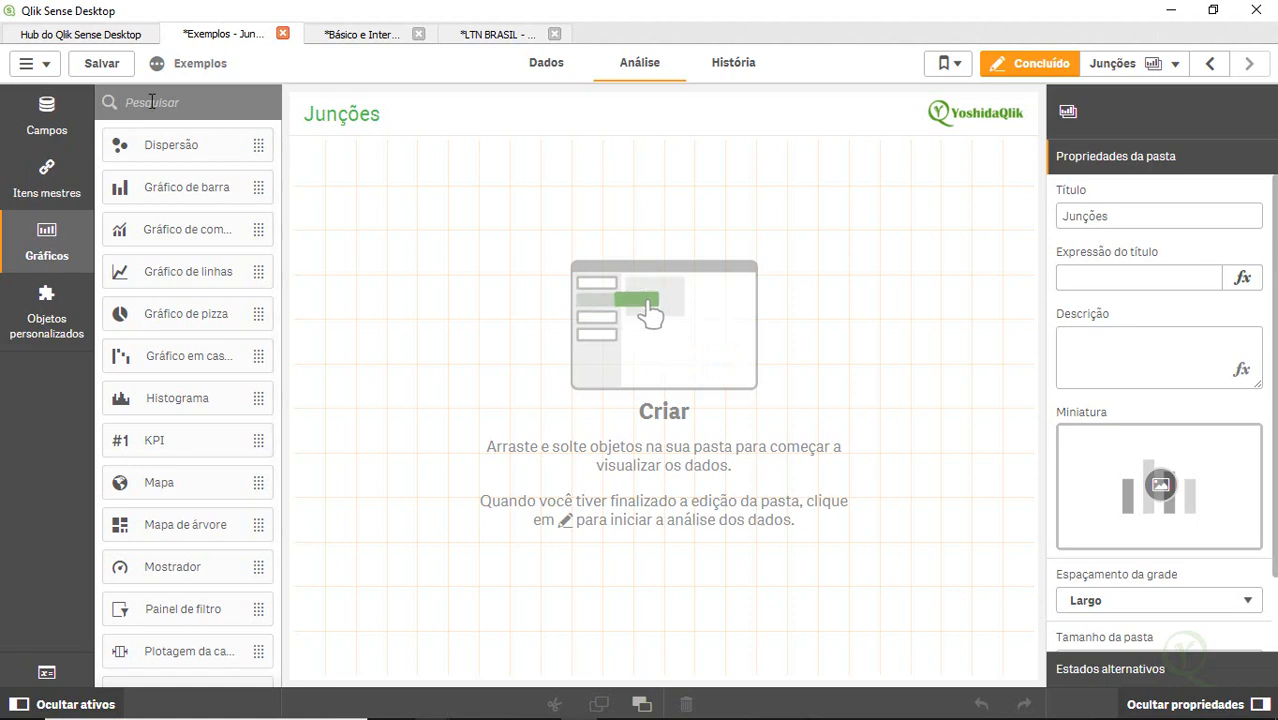
pyautogui.click(183, 100)
pyautogui.write('tab')
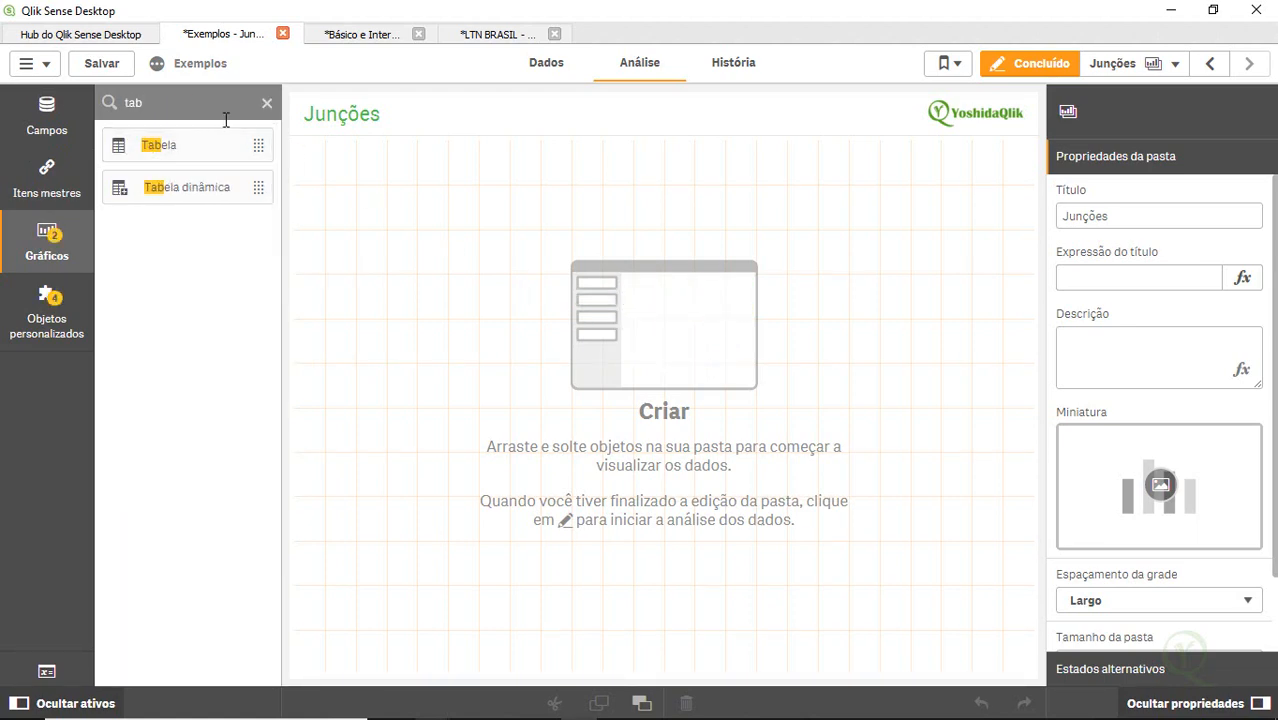
pyautogui.moveTo(205, 150); pyautogui.dragTo(562, 248)
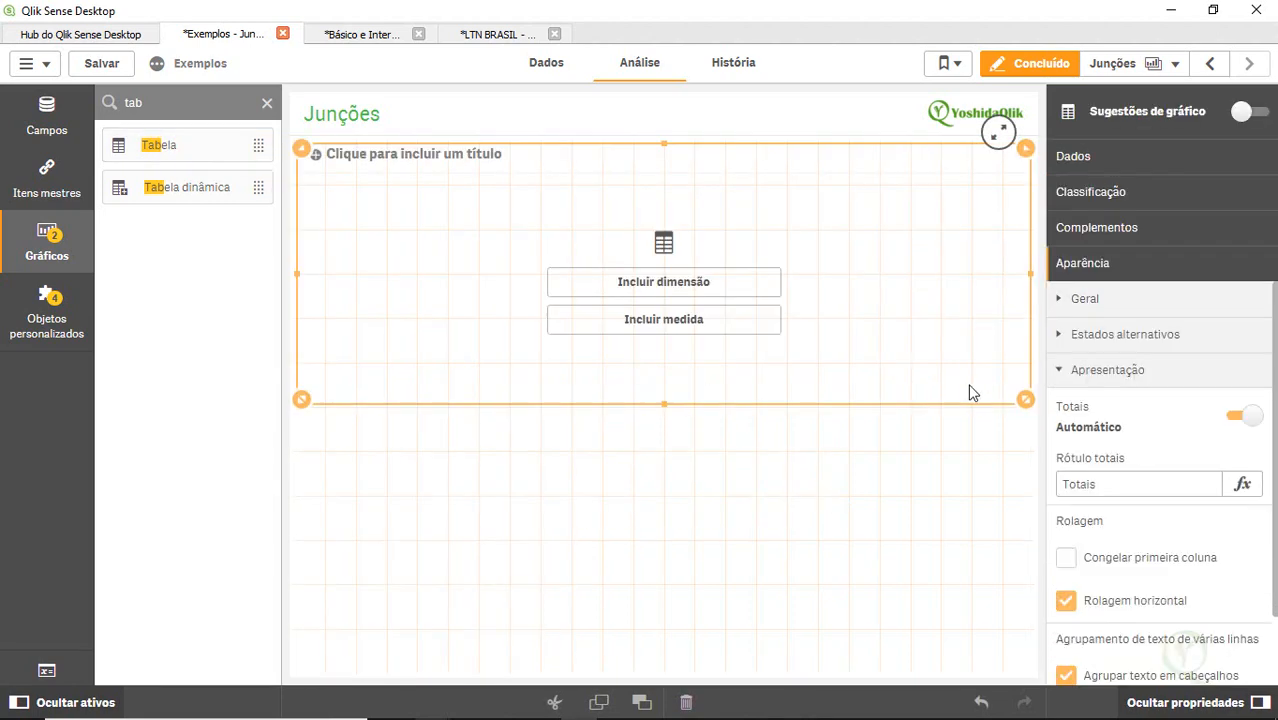
pyautogui.moveTo(1027, 404); pyautogui.dragTo(1033, 462)
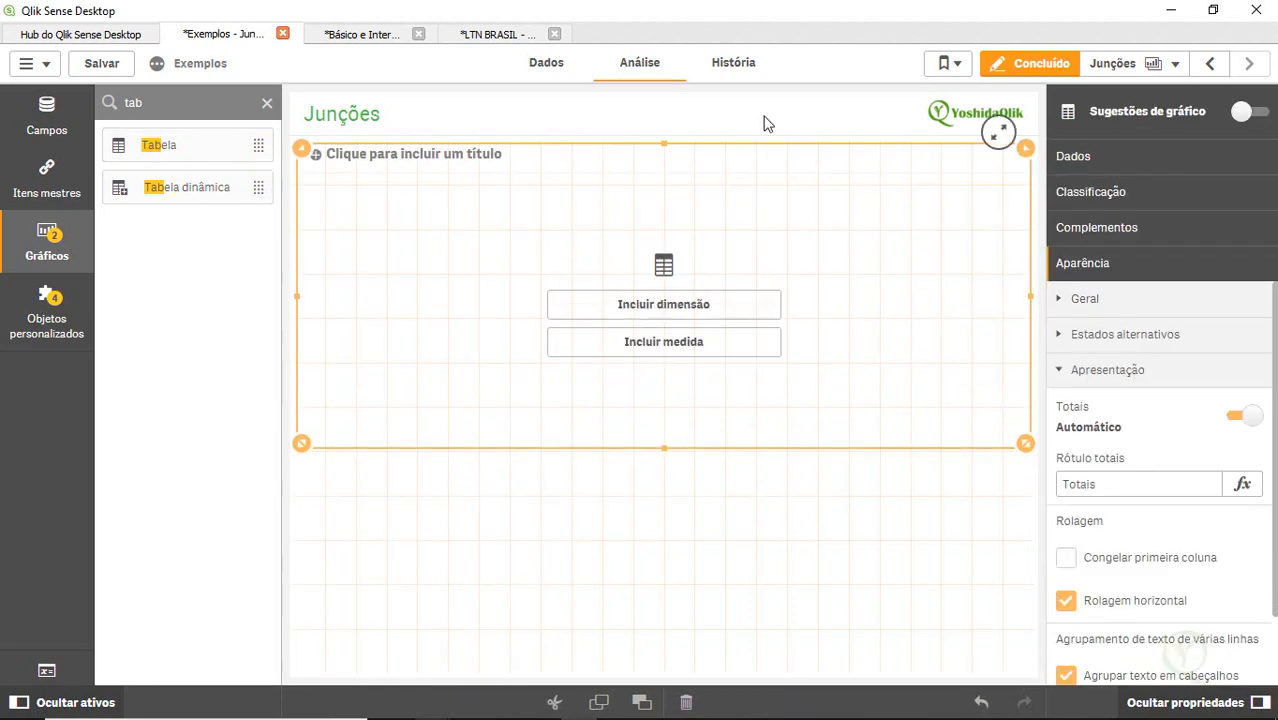
pyautogui.moveTo(302, 445); pyautogui.dragTo(315, 583)
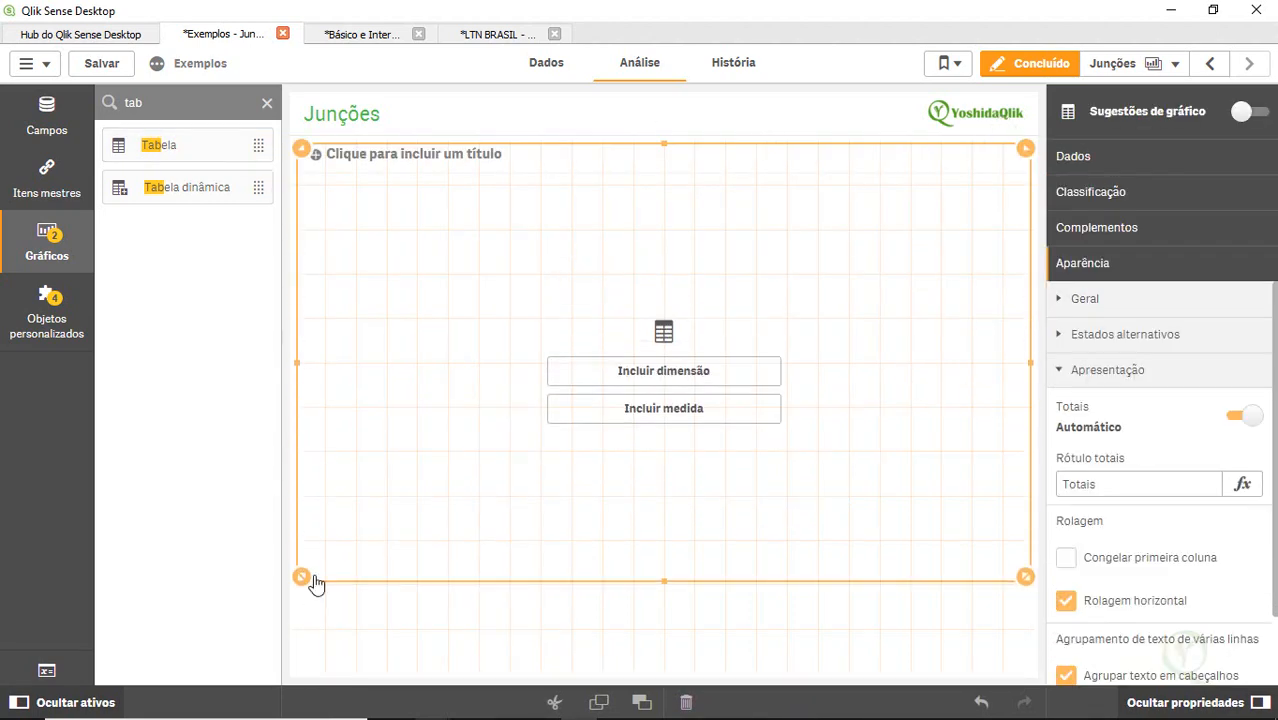
pyautogui.moveTo(303, 152); pyautogui.dragTo(297, 284)
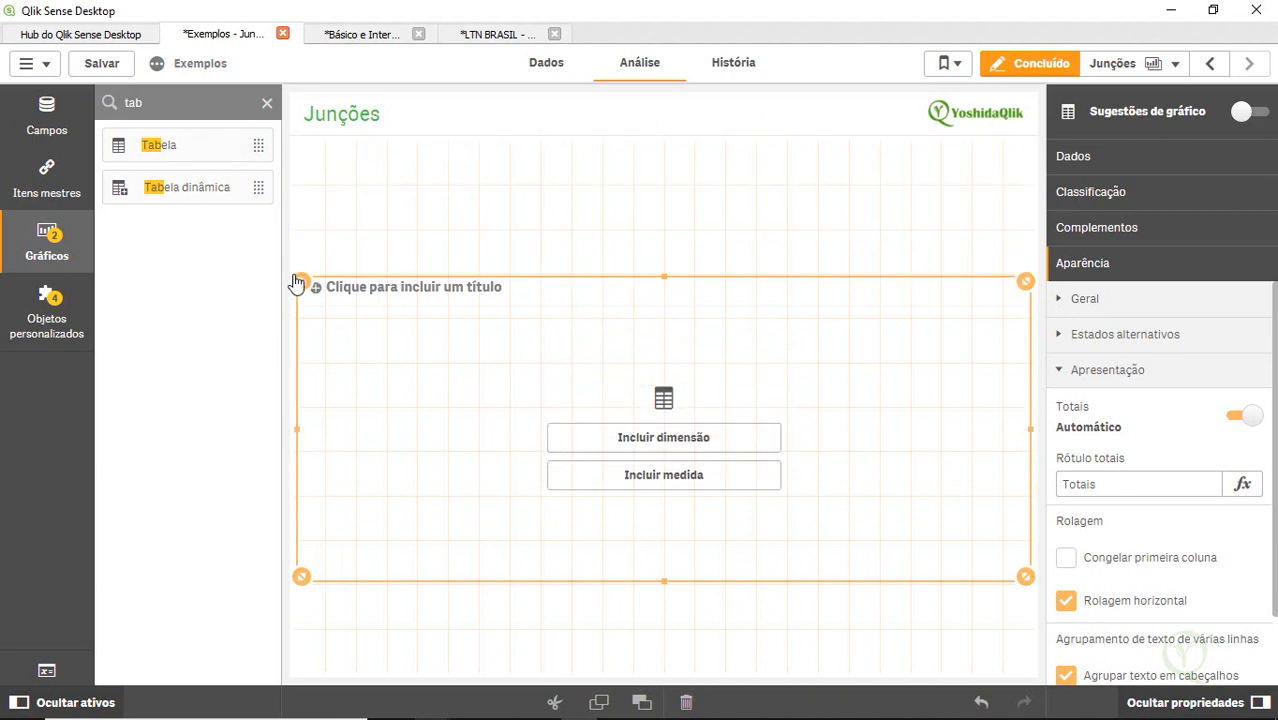
# Place a KPI object in the space above the table and move the table's upper edge down for a gap.
pyautogui.doubleClick(157, 103)
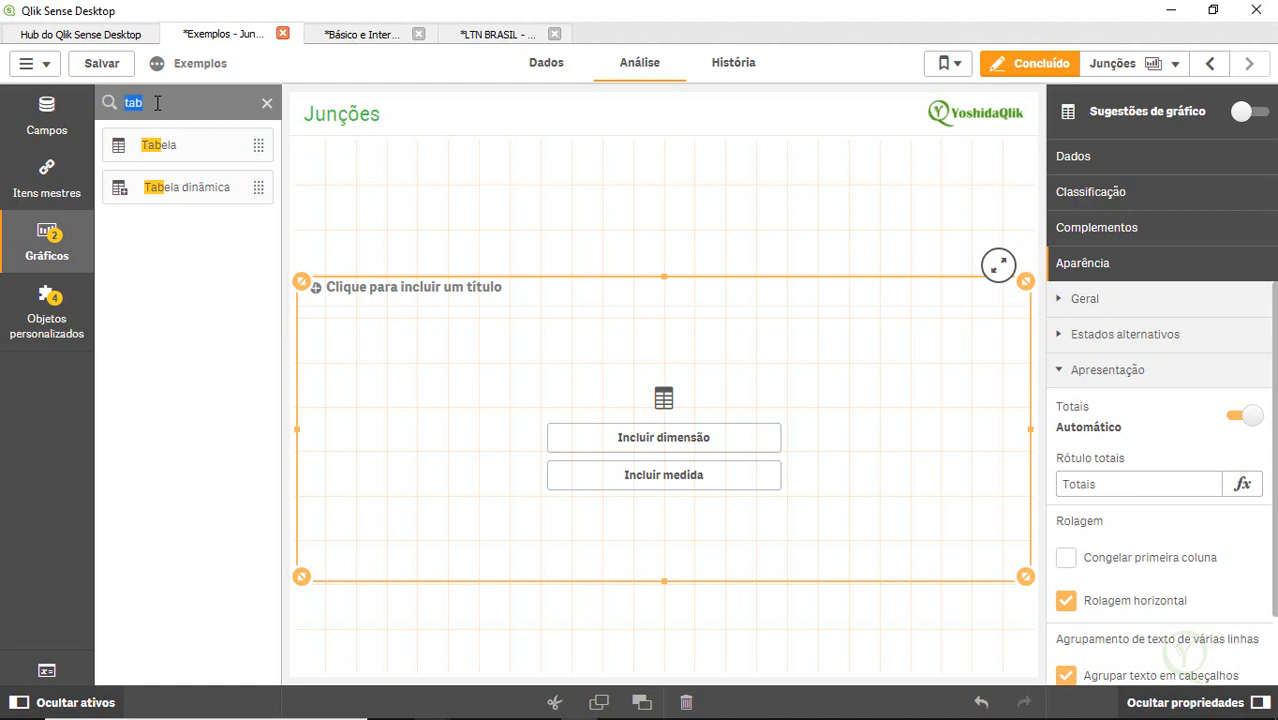
pyautogui.write('kpi')
pyautogui.moveTo(150, 145); pyautogui.dragTo(490, 378)
pyautogui.click(312, 288)
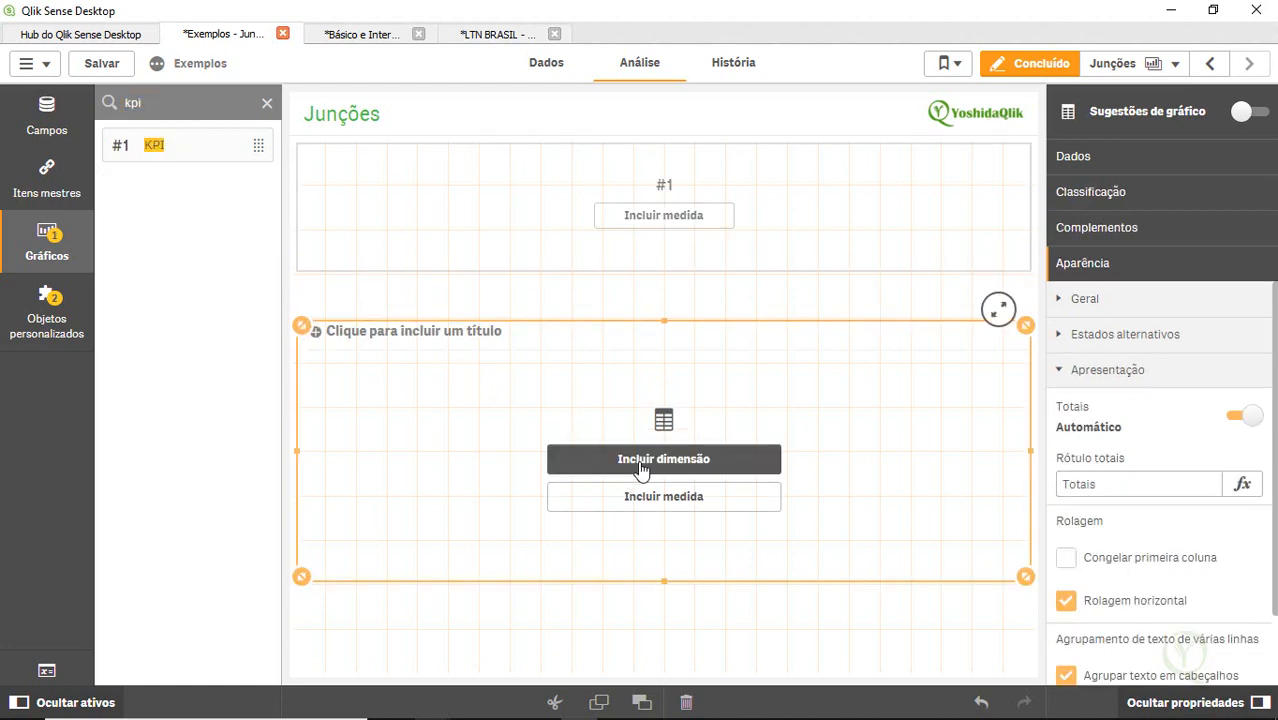
# Add the Analista field to the table as a dimension.
pyautogui.click(641, 468)
pyautogui.write('ana')
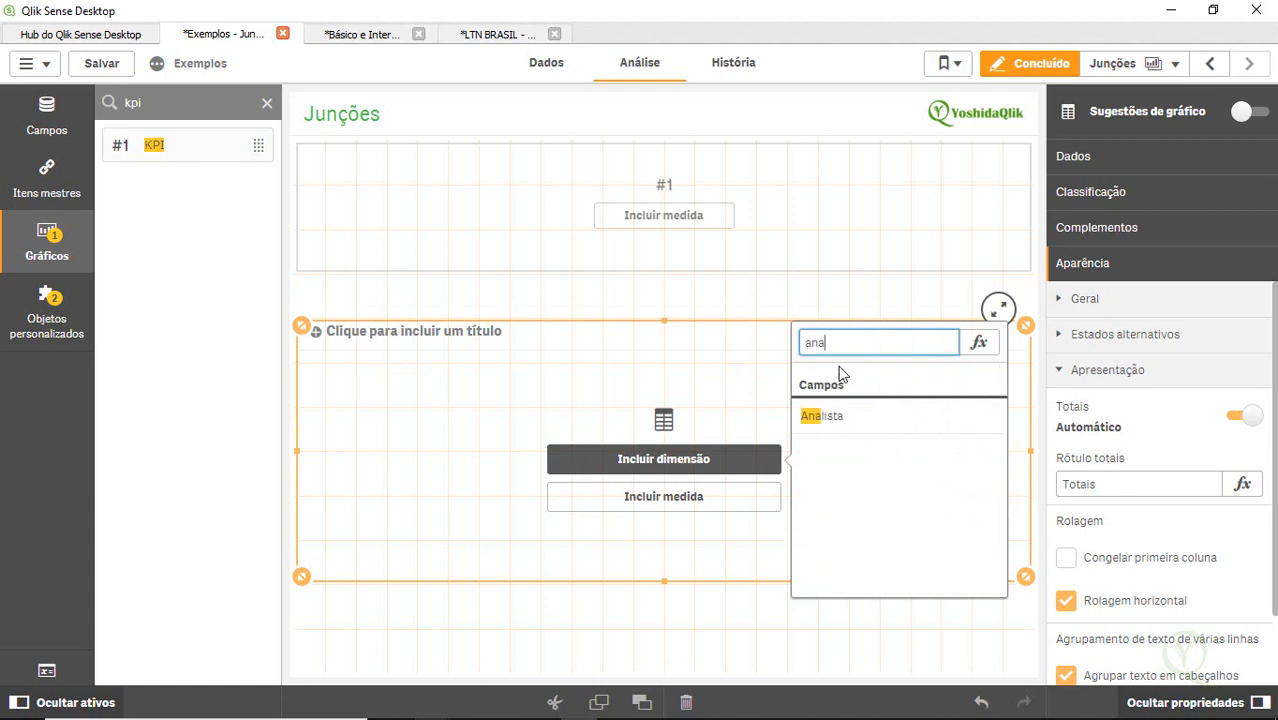
pyautogui.click(835, 418)
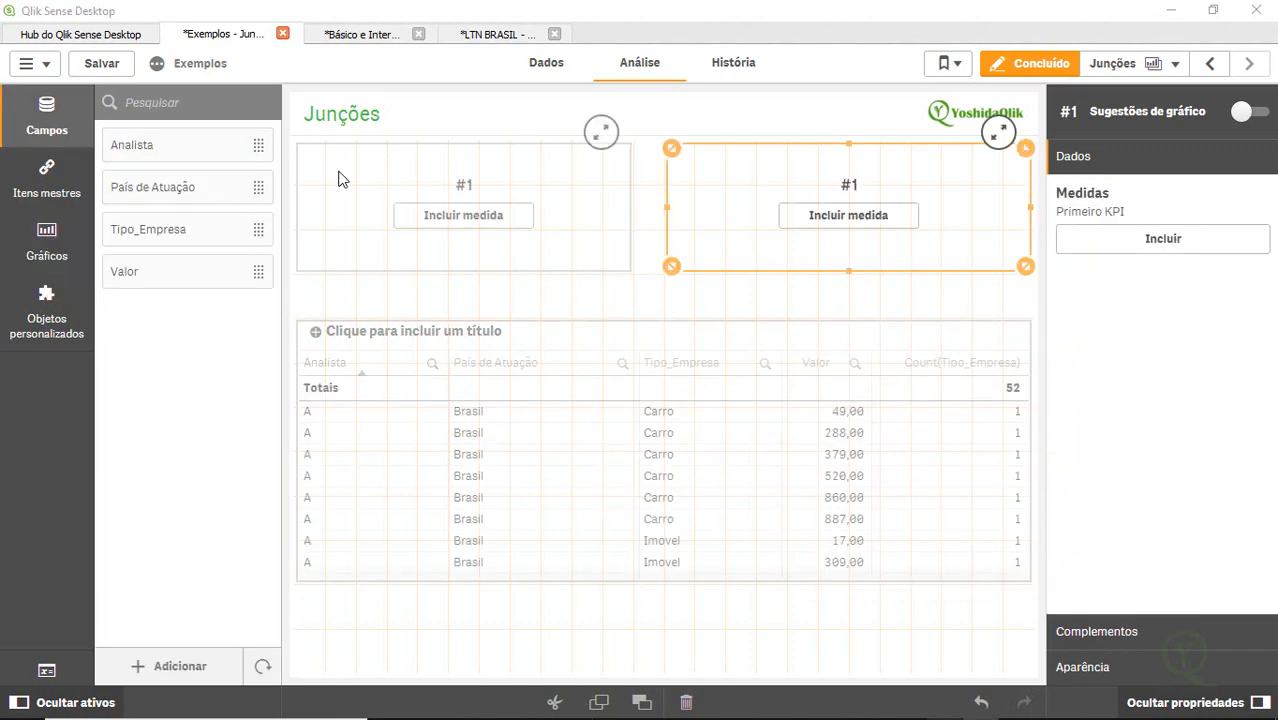
# Add the Tipo_Empresa field to the first KPI as the measure Count(Tipo_Empresa).
pyautogui.click(655, 300)
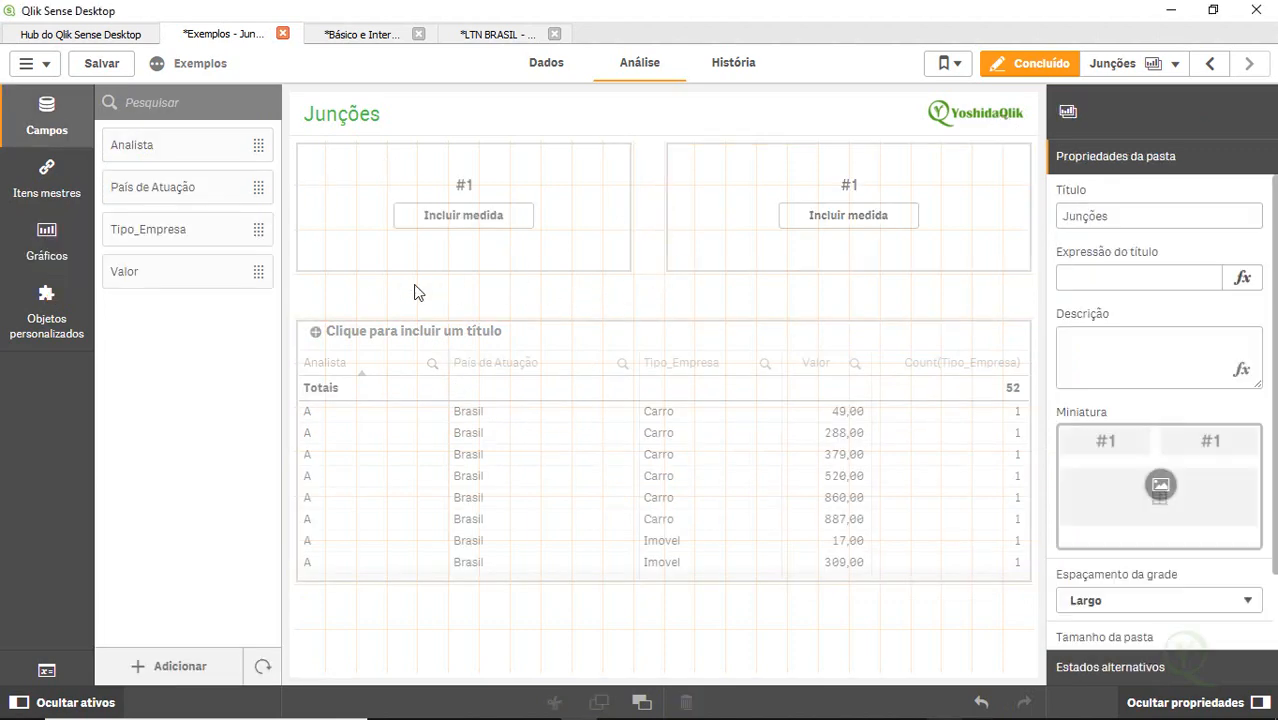
pyautogui.click(517, 222)
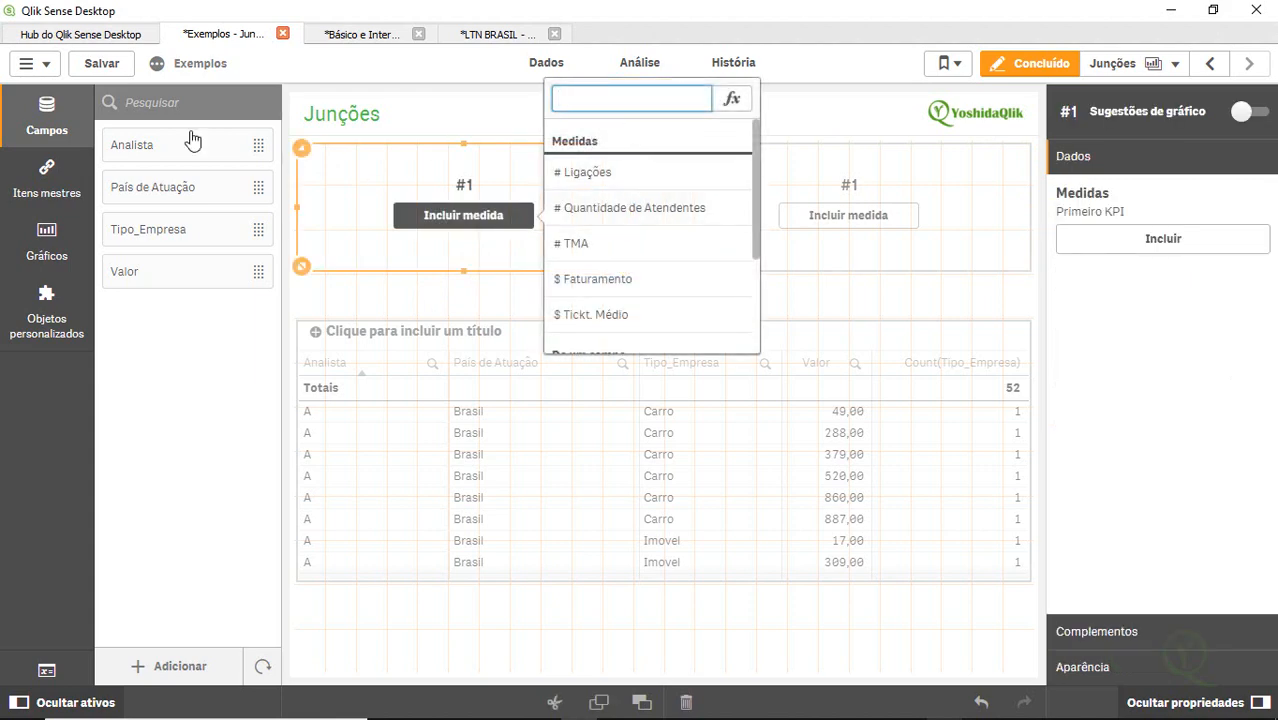
pyautogui.click(204, 332)
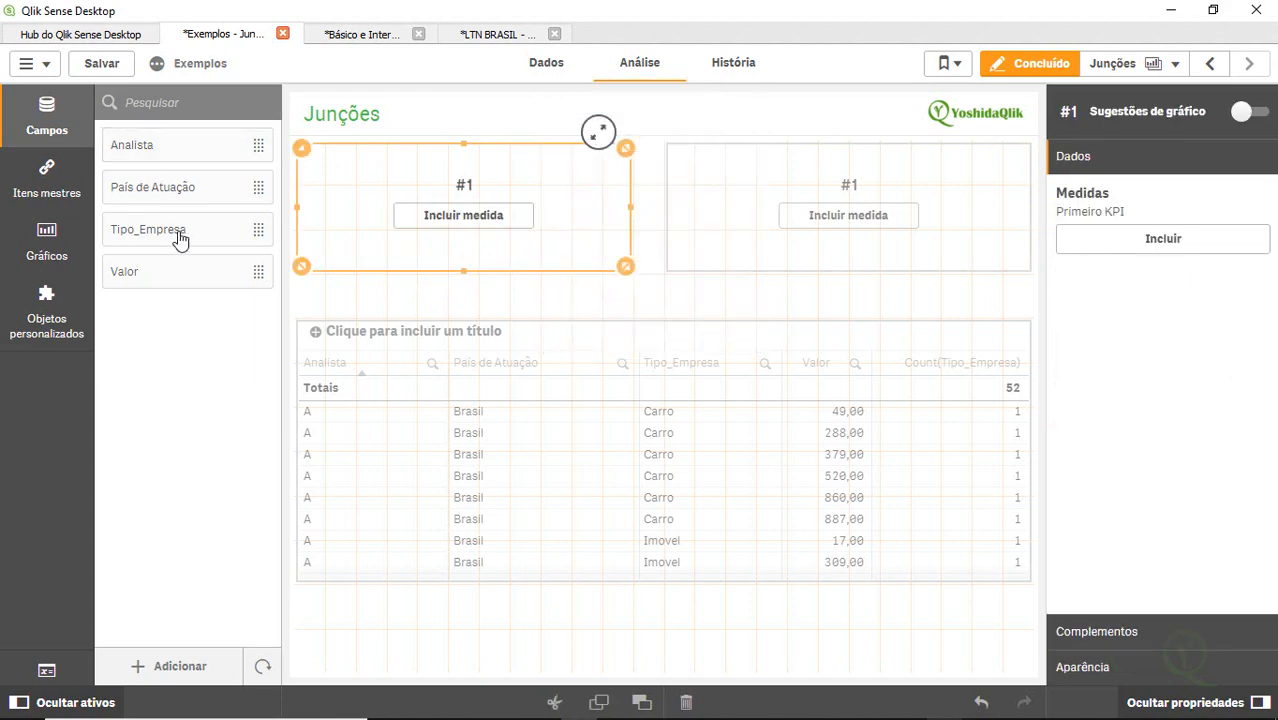
pyautogui.moveTo(180, 240); pyautogui.dragTo(516, 220)
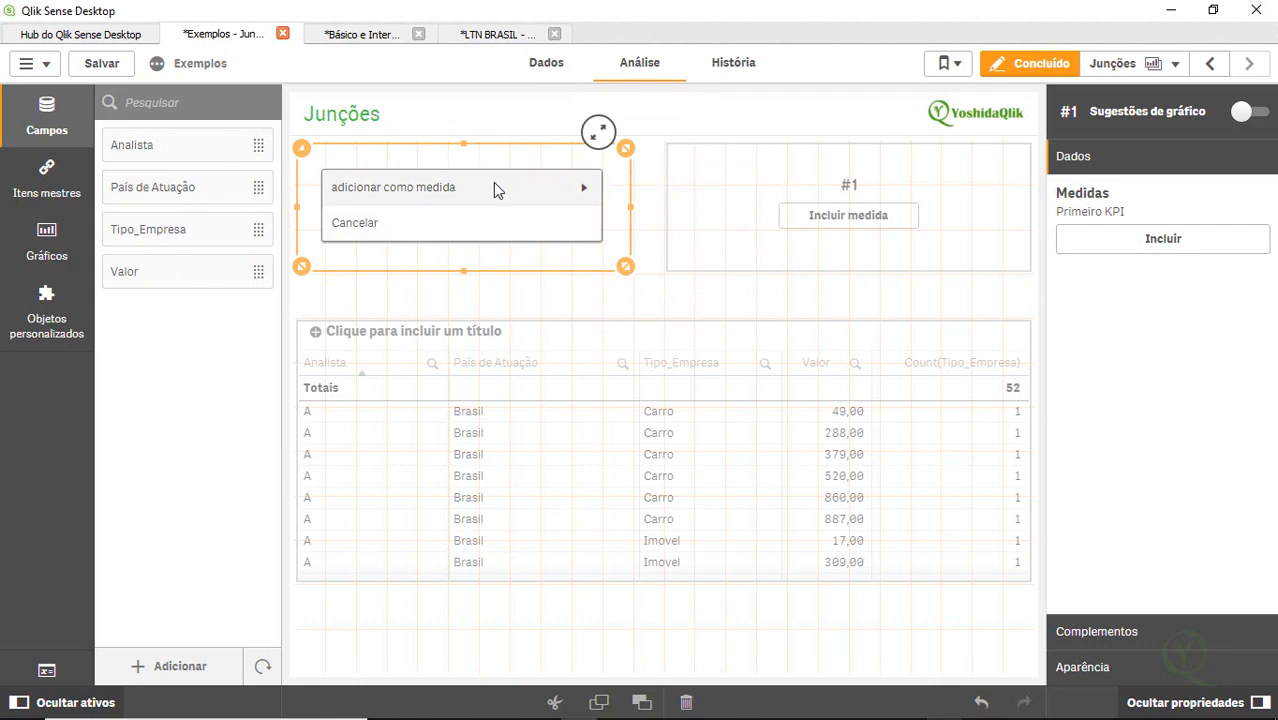
pyautogui.click(493, 187)
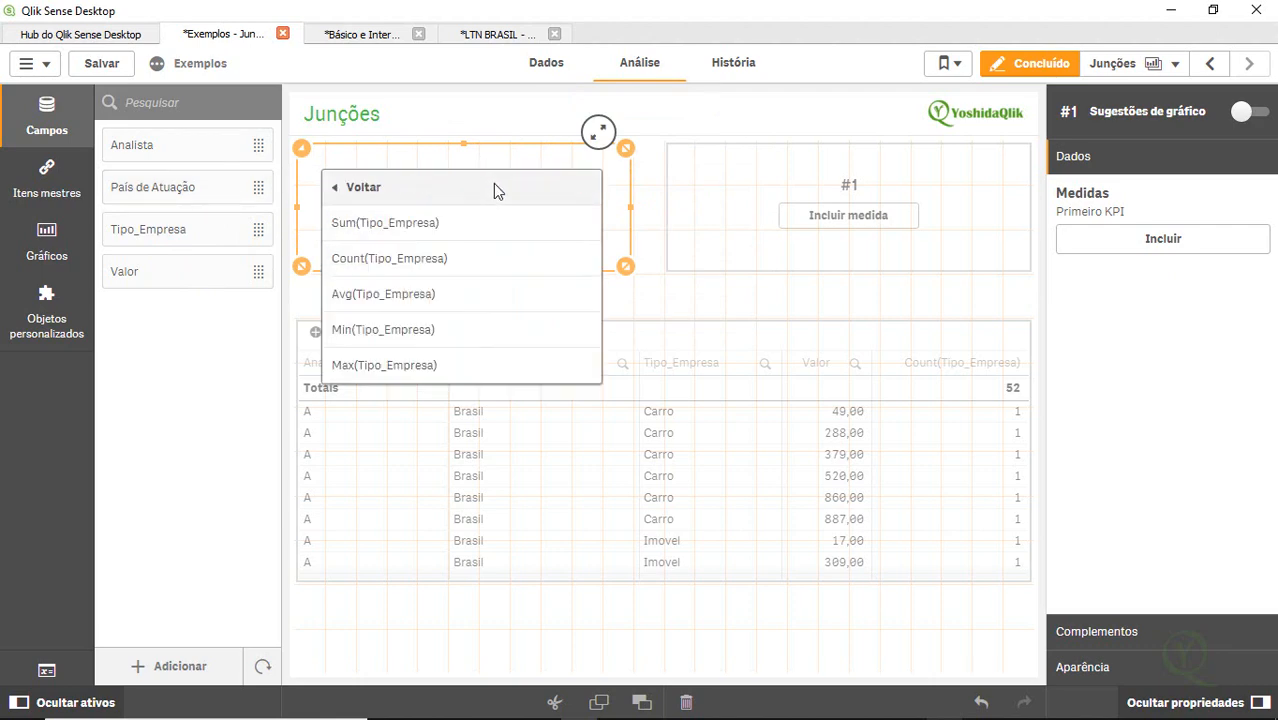
pyautogui.click(449, 258)
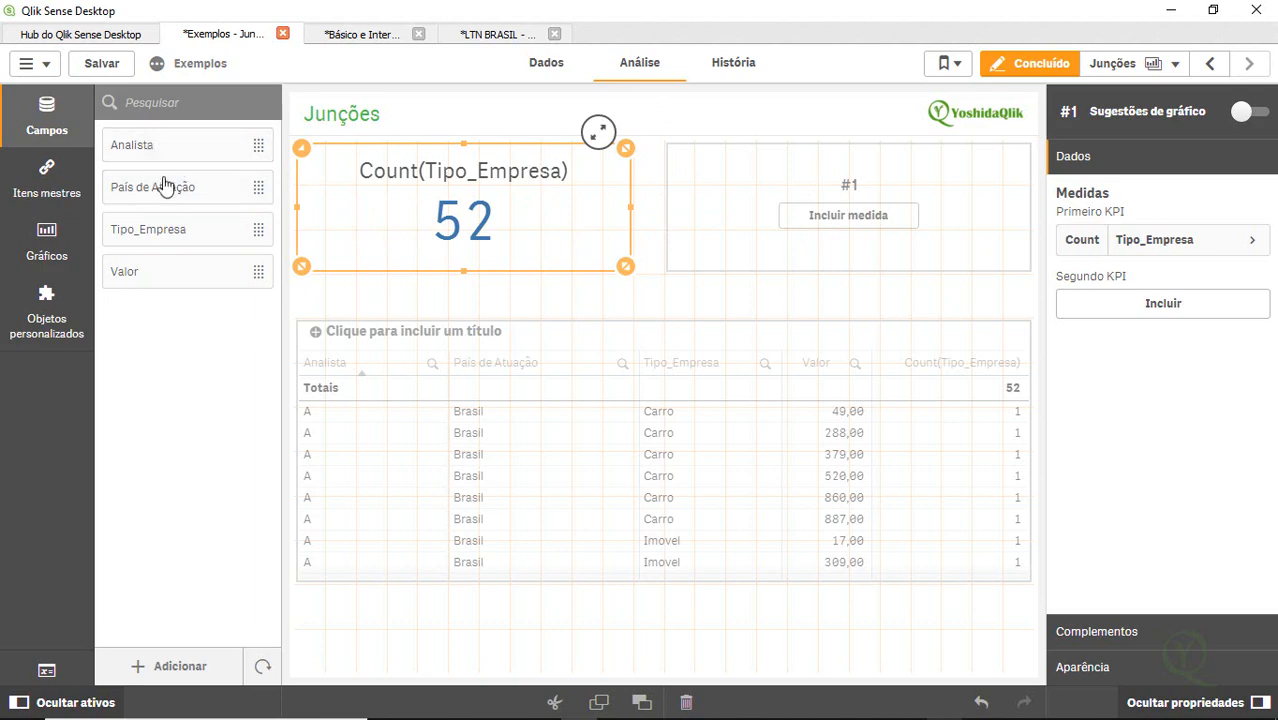
# Add País de Atuação to the second KPI as the measure Count([País de Atuação]) and finish editing the sheet.
pyautogui.moveTo(172, 199); pyautogui.dragTo(868, 224)
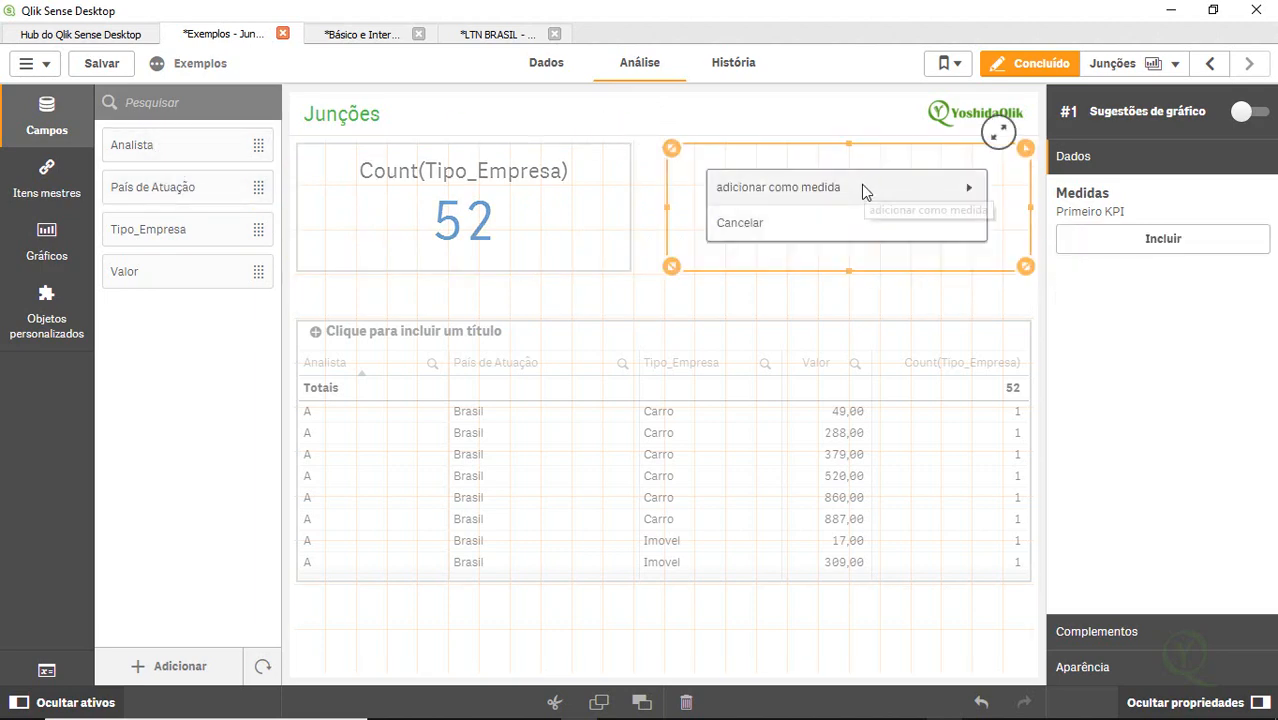
pyautogui.click(855, 188)
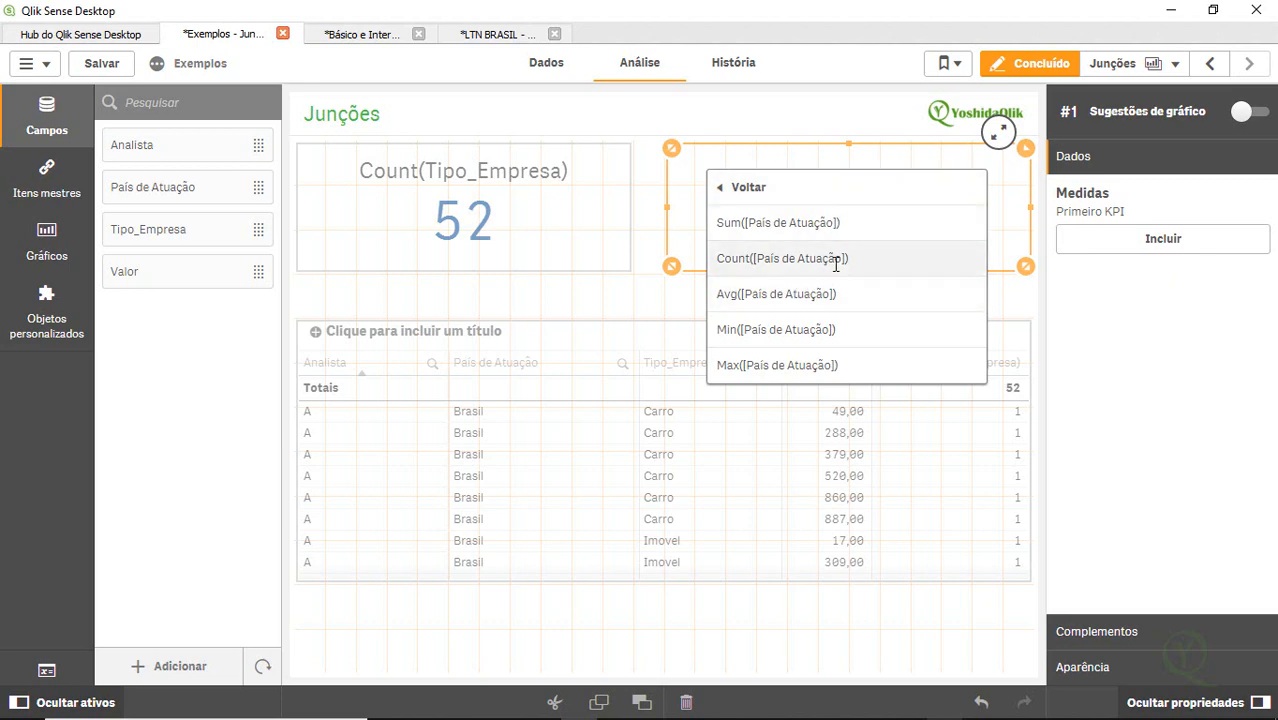
pyautogui.click(836, 260)
pyautogui.click(1030, 68)
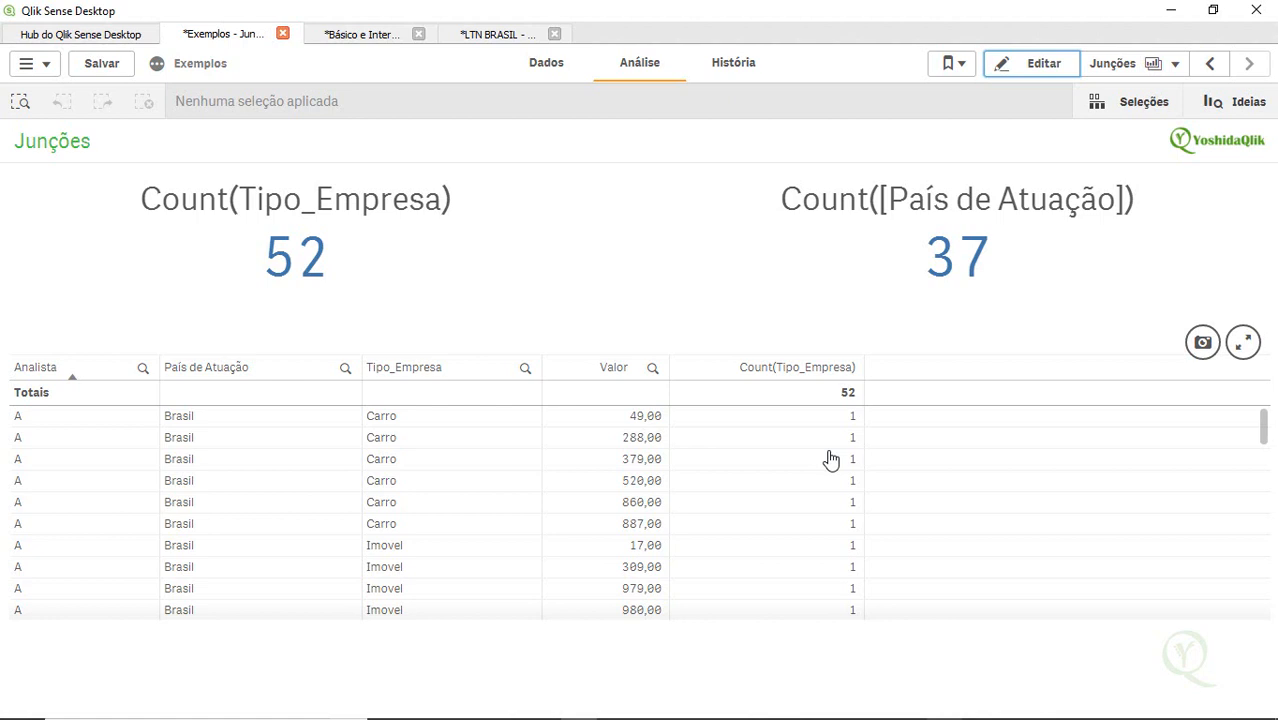
# Examine the joined table's rows for each Analista, comparing their País de Atuação values.
pyautogui.scroll(-10, 527, 508)
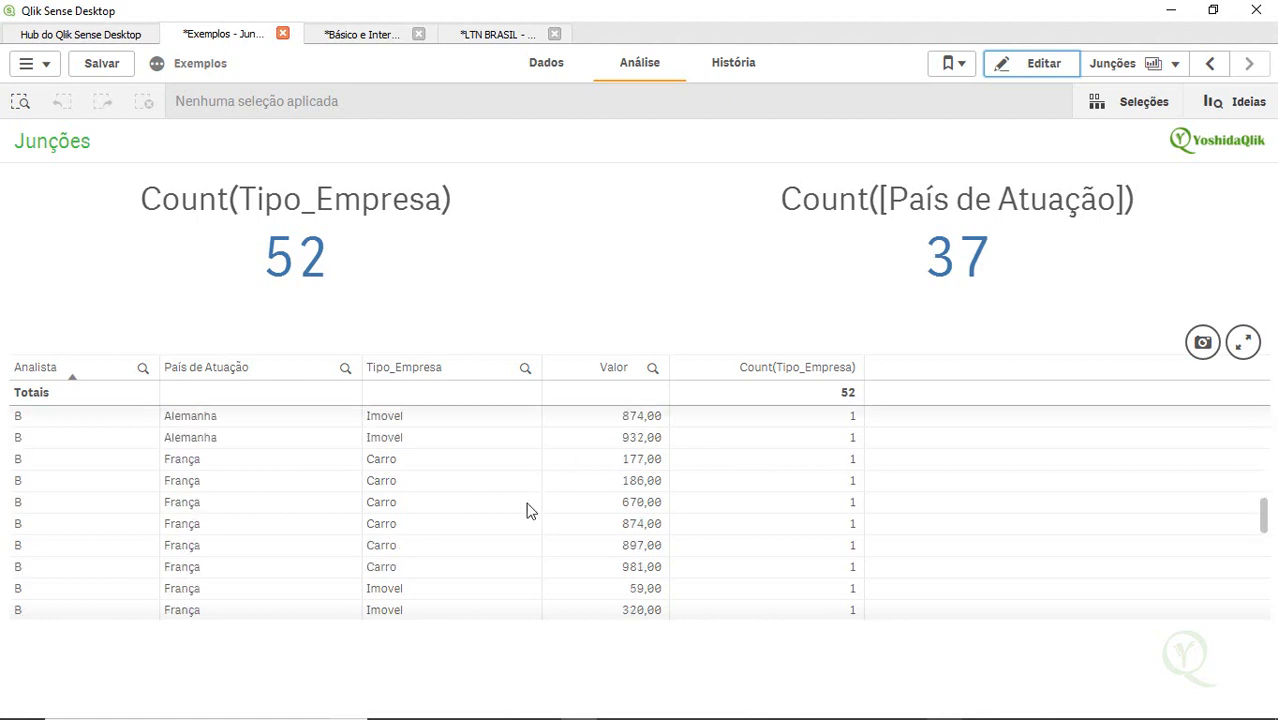
pyautogui.scroll(10, 527, 508)
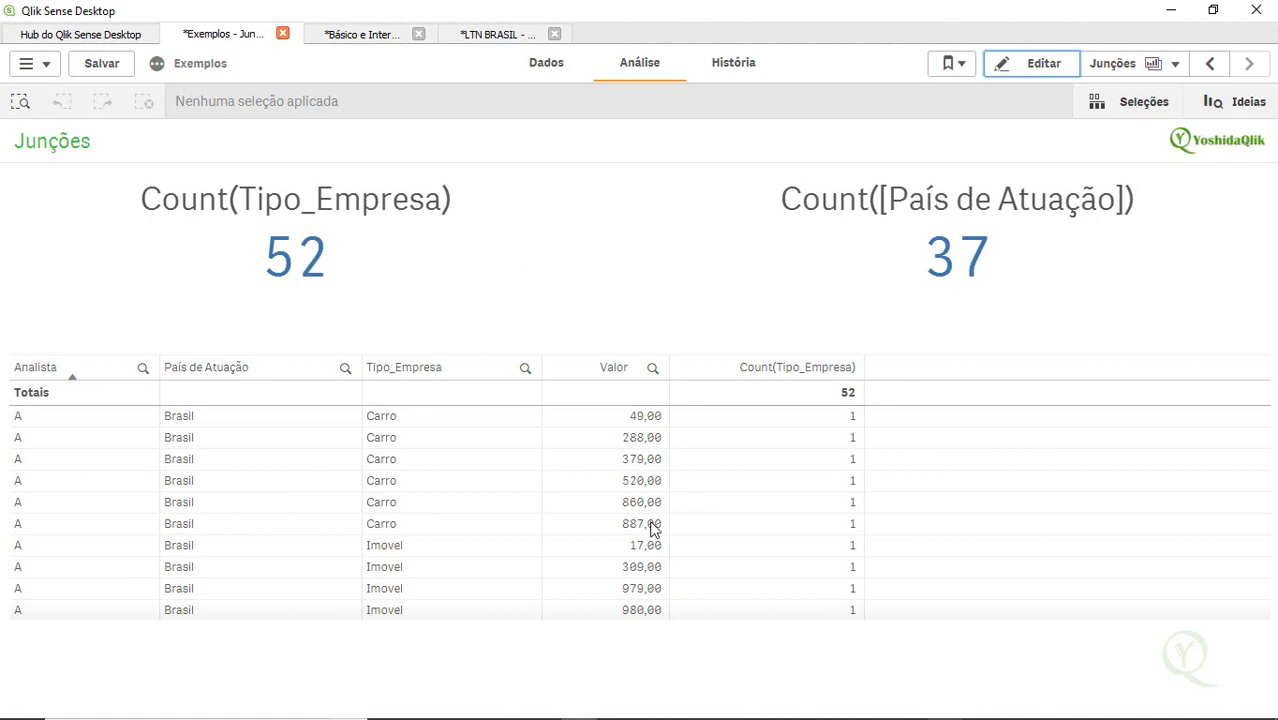
pyautogui.scroll(-5, 645, 526)
pyautogui.scroll(-6, 645, 526)
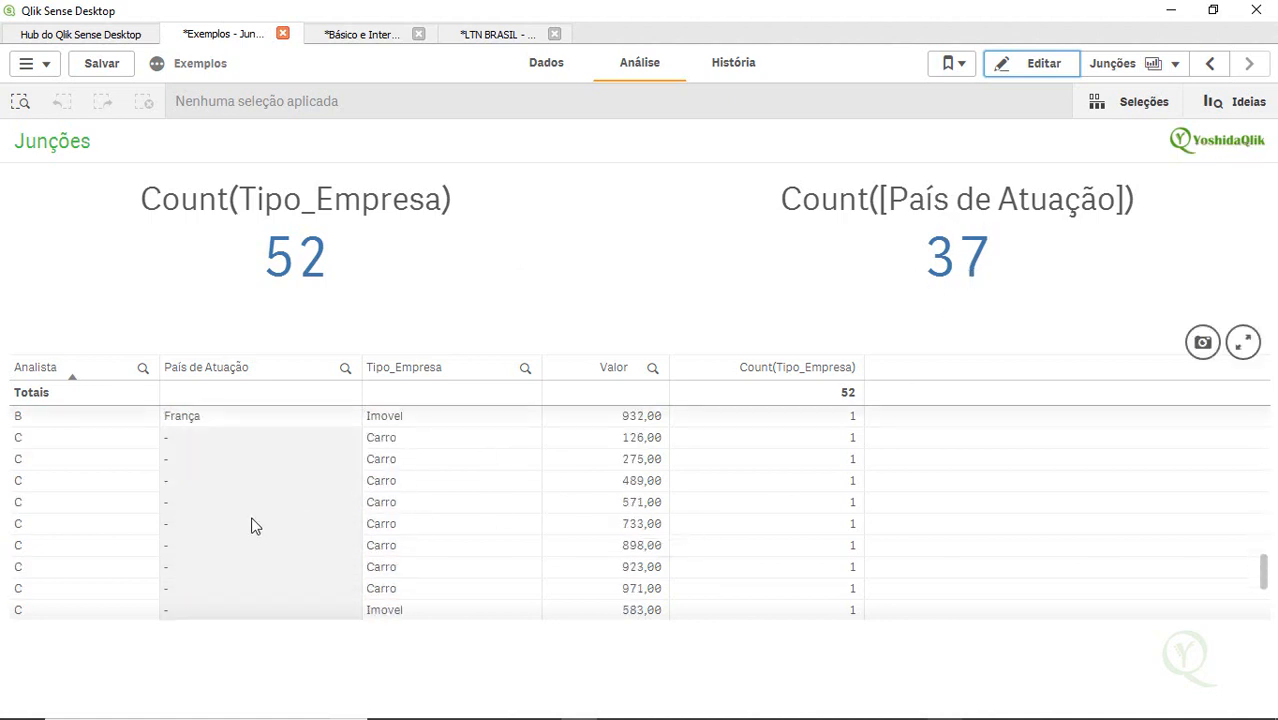
pyautogui.scroll(-3, 100, 480)
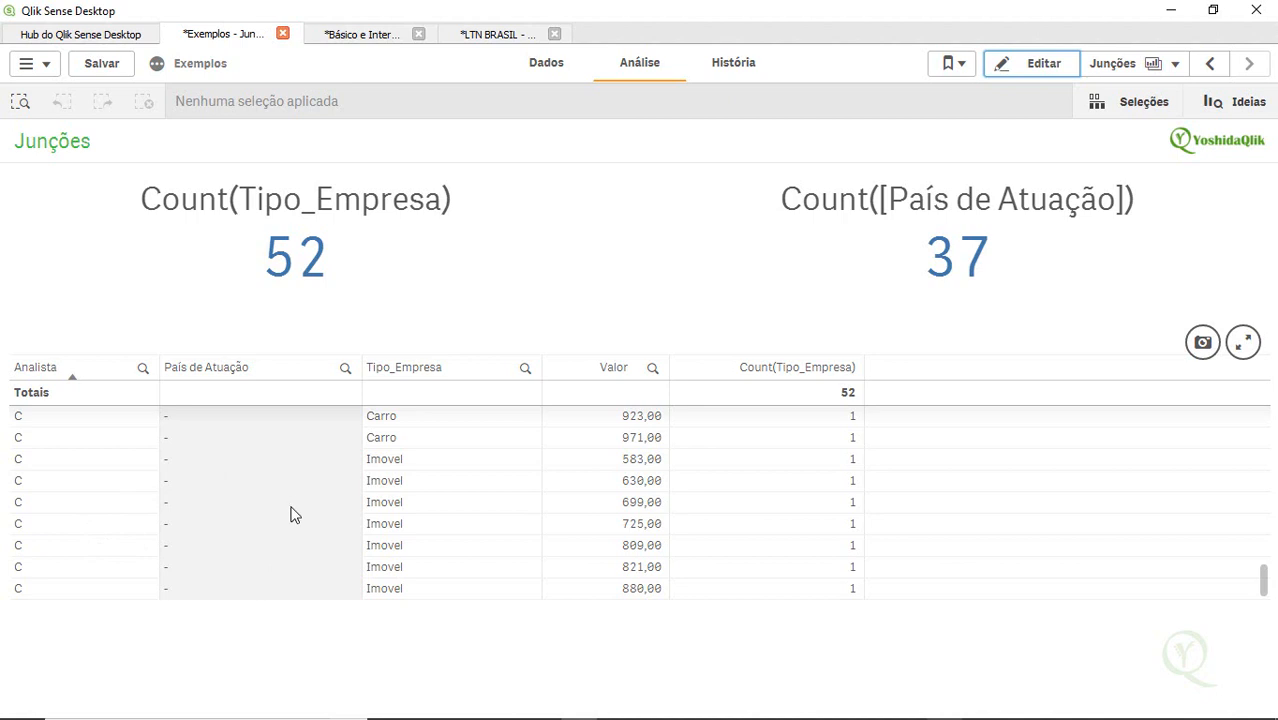
pyautogui.scroll(3, 240, 455)
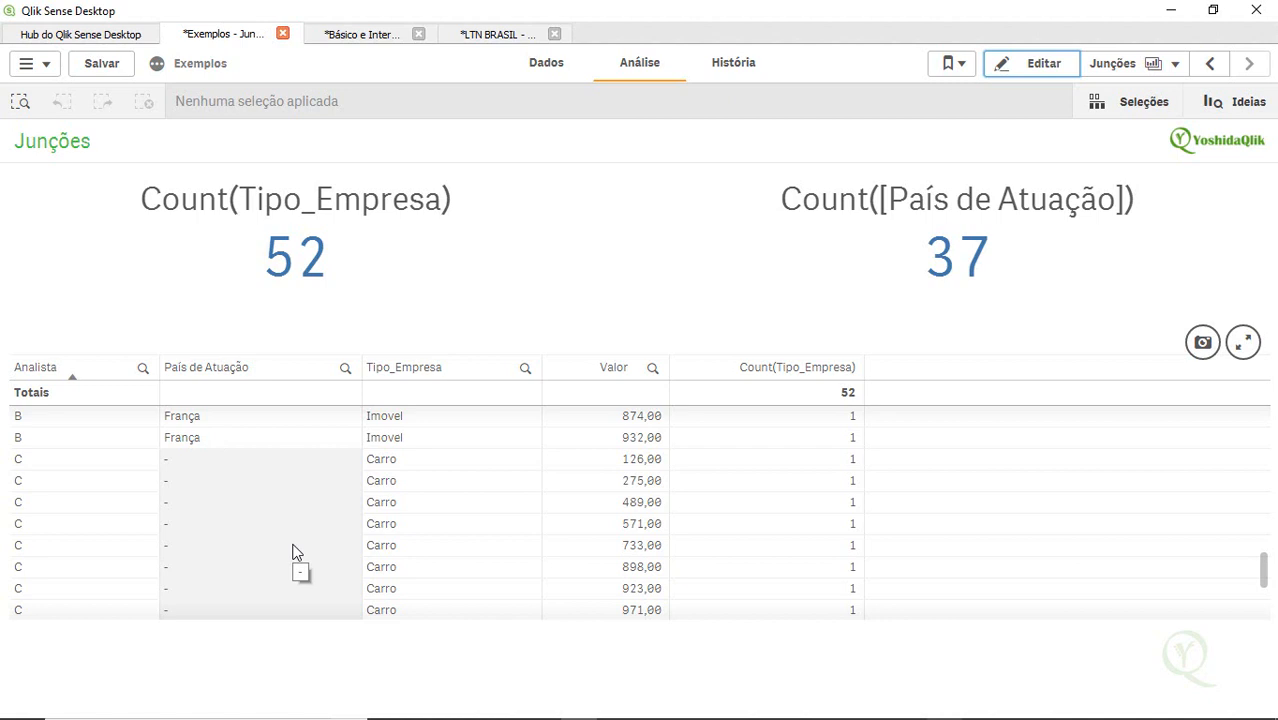
pyautogui.scroll(-1, 294, 552)
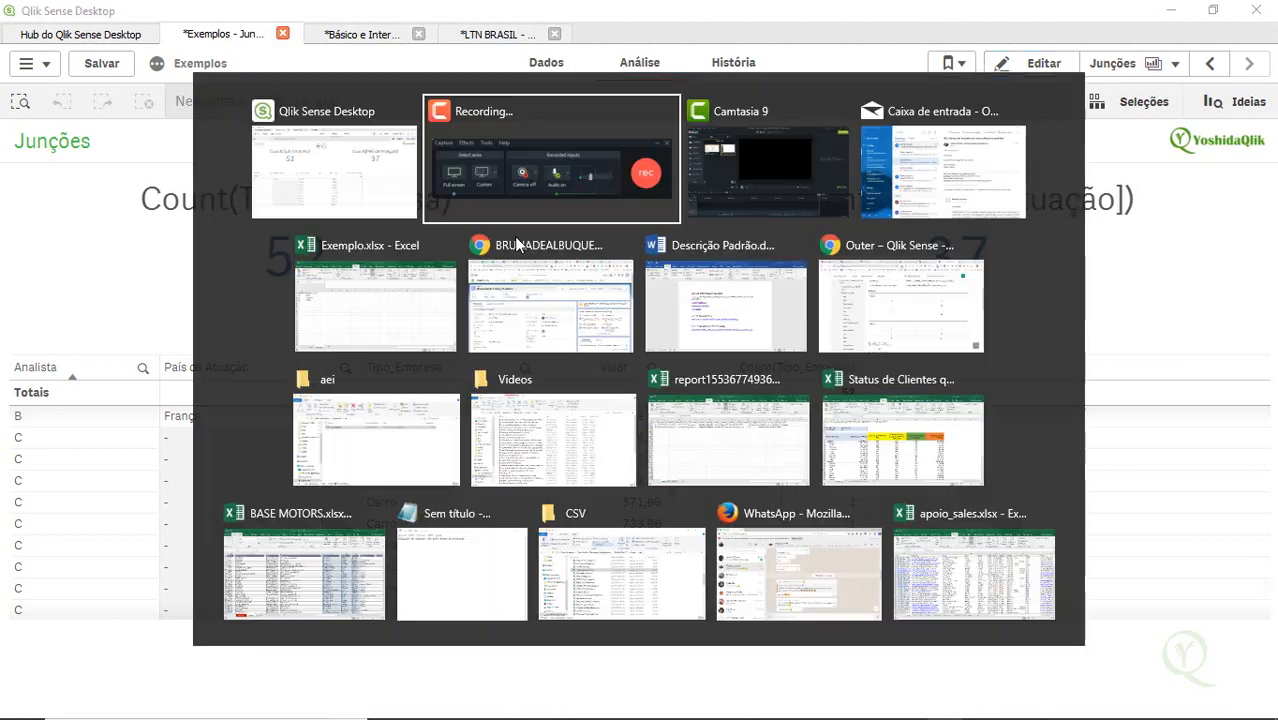
# Switch to Exemplo.xlsx in Excel and review the Analista rows on the Dados sheet from first to last.
pyautogui.hotkey('alt', 'Tab')
pyautogui.hotkey('alt', 'Tab')
pyautogui.hotkey('alt', 'Tab')
pyautogui.hotkey('alt', 'Tab')
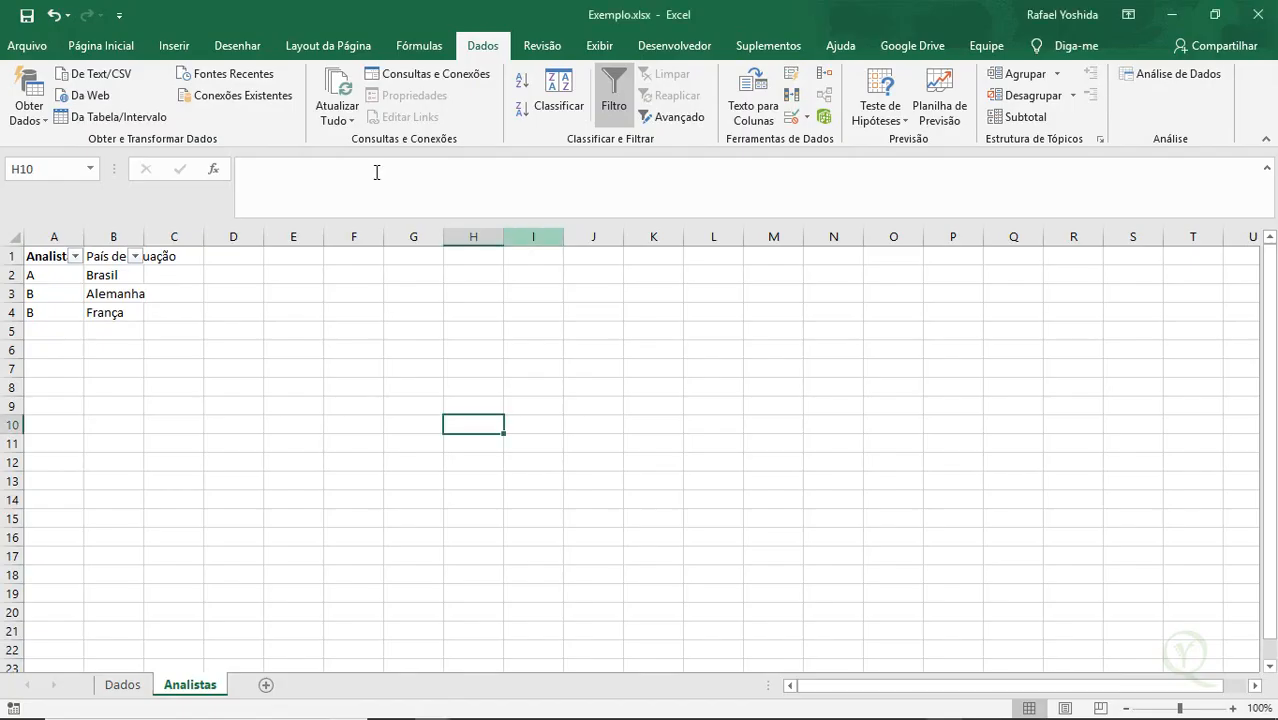
pyautogui.click(125, 685)
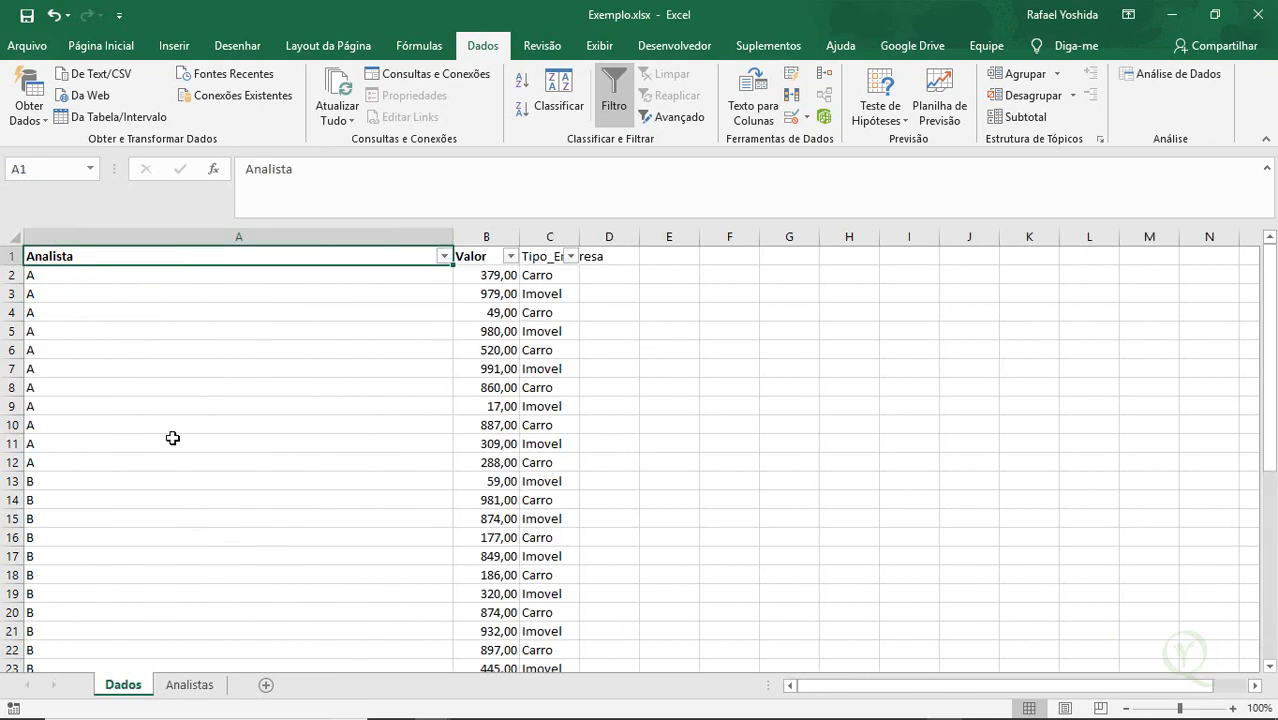
pyautogui.click(171, 437)
pyautogui.hotkey('ctrl', 'Down')
pyautogui.press('Down')
pyautogui.press('Up')
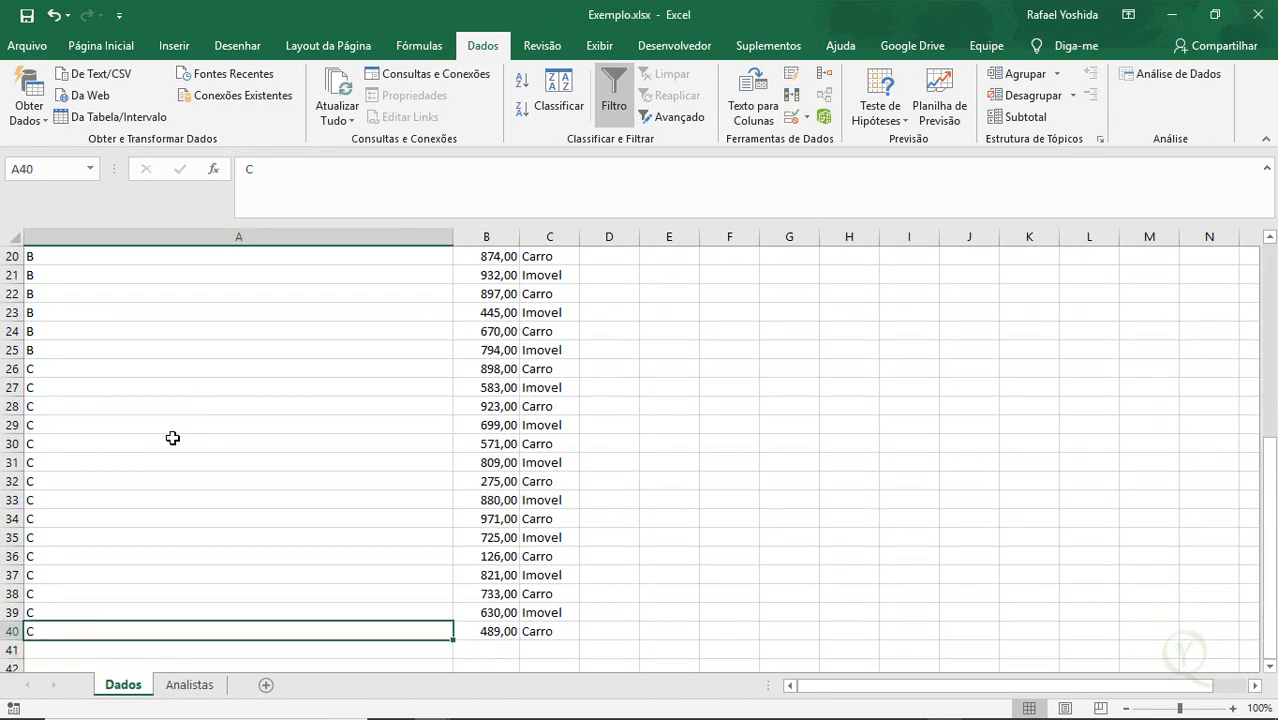
pyautogui.hotkey('ctrl', 'Up')
pyautogui.press('Down')
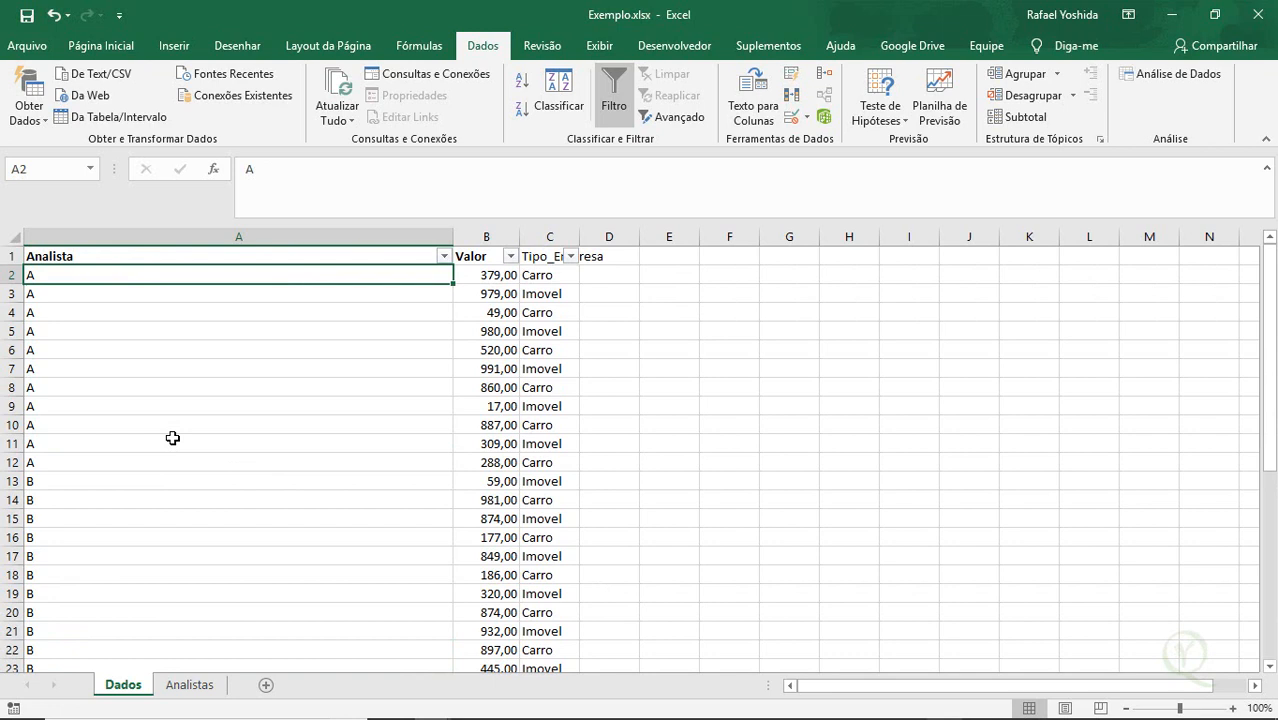
# Select the two Analista B cells on the Analistas sheet and compare that sheet with the Dados sheet.
pyautogui.hotkey('ctrl', 'pagedown')
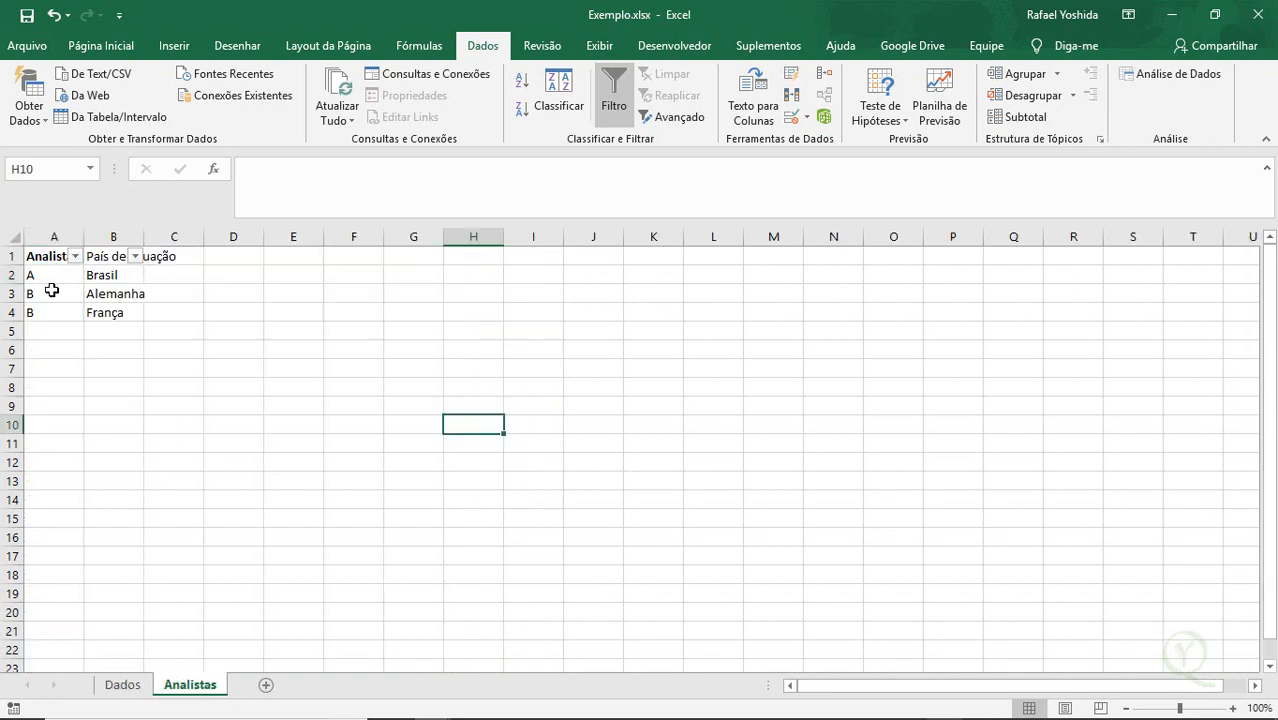
pyautogui.moveTo(57, 297); pyautogui.dragTo(57, 313)
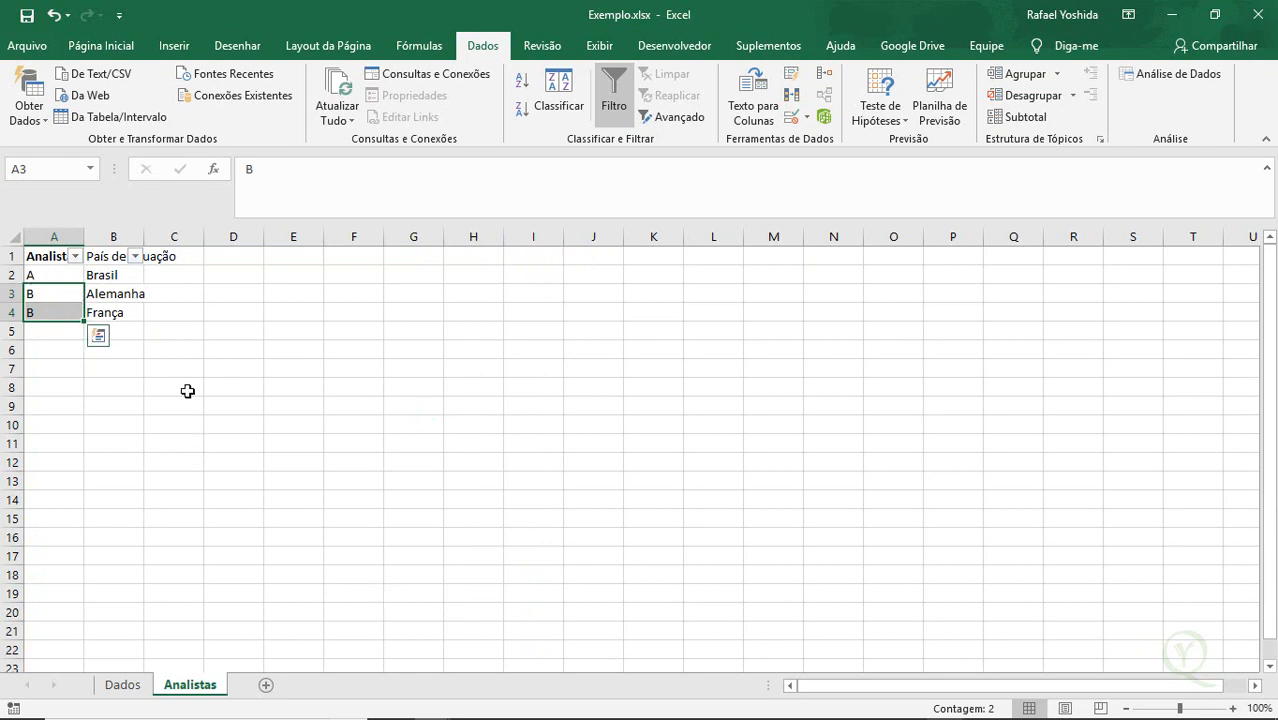
pyautogui.hotkey('ctrl', 'pageup')
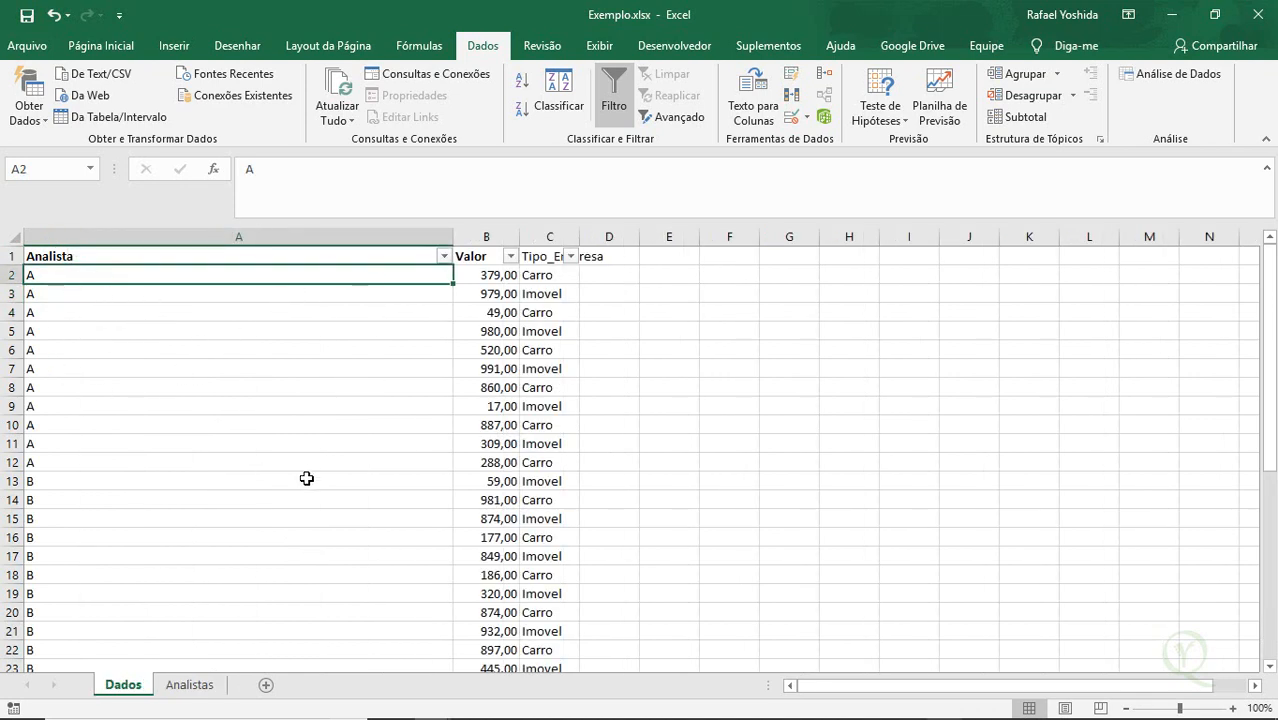
pyautogui.hotkey('ctrl', 'pagedown')
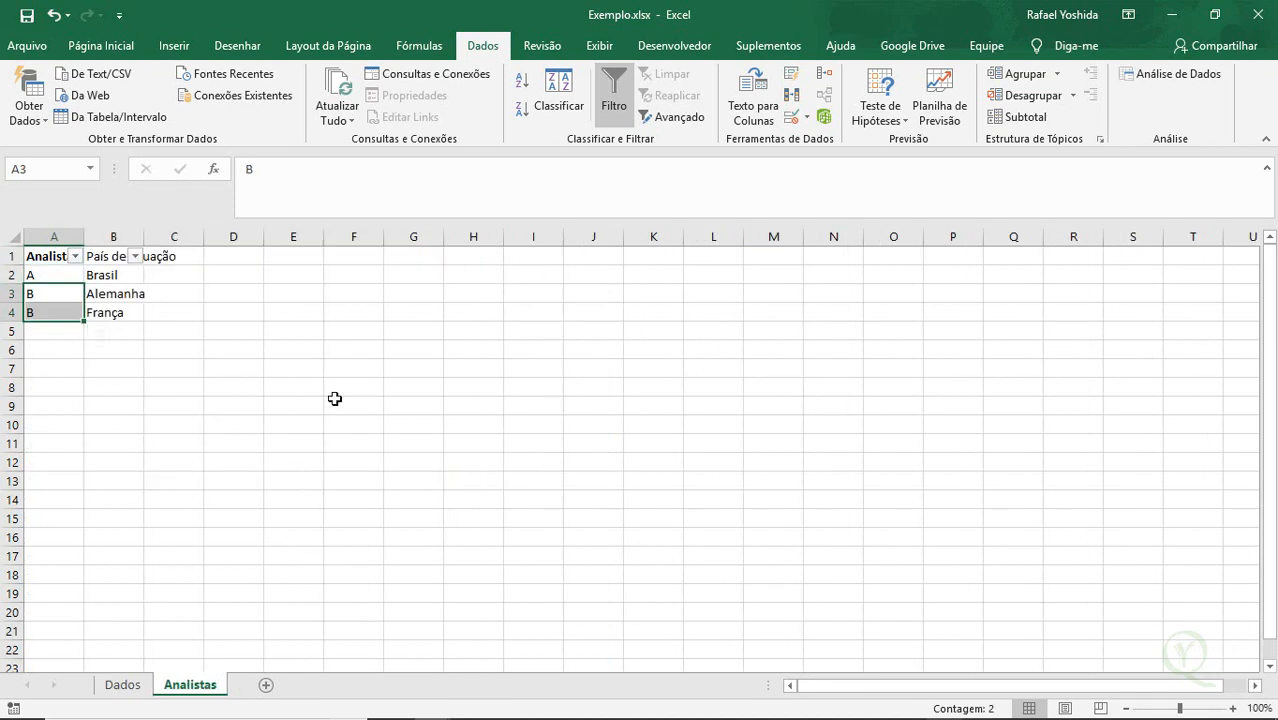
# Select all Analista B cells on the Dados sheet, A13 to A25, to count them.
pyautogui.hotkey('ctrl', 'pageup')
pyautogui.hotkey('shift', 'Down')
pyautogui.hotkey('shift', 'Down')
pyautogui.hotkey('shift', 'Down')
pyautogui.hotkey('shift', 'Down')
pyautogui.hotkey('shift', 'Down')
pyautogui.hotkey('shift', 'Down')
pyautogui.hotkey('shift', 'Down')
pyautogui.hotkey('shift', 'Down')
pyautogui.hotkey('shift', 'Down')
pyautogui.hotkey('shift', 'Down')
pyautogui.hotkey('shift', 'Down')
pyautogui.hotkey('shift', 'Down')
pyautogui.hotkey('shift', 'Down')
pyautogui.hotkey('shift', 'Down')
pyautogui.hotkey('shift', 'Down')
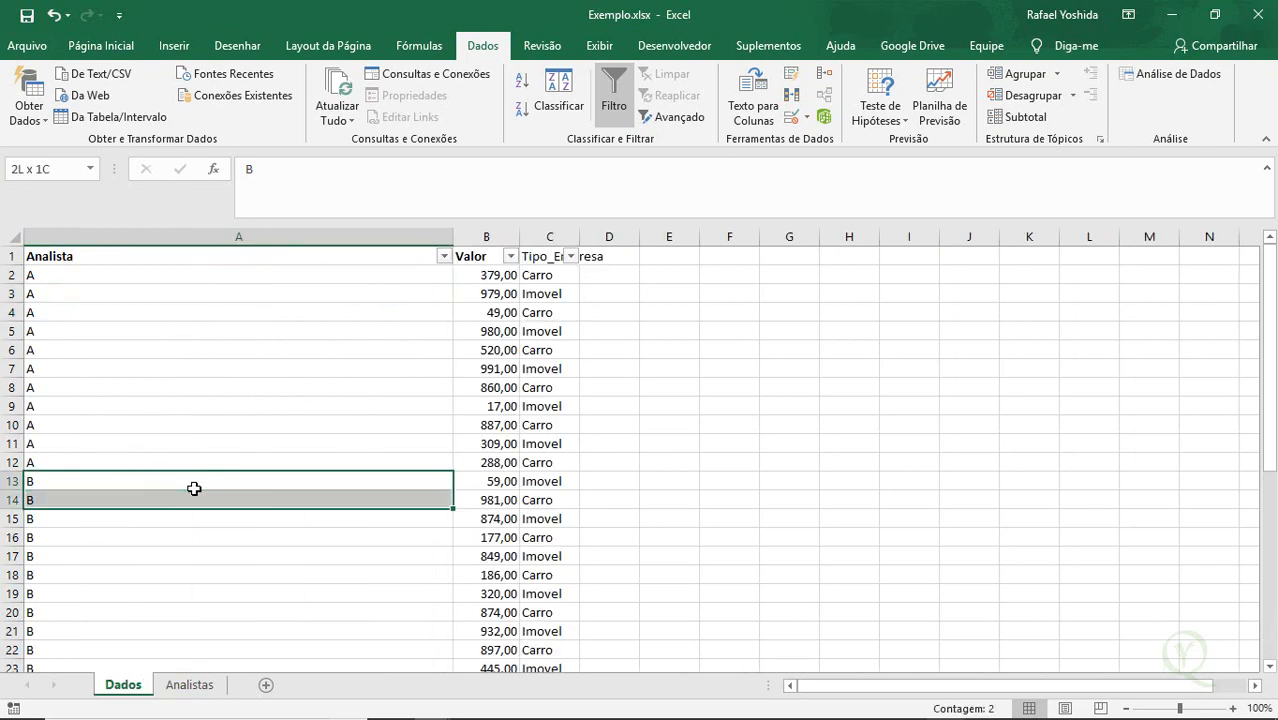
pyautogui.hotkey('shift', 'Up')
pyautogui.hotkey('shift', 'Up')
pyautogui.hotkey('shift', 'Up')
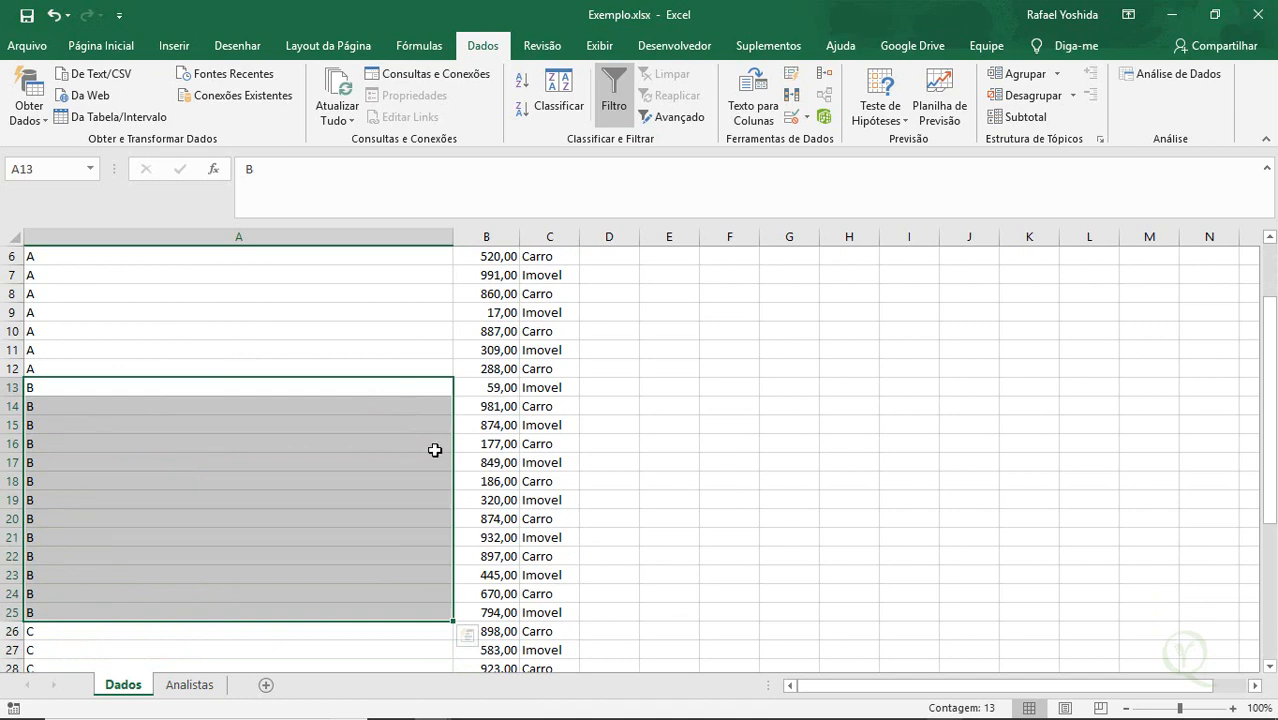
# Compare Analista B's countries on the Analistas sheet with the joined table in Qlik Sense and the Dados rows.
pyautogui.hotkey('ctrl', 'pagedown')
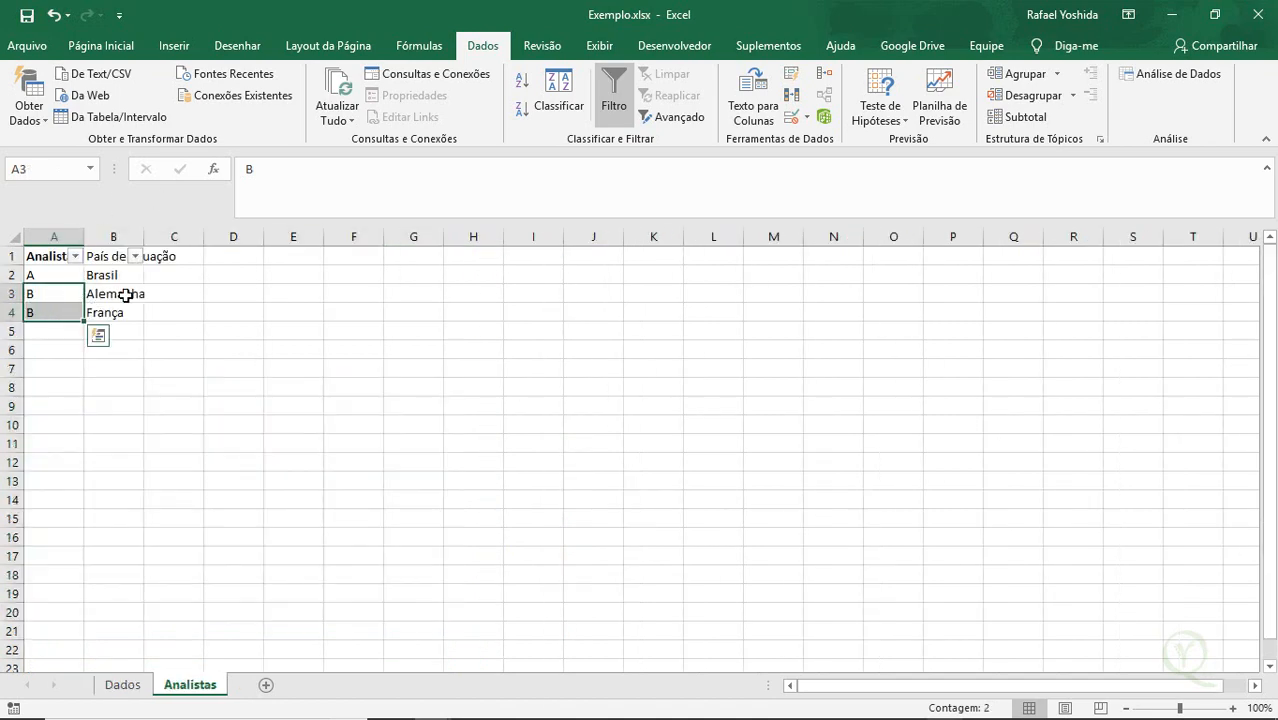
pyautogui.hotkey('alt', 'Tab')
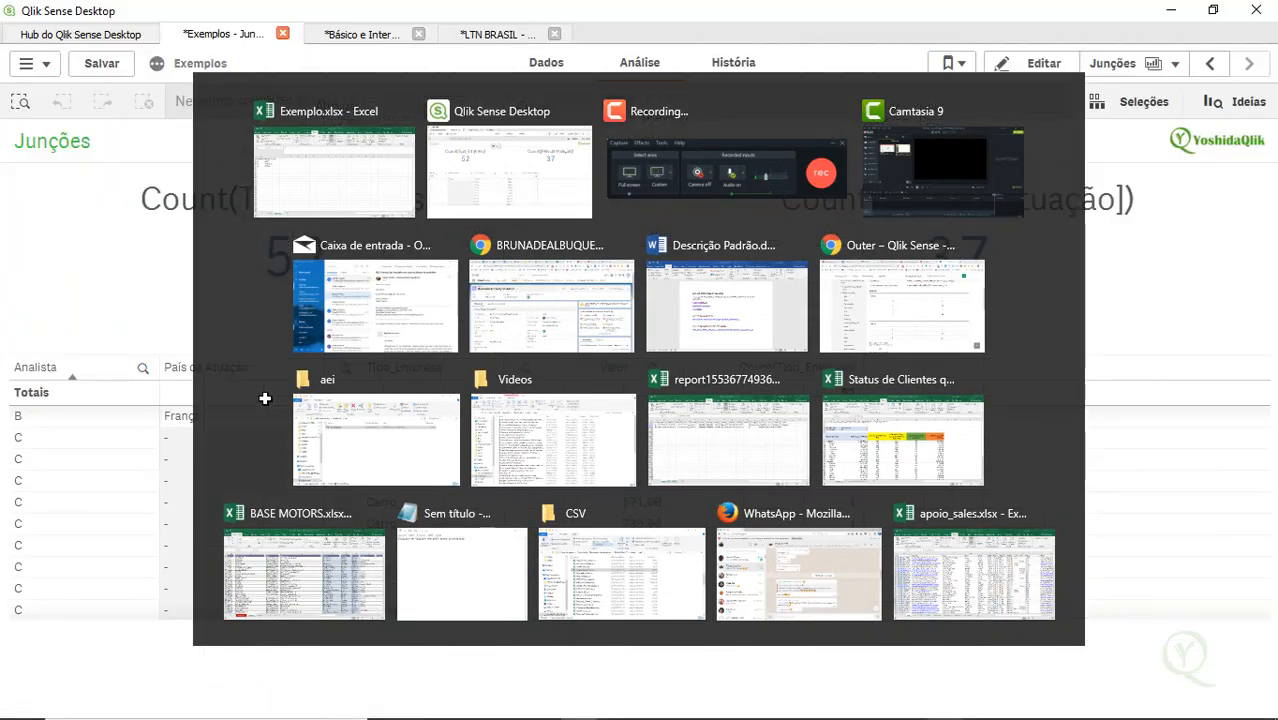
pyautogui.hotkey('alt', 'Tab')
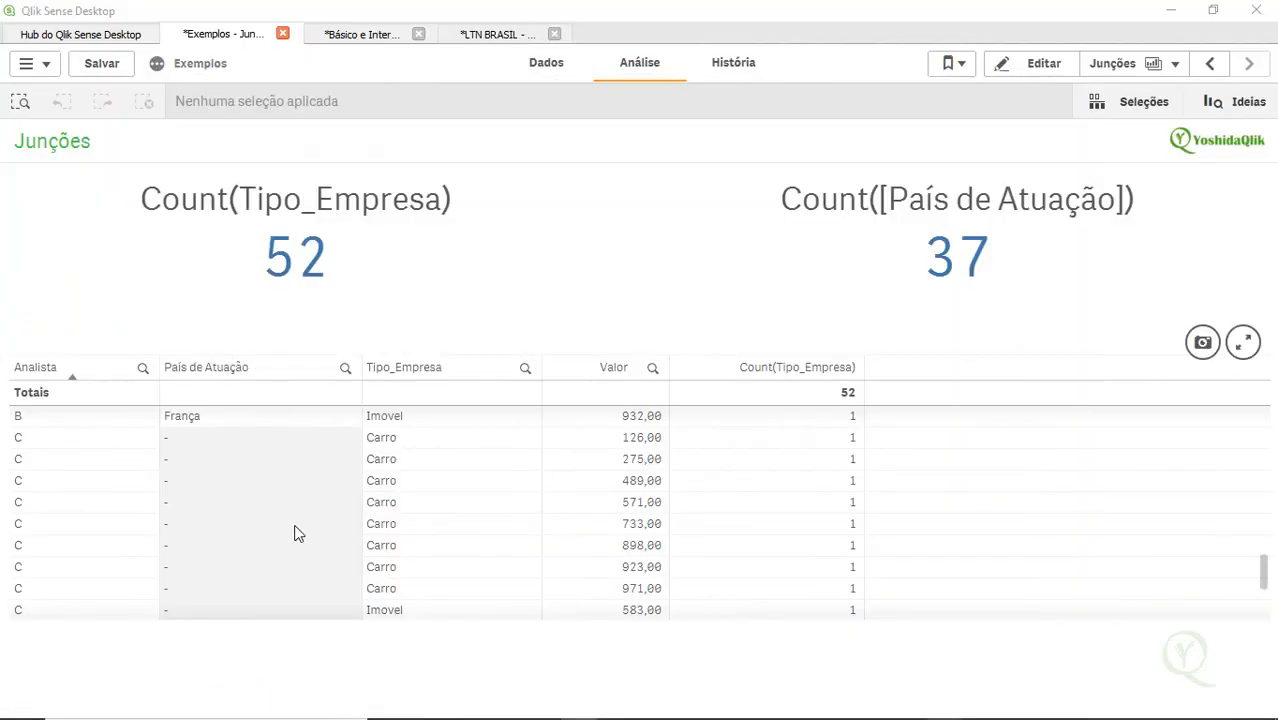
pyautogui.hotkey('ctrl', 'pageup')
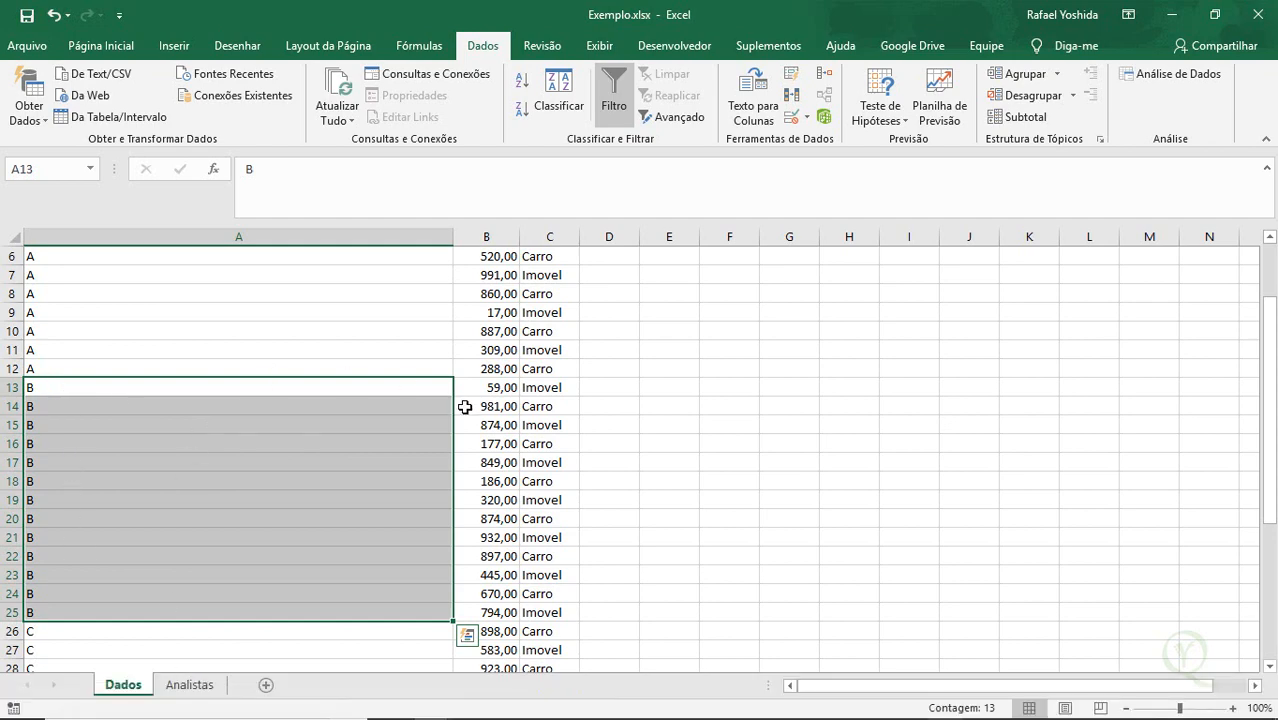
# Switch to Qlik Sense, filter the table by Analista B to check both count KPIs, and cancel the selection.
pyautogui.hotkey('alt', 'Tab')
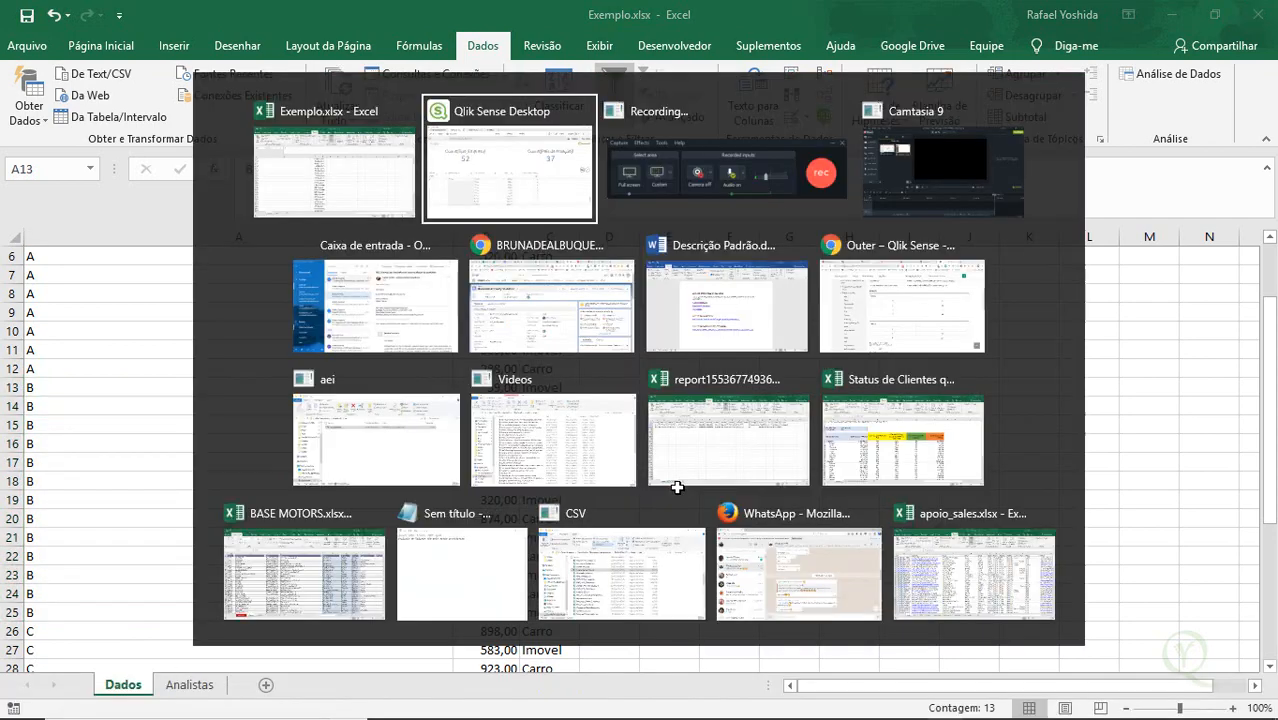
pyautogui.click(47, 417)
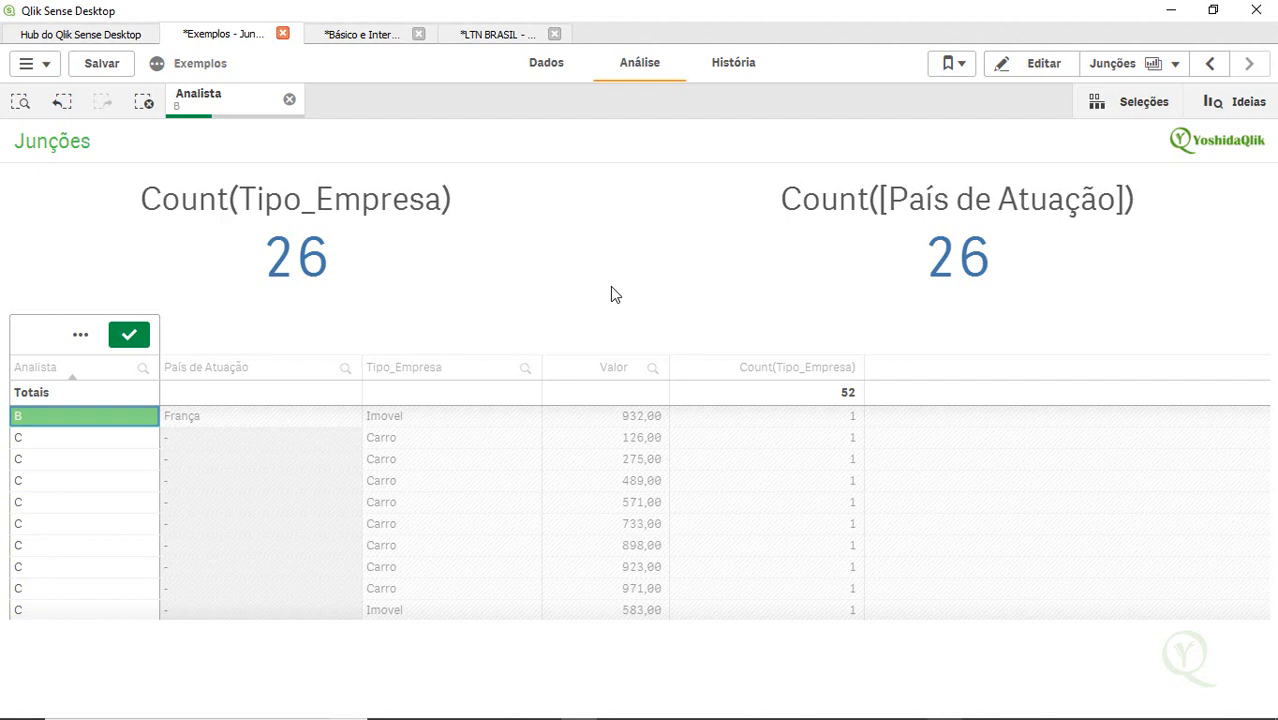
pyautogui.press('Escape')
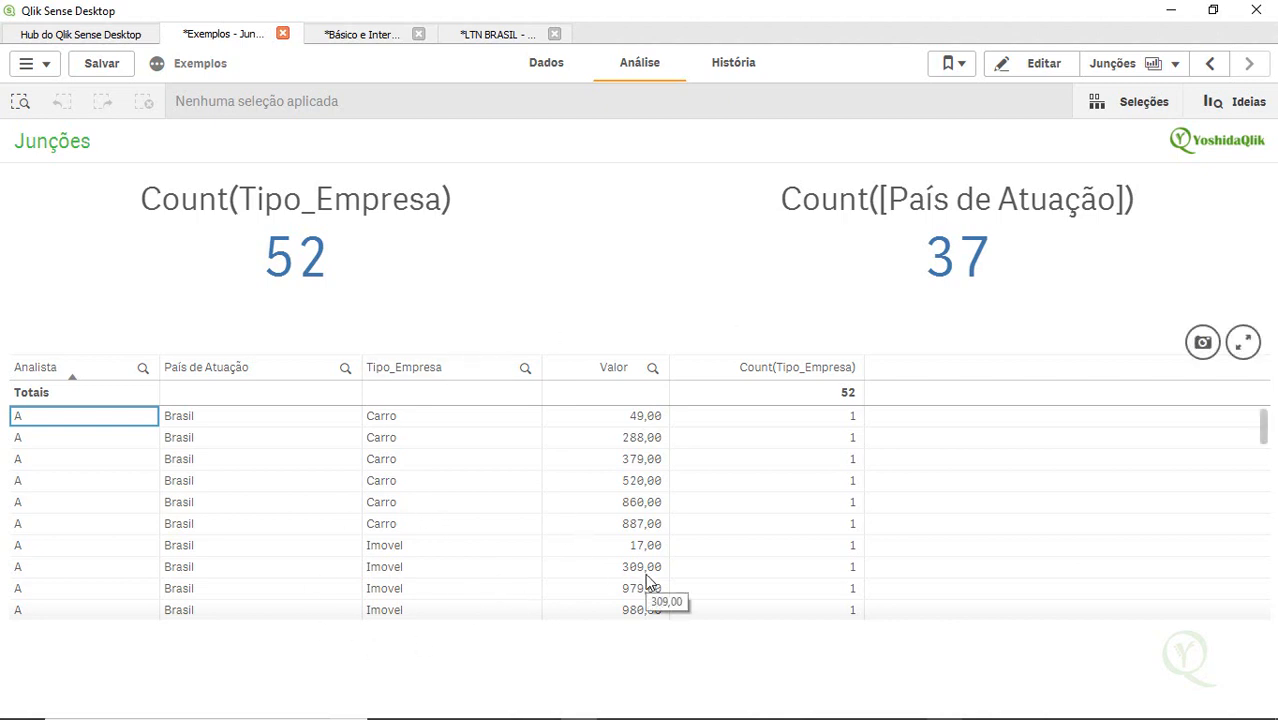
# Save the app, switch to Exemplo.xlsx in Excel and add Analista D with País de Atuação Espanha in row 5 of the Analistas sheet.
pyautogui.click(106, 66)
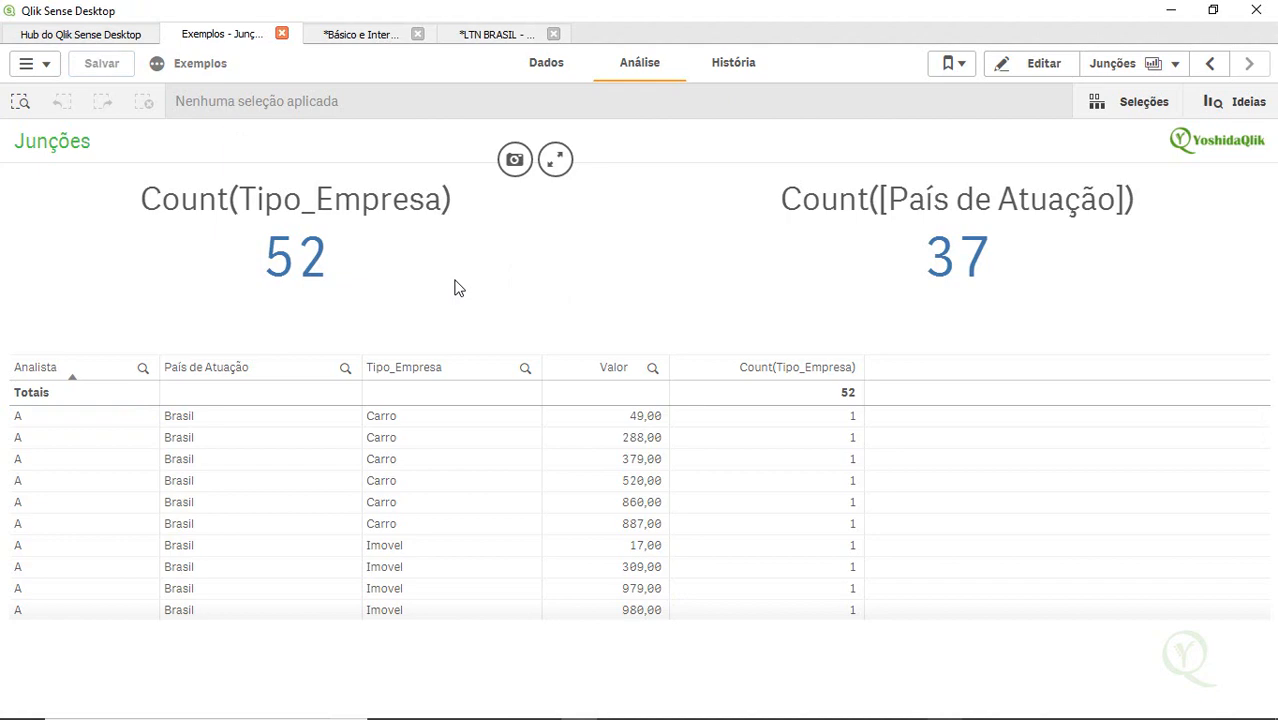
pyautogui.hotkey('alt', 'Tab')
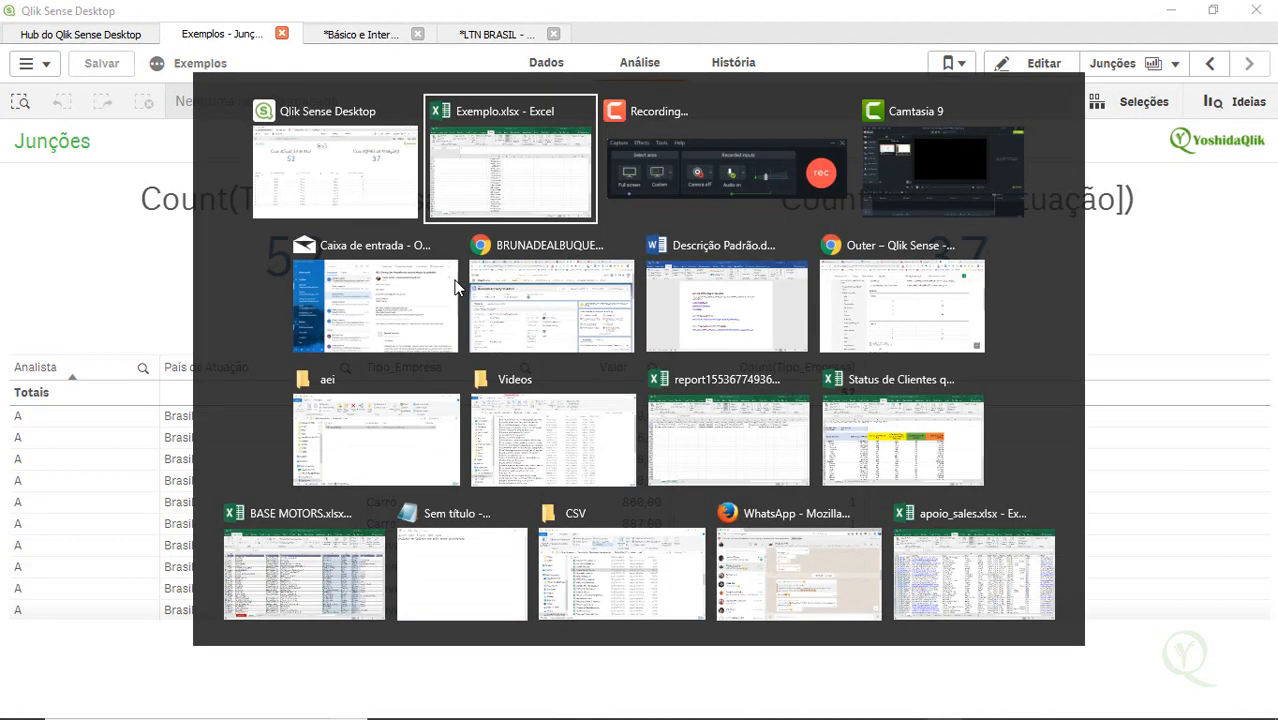
pyautogui.hotkey('ctrl', 'shift', 'Down')
pyautogui.hotkey('ctrl', 'pagedown')
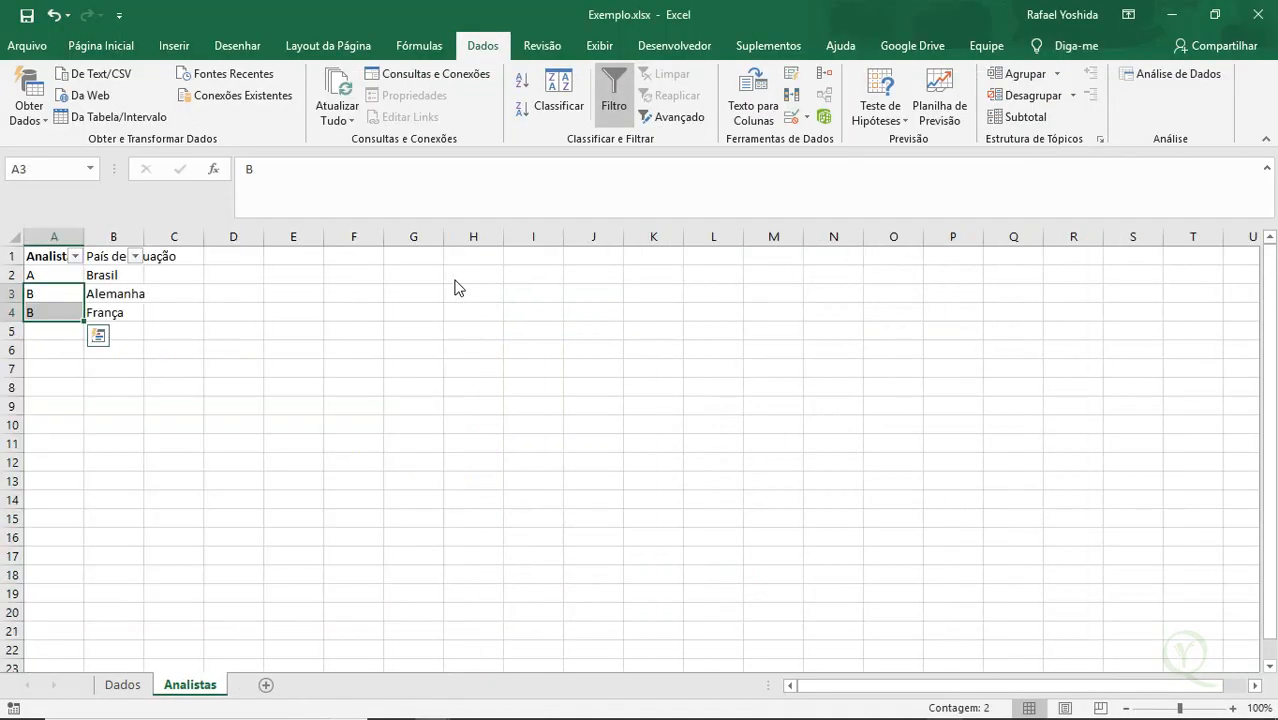
pyautogui.press('Down')
pyautogui.press('Down')
pyautogui.write('D')
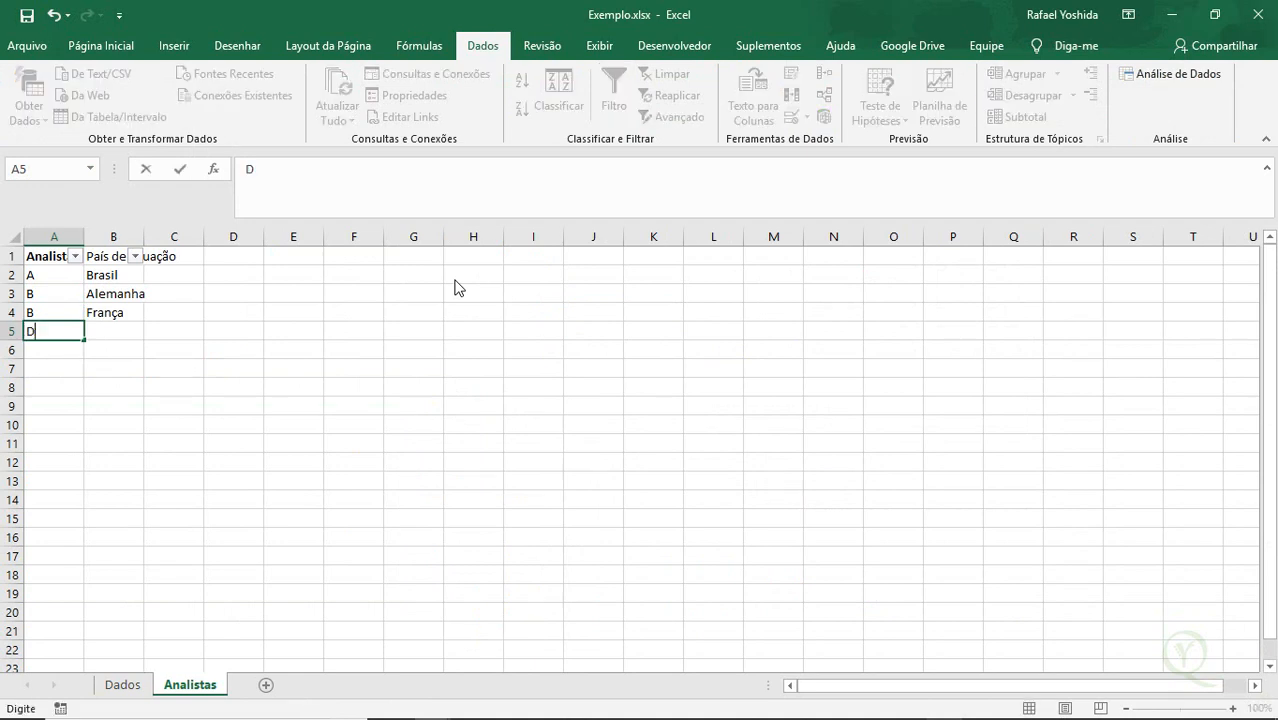
pyautogui.press('Return')
pyautogui.press('Up')
pyautogui.press('Right')
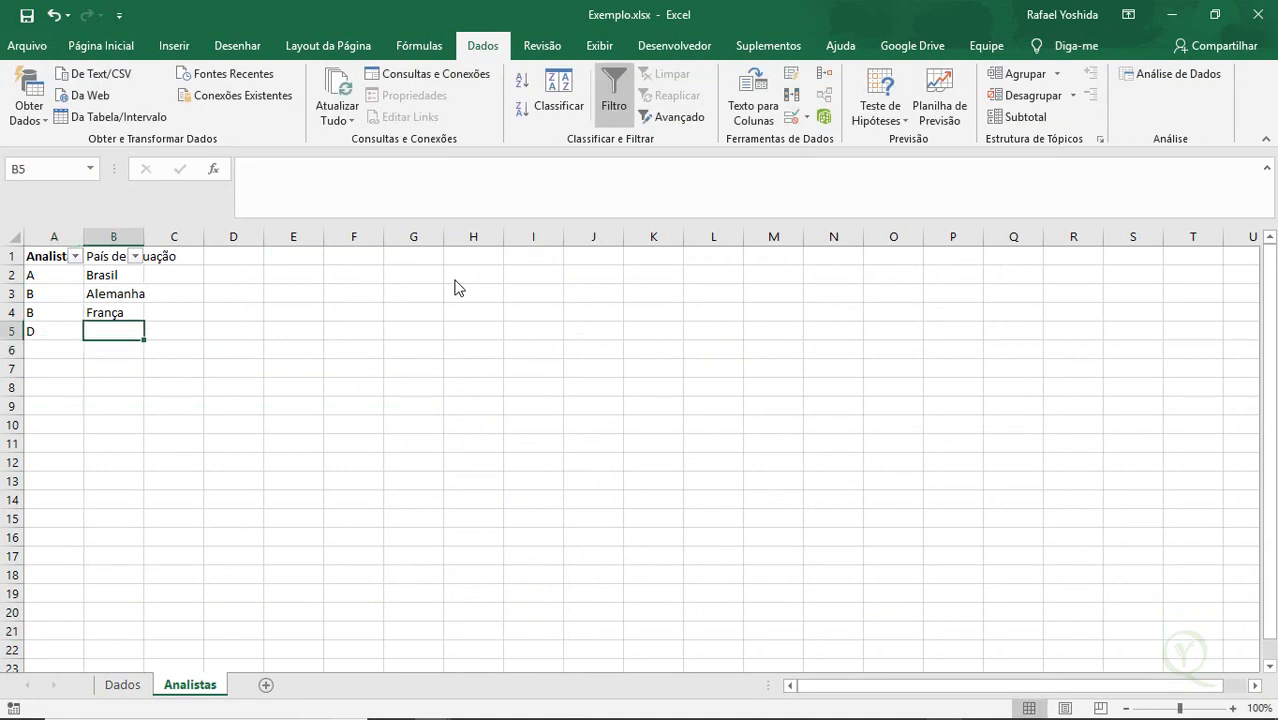
pyautogui.write('Espanha')
pyautogui.press('Return')
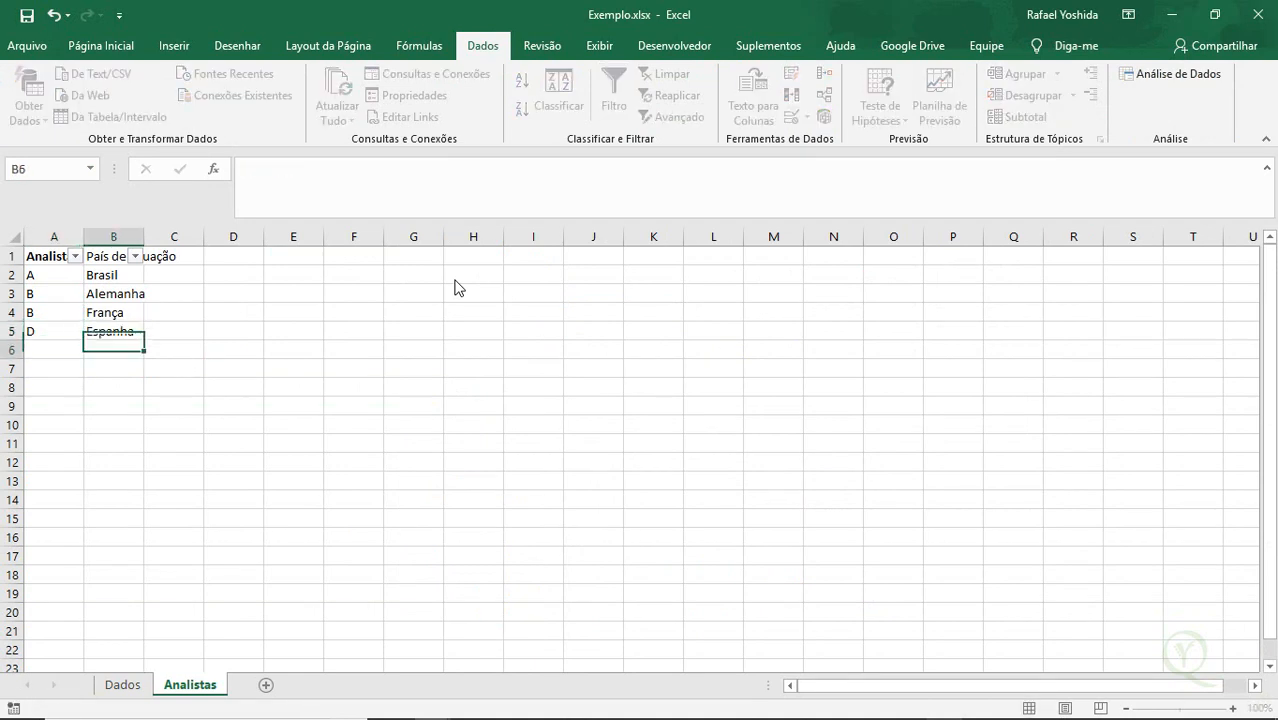
pyautogui.press('Up')
# Switch to Qlik Sense, reload the data with the outer join script, and check the Junções table for the Analista D row.
pyautogui.hotkey('alt', 'Tab')
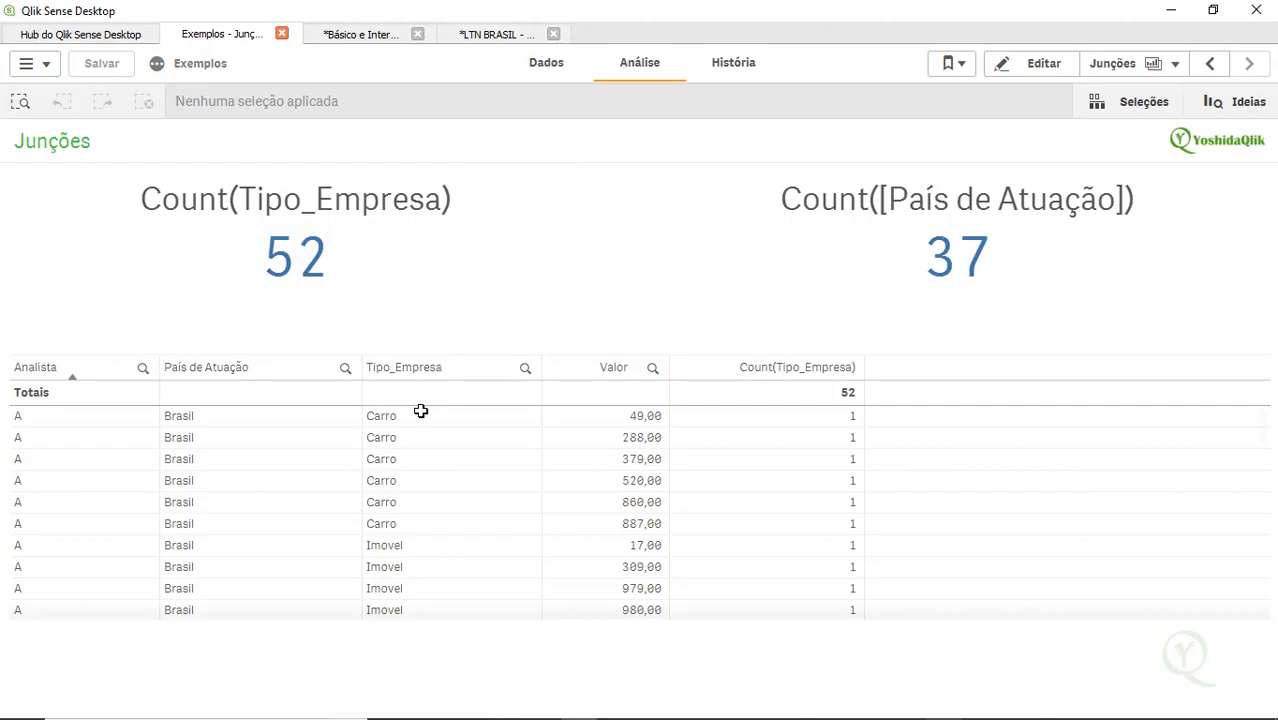
pyautogui.click(546, 62)
pyautogui.click(1160, 63)
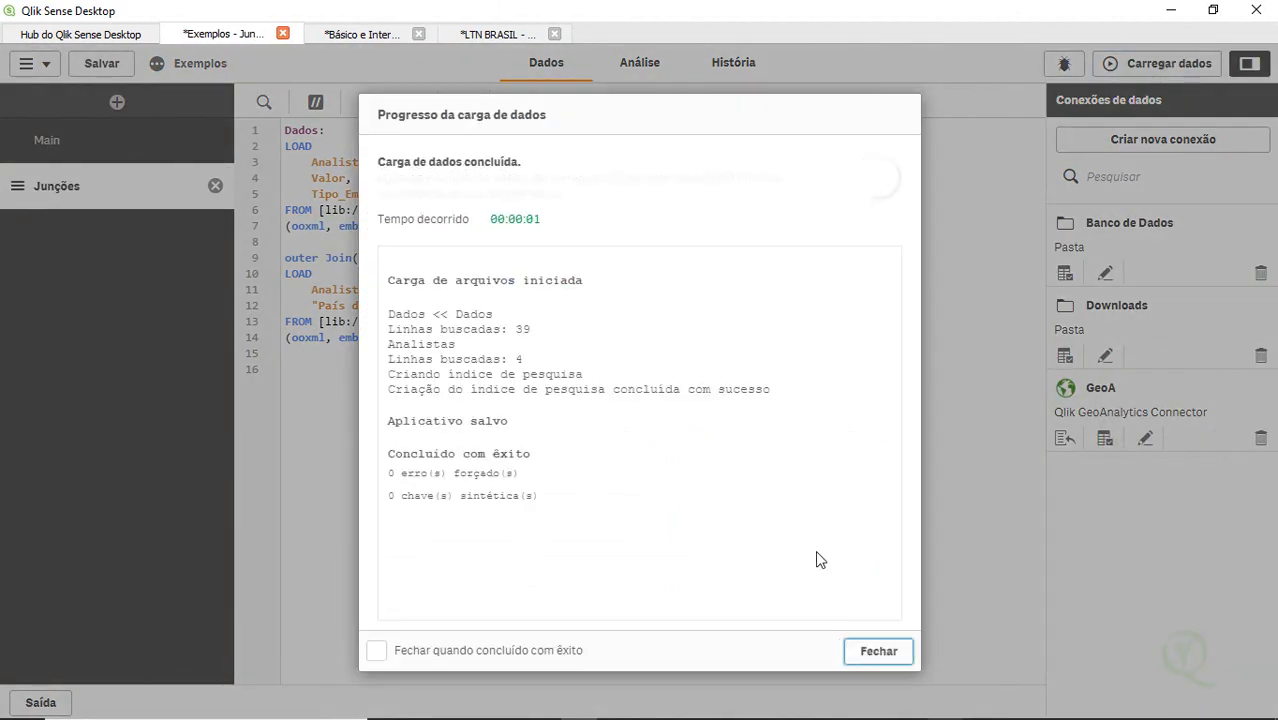
pyautogui.click(884, 655)
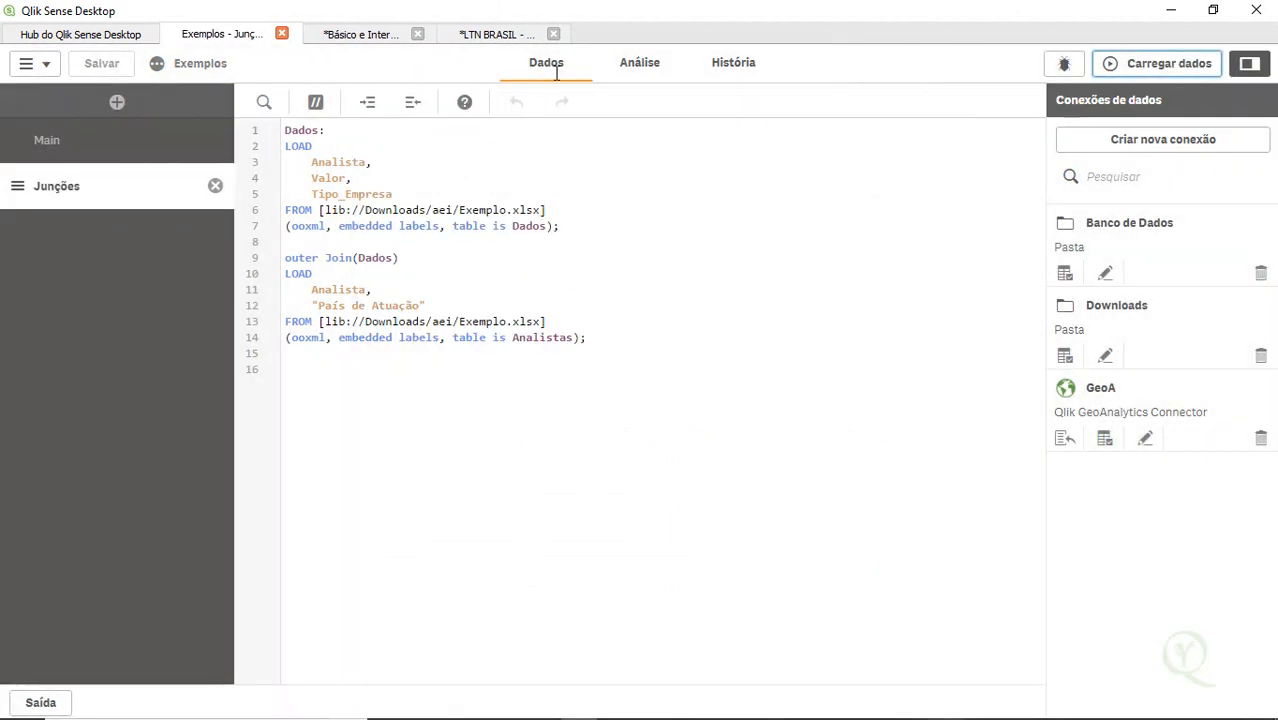
pyautogui.click(639, 70)
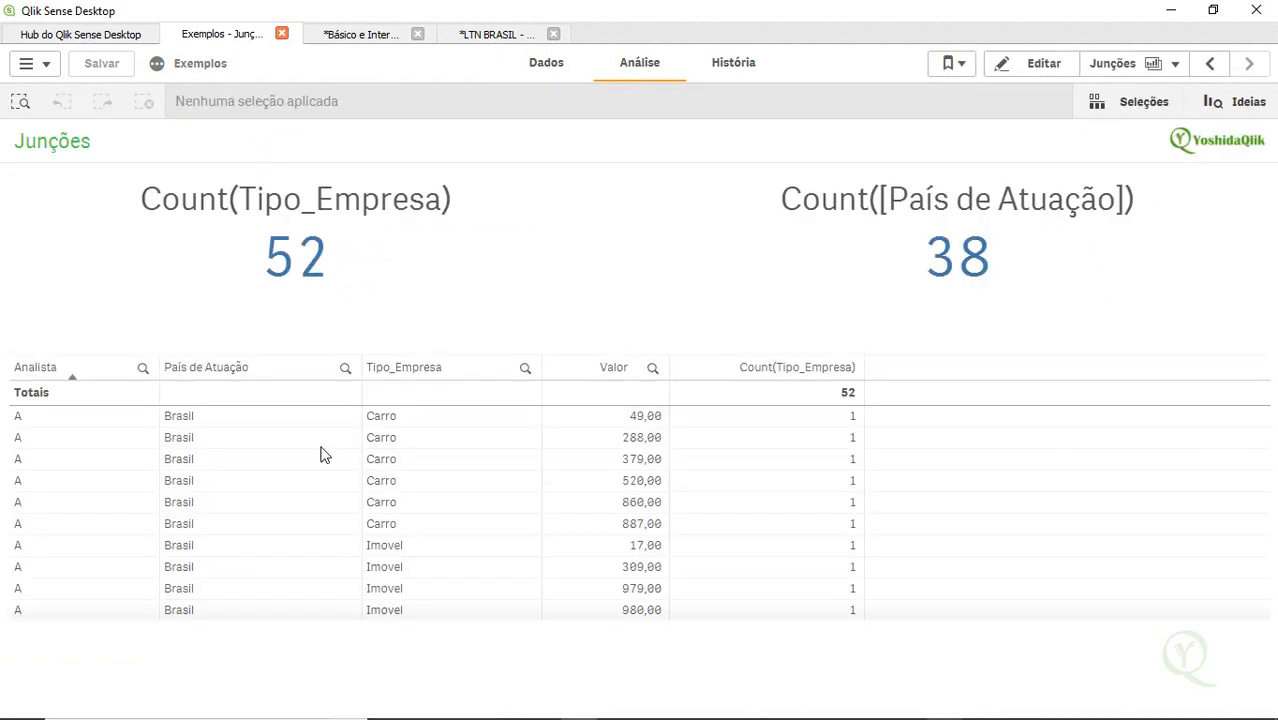
pyautogui.scroll(-10, 277, 528)
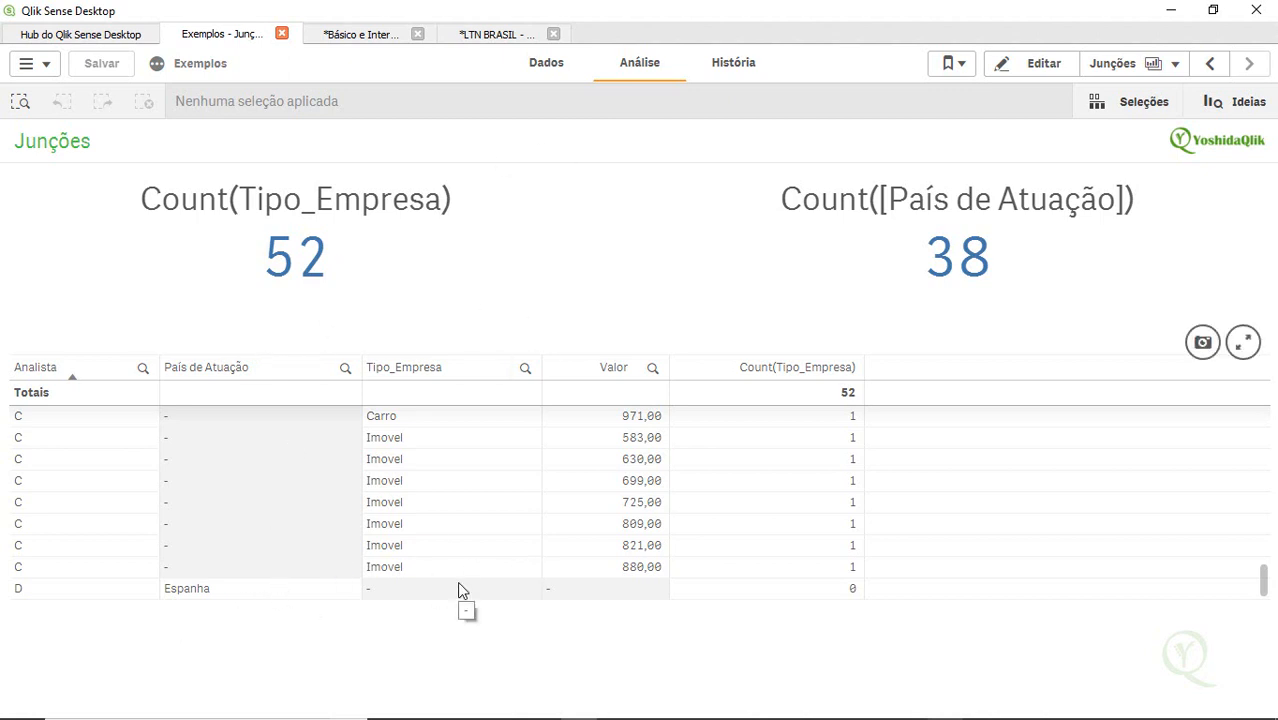
# Change the first KPI's measure expression to Count(Analista), finish editing the sheet and save the app.
pyautogui.click(1030, 66)
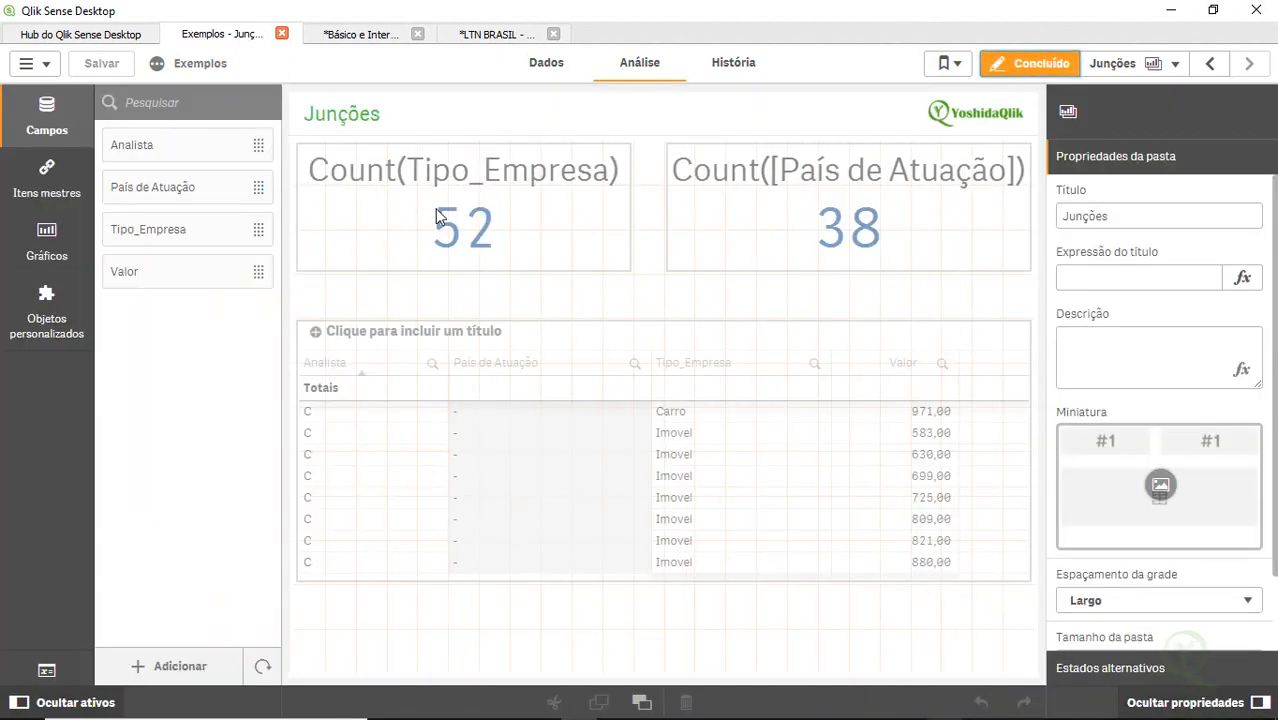
pyautogui.click(445, 235)
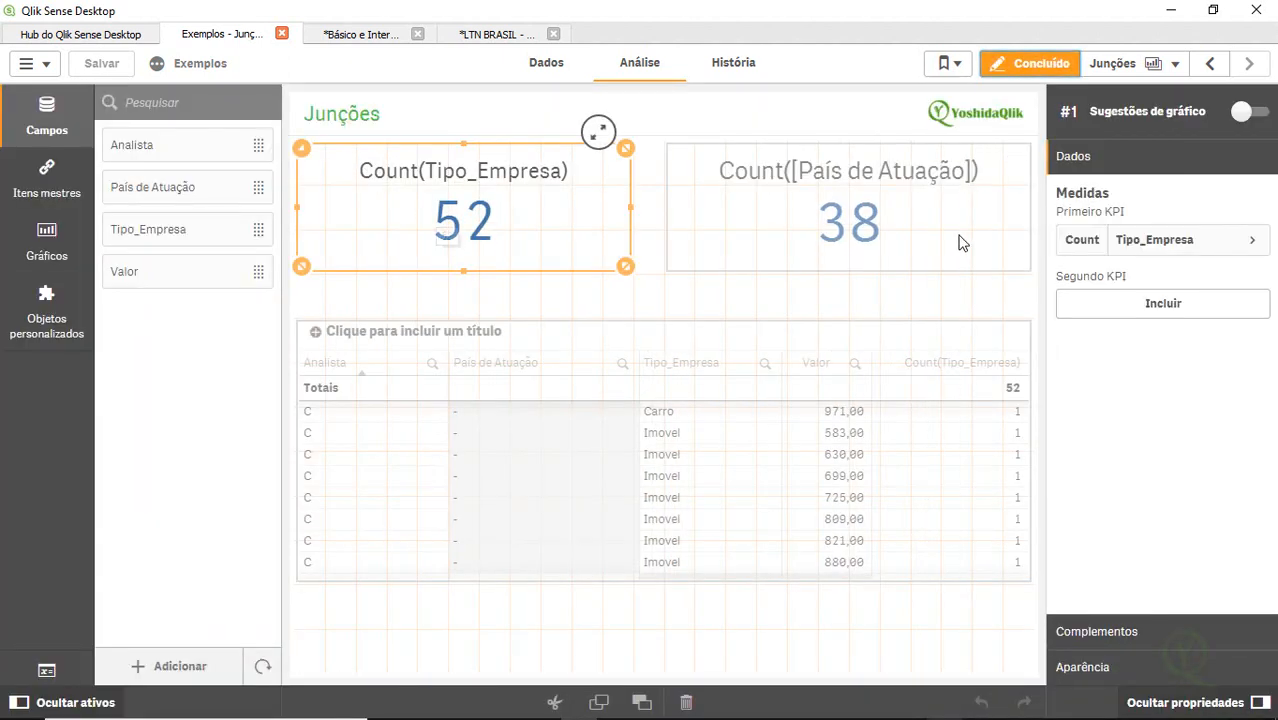
pyautogui.click(1195, 242)
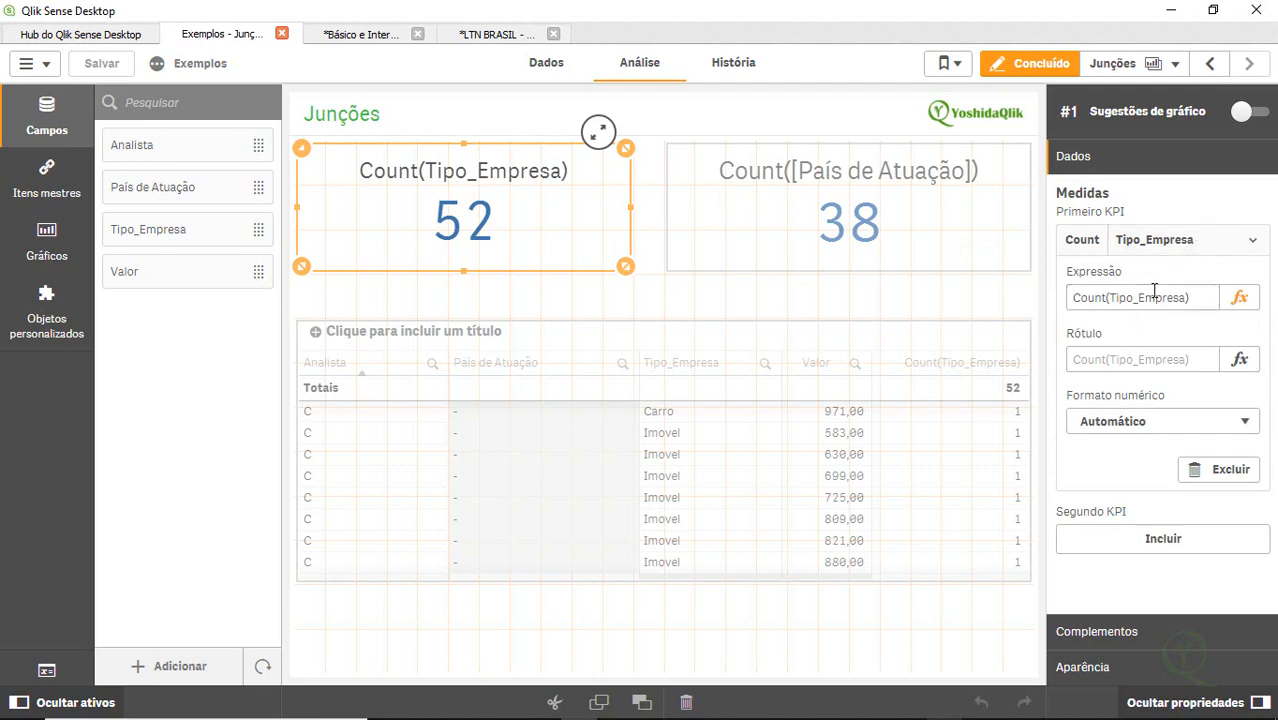
pyautogui.doubleClick(1154, 292)
pyautogui.write('A')
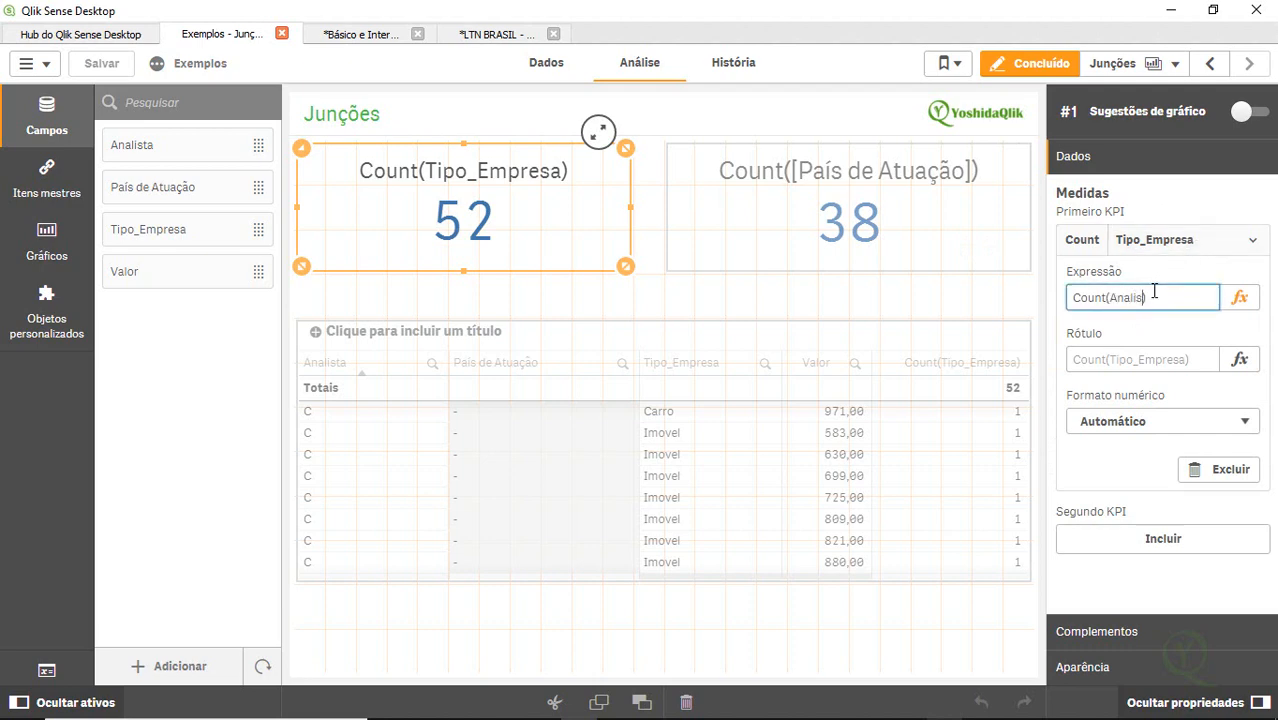
pyautogui.write('nalista')
pyautogui.press('Return')
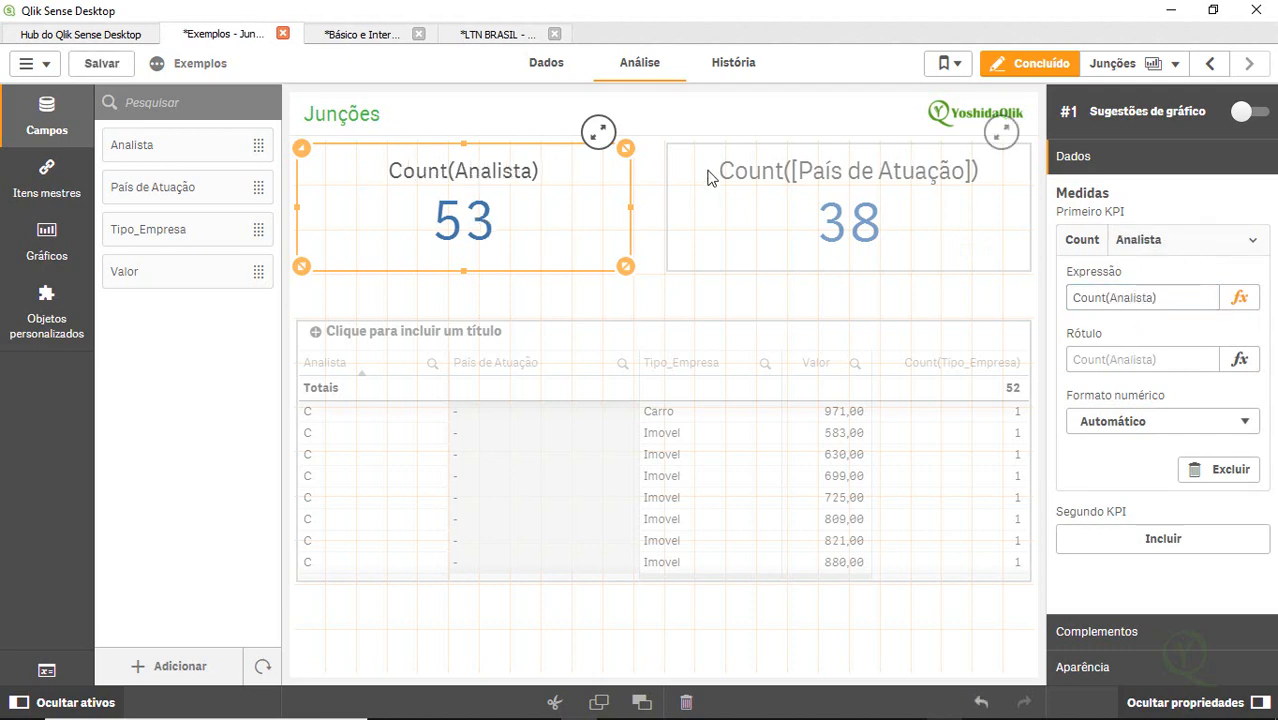
pyautogui.click(1013, 68)
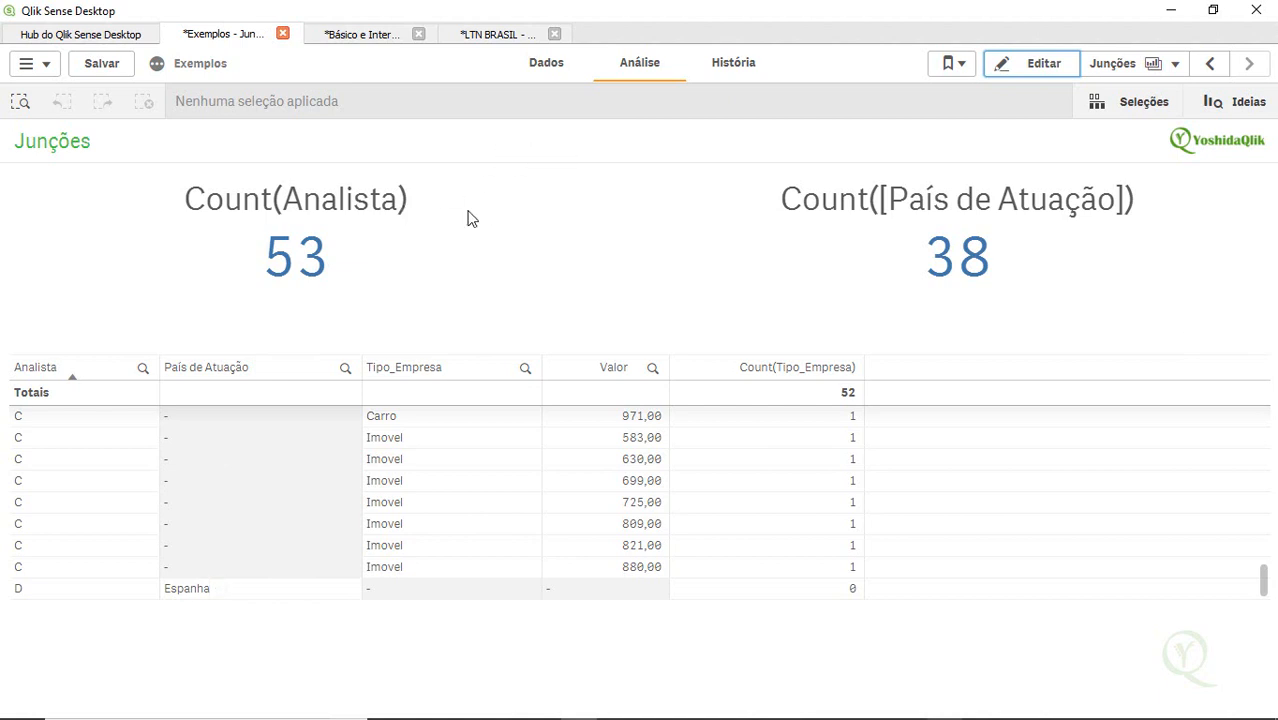
pyautogui.hotkey('ctrl', 's')
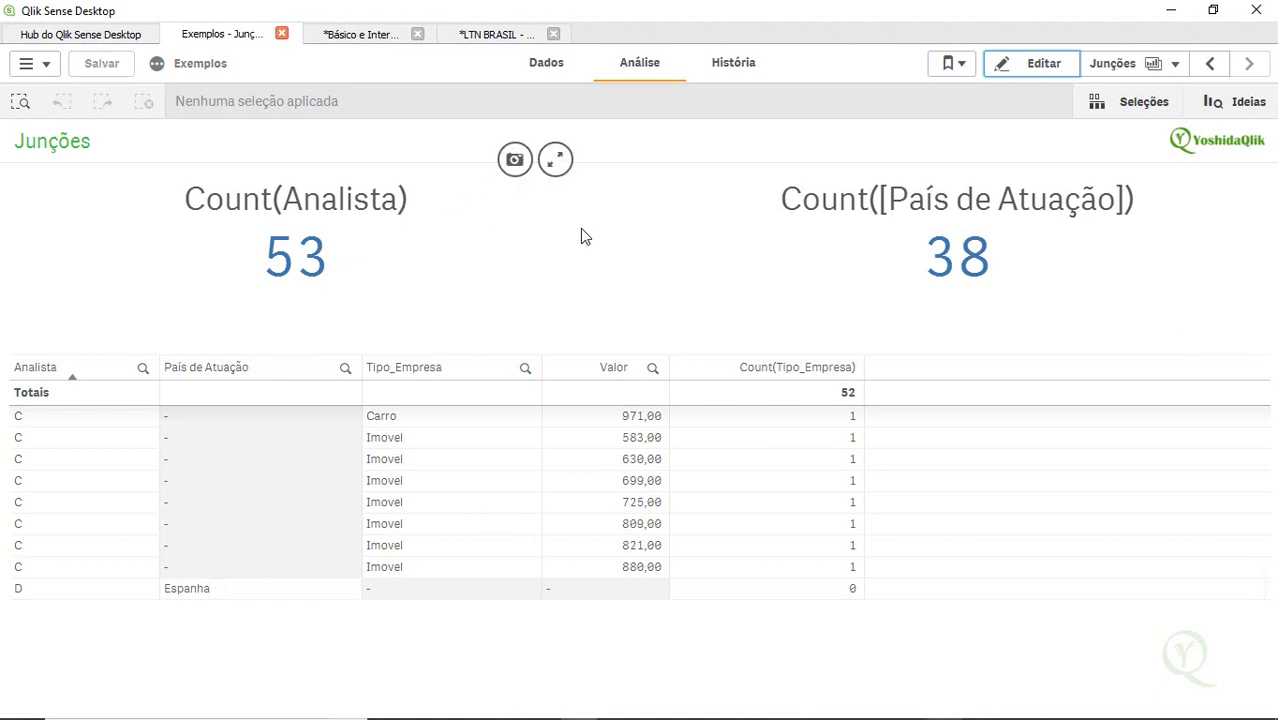
# Change the join prefix in the load script from outer to Inner Join(Dados) and save the app.
pyautogui.click(550, 68)
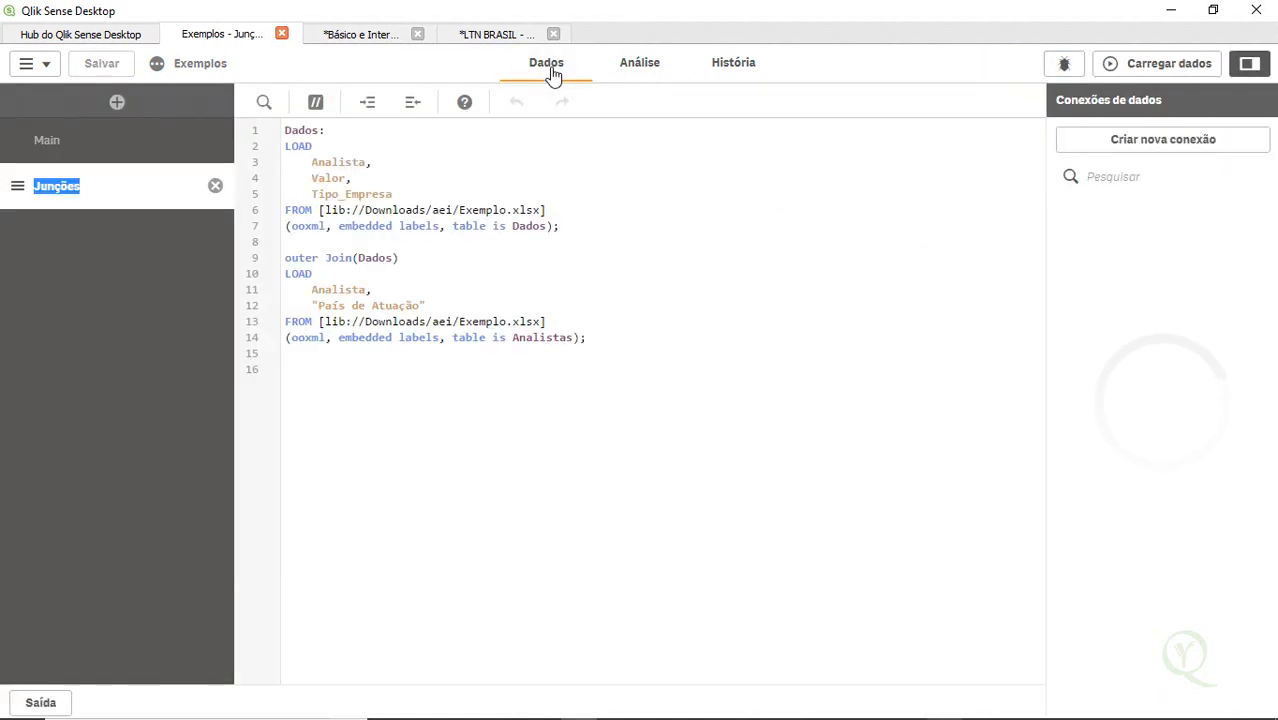
pyautogui.doubleClick(312, 257)
pyautogui.write('Inner')
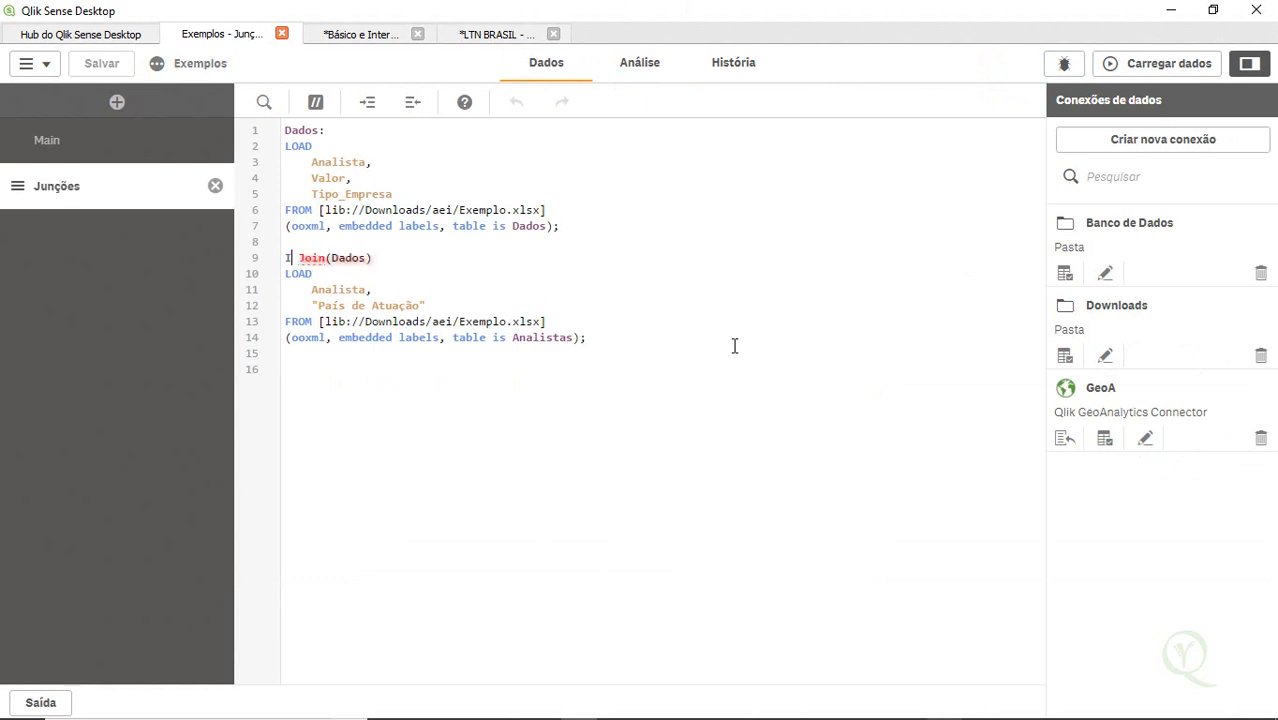
pyautogui.click(686, 226)
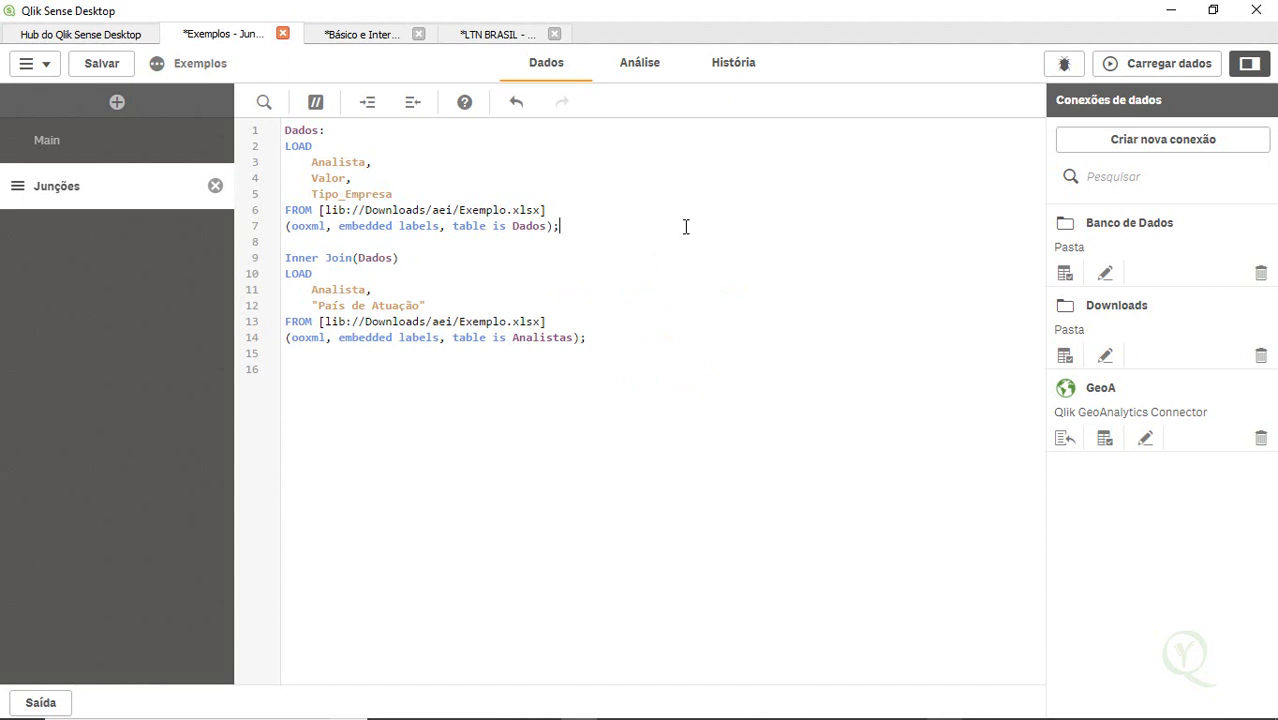
pyautogui.hotkey('ctrl', 's')
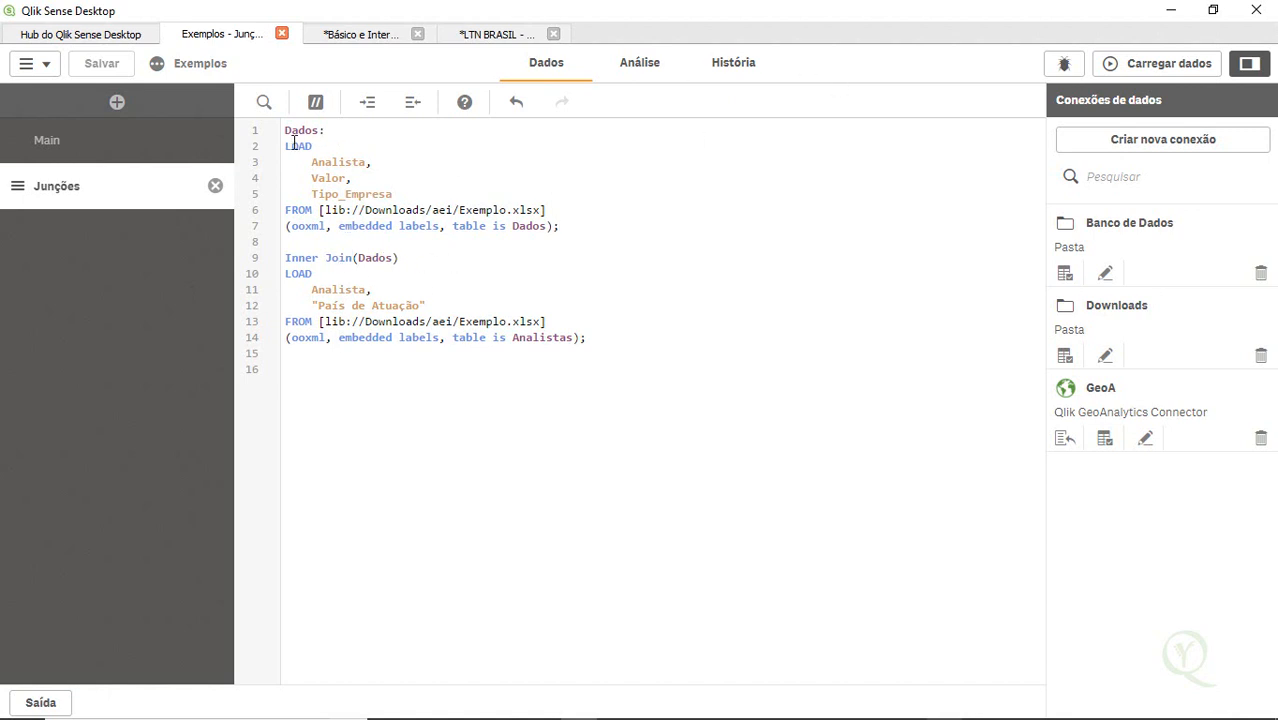
# Reload the data with the Inner Join script and return to the Junções analysis sheet.
pyautogui.click(1129, 70)
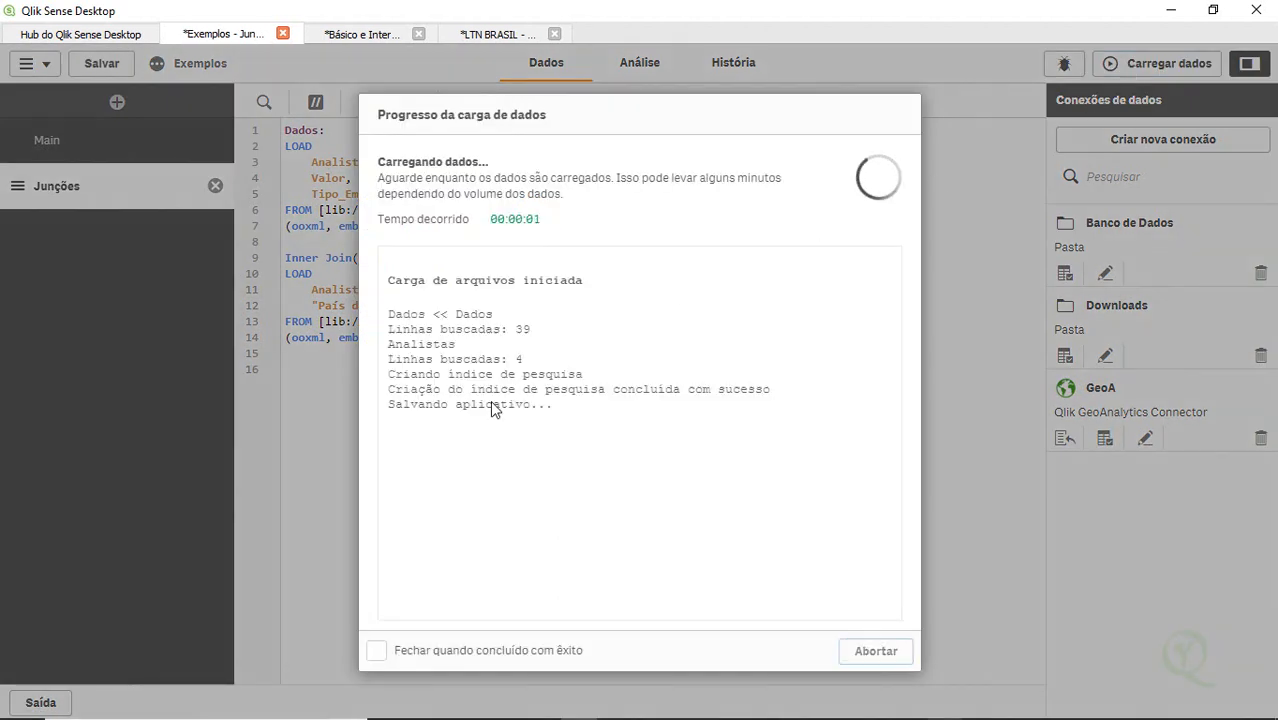
pyautogui.click(880, 652)
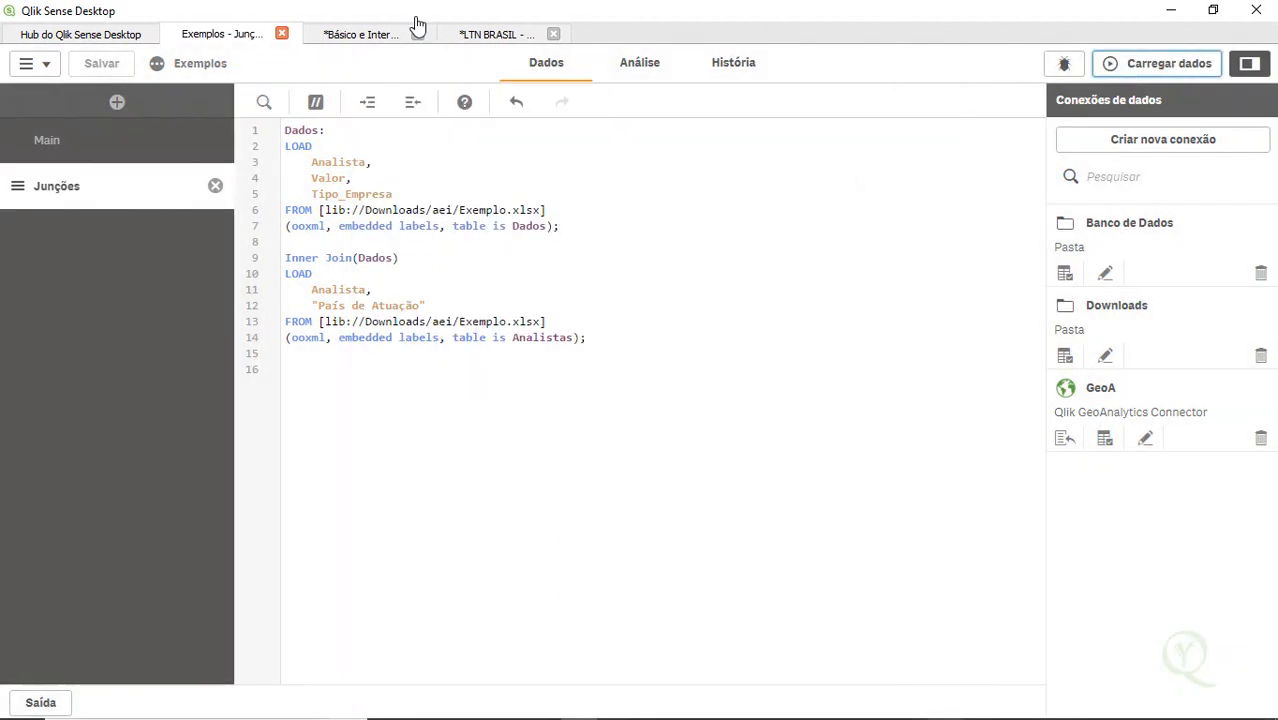
pyautogui.click(372, 40)
pyautogui.click(245, 34)
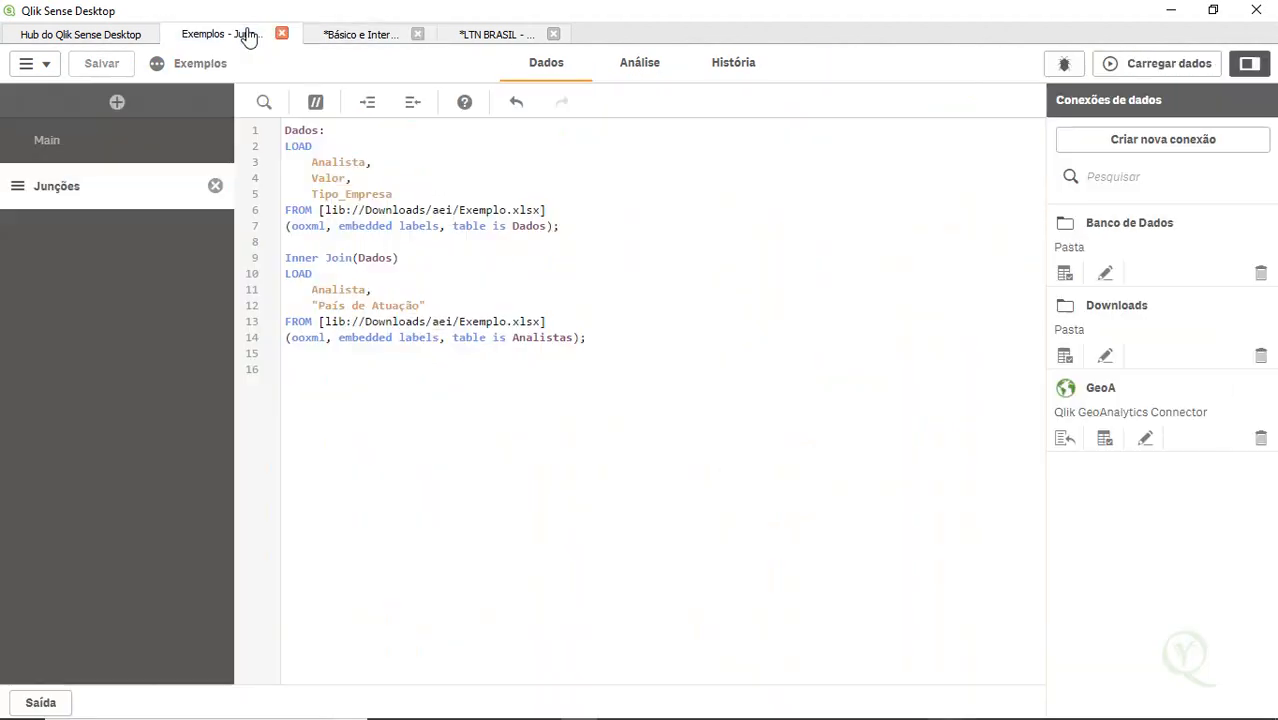
pyautogui.click(645, 76)
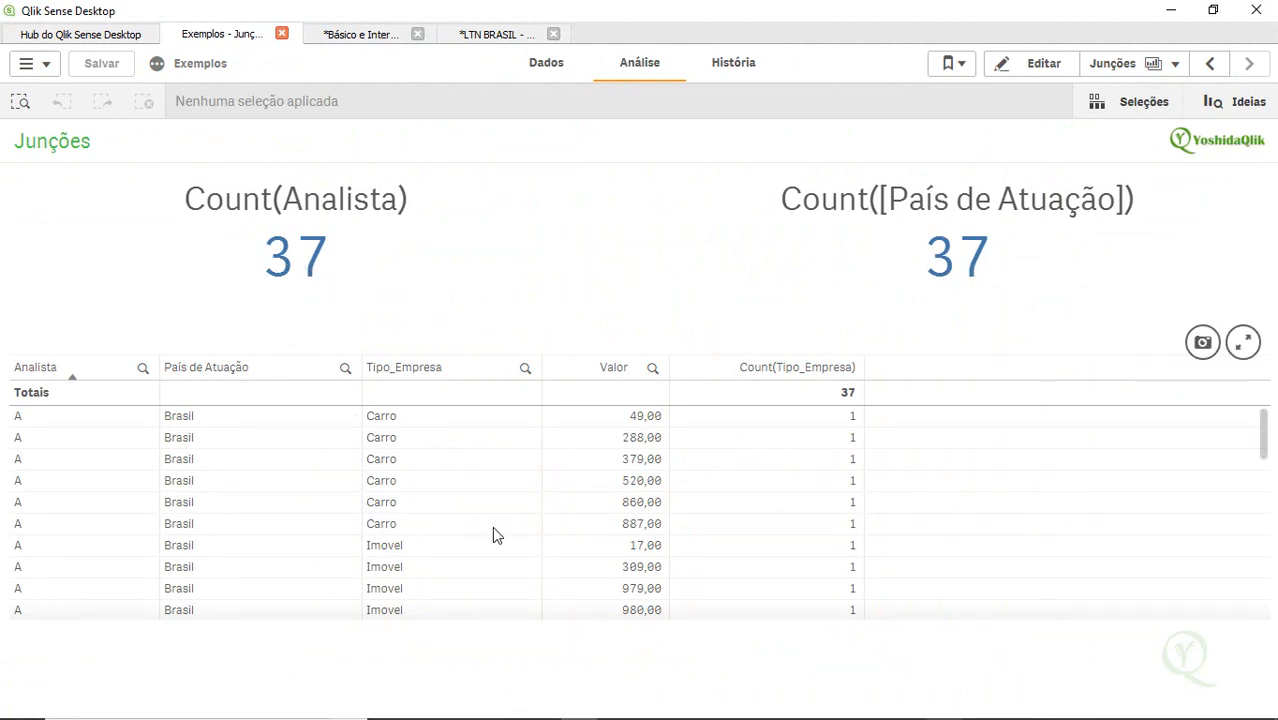
# Examine the Junções table rows and the Analista filter values to see which analysts the inner join keeps.
pyautogui.scroll(-10, 558, 479)
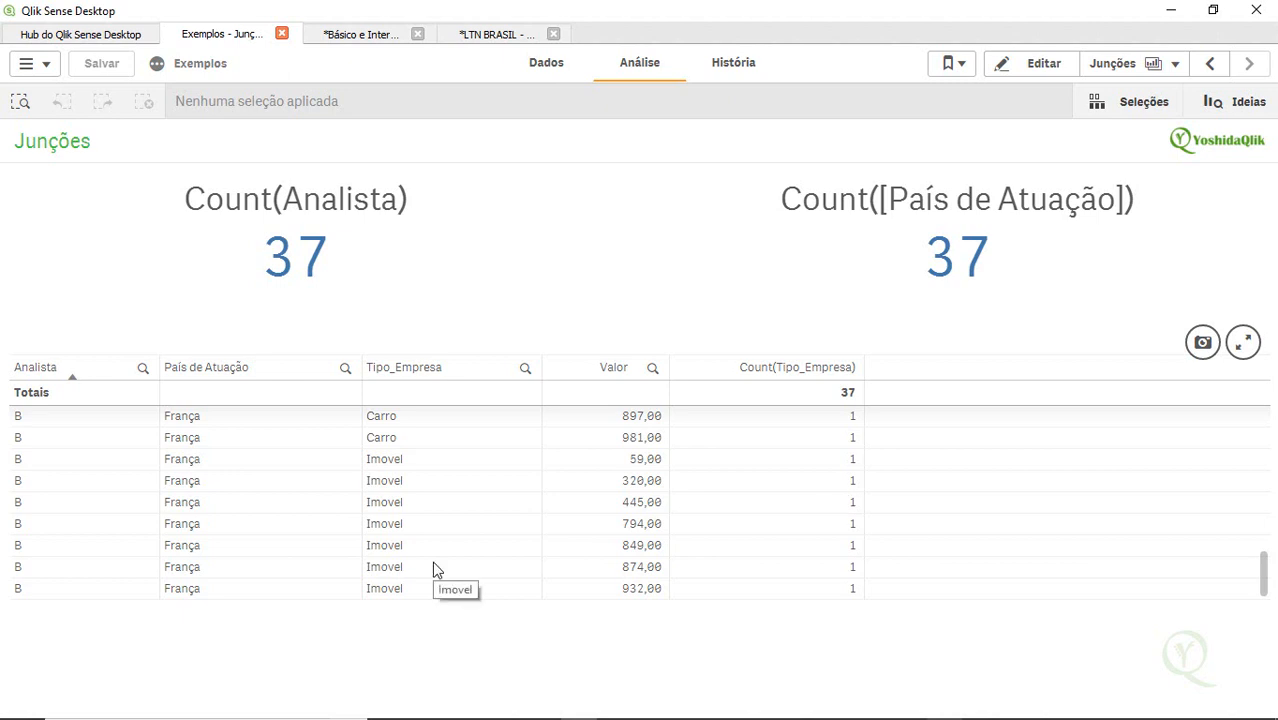
pyautogui.scroll(10, 168, 531)
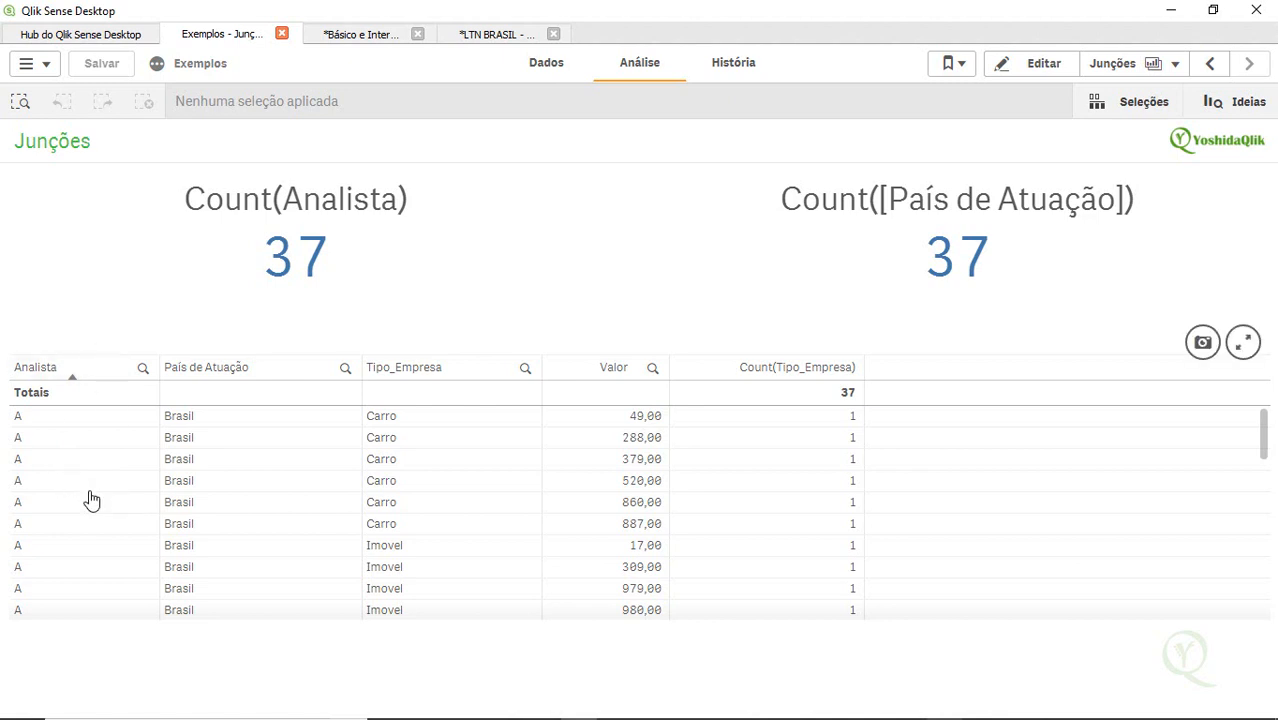
pyautogui.scroll(-5, 91, 501)
pyautogui.scroll(5, 91, 501)
pyautogui.click(143, 368)
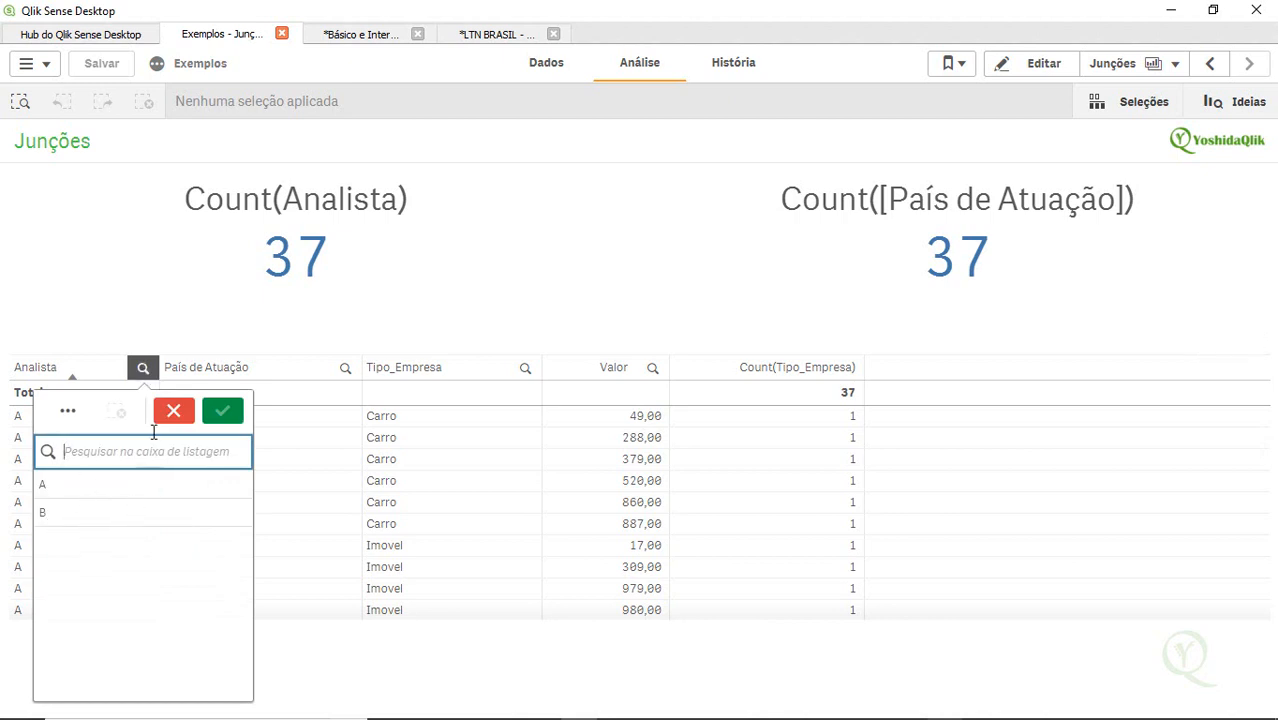
pyautogui.click(175, 416)
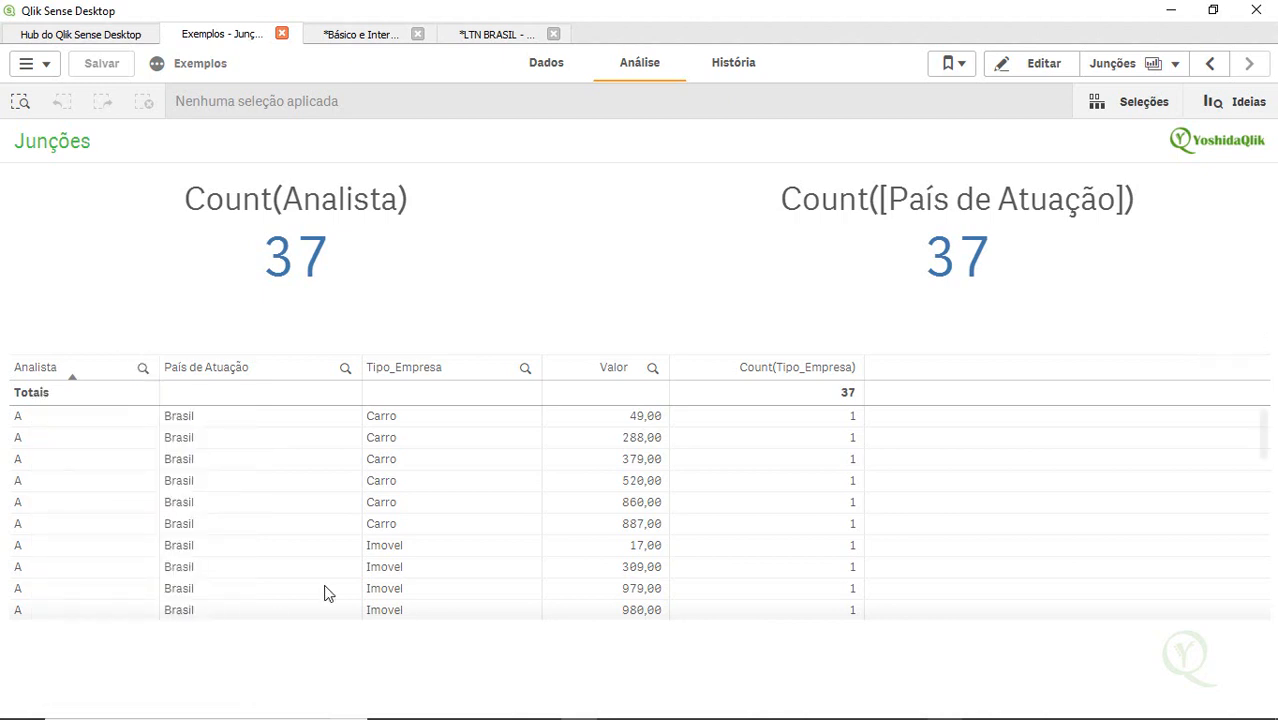
pyautogui.scroll(-10, 296, 524)
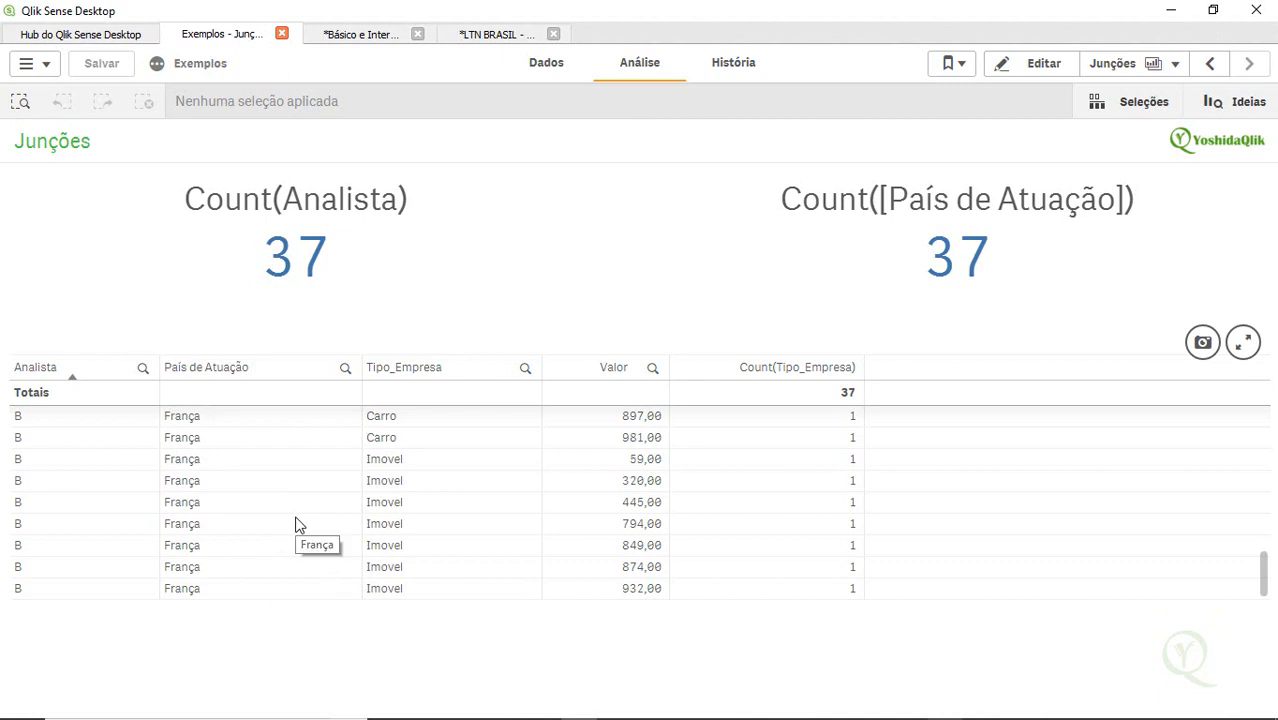
pyautogui.scroll(10, 296, 524)
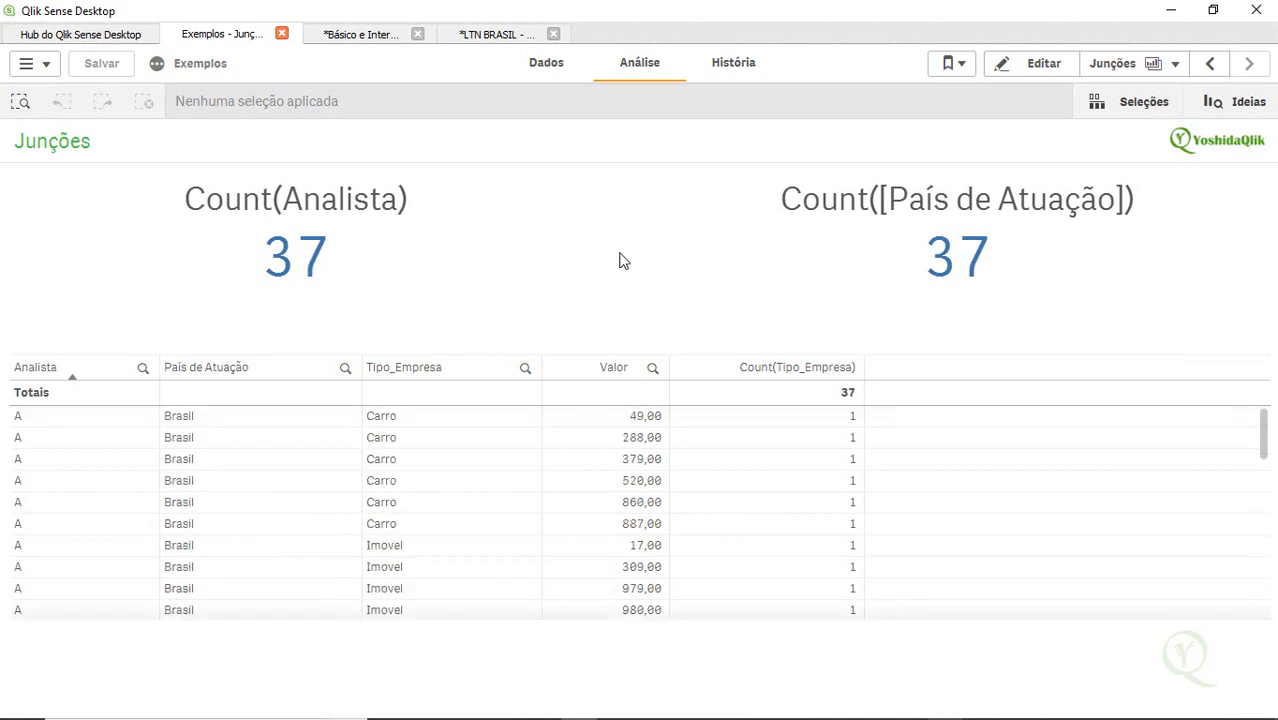
# Change the join prefix of the Analistas load in the script from Inner to Left Join(Dados).
pyautogui.click(558, 78)
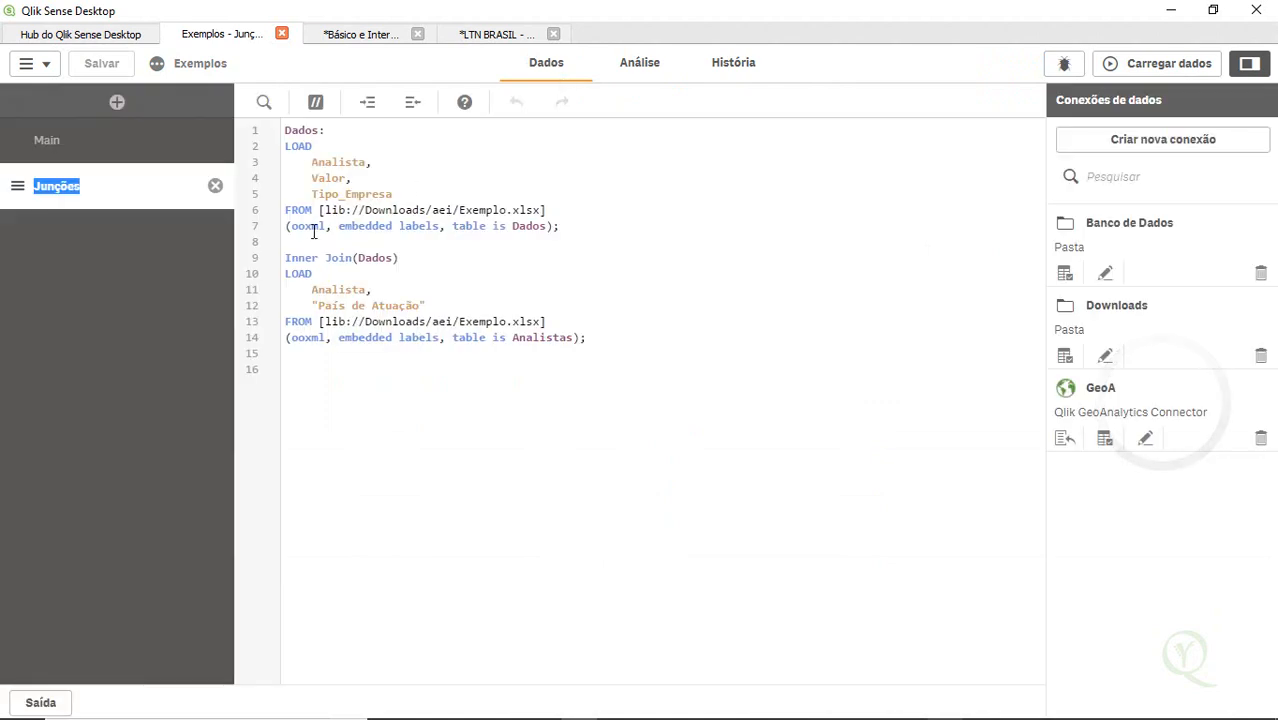
pyautogui.doubleClick(301, 257)
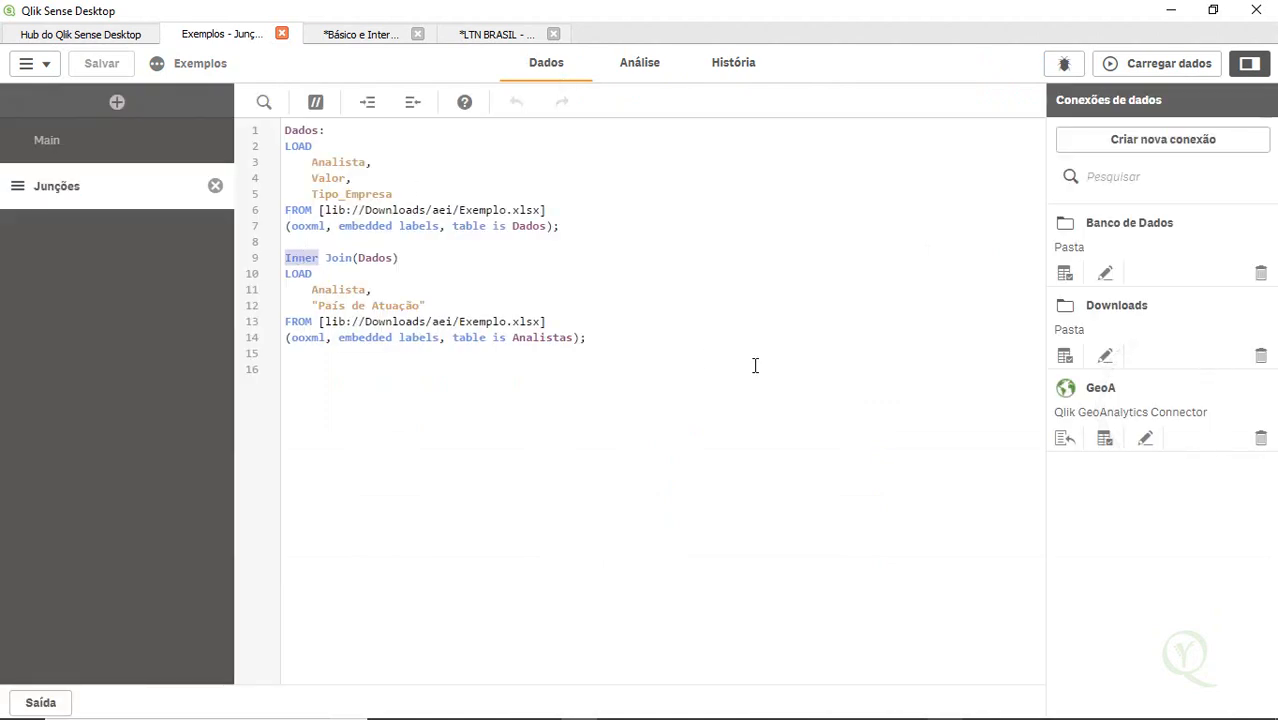
pyautogui.write('Left')
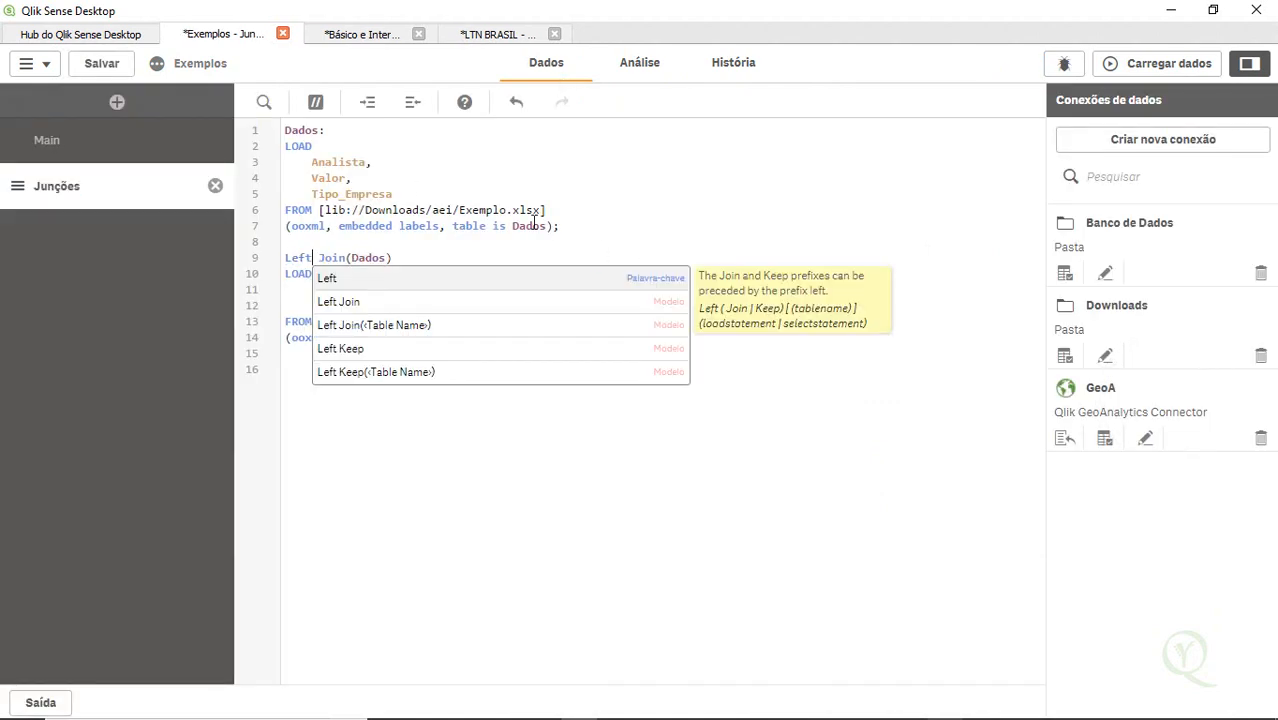
pyautogui.click(533, 225)
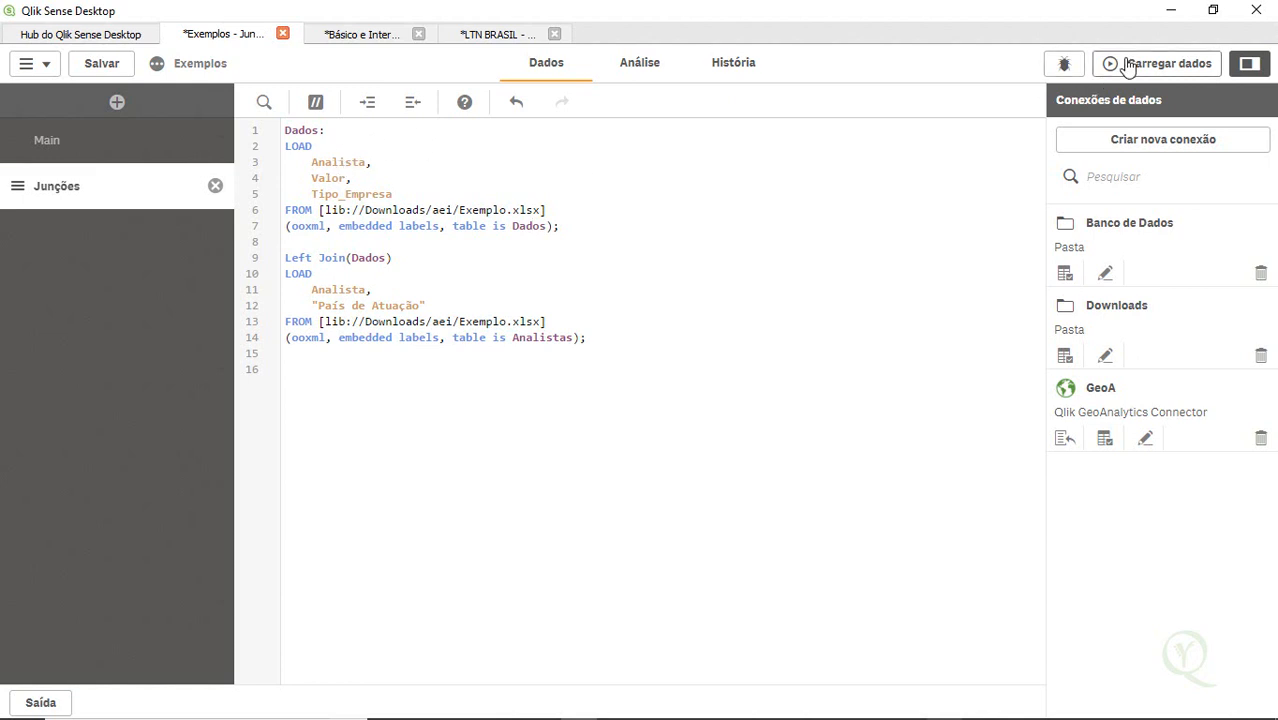
# Reload the data with the Left Join script and open the Junções analysis sheet.
pyautogui.click(1127, 63)
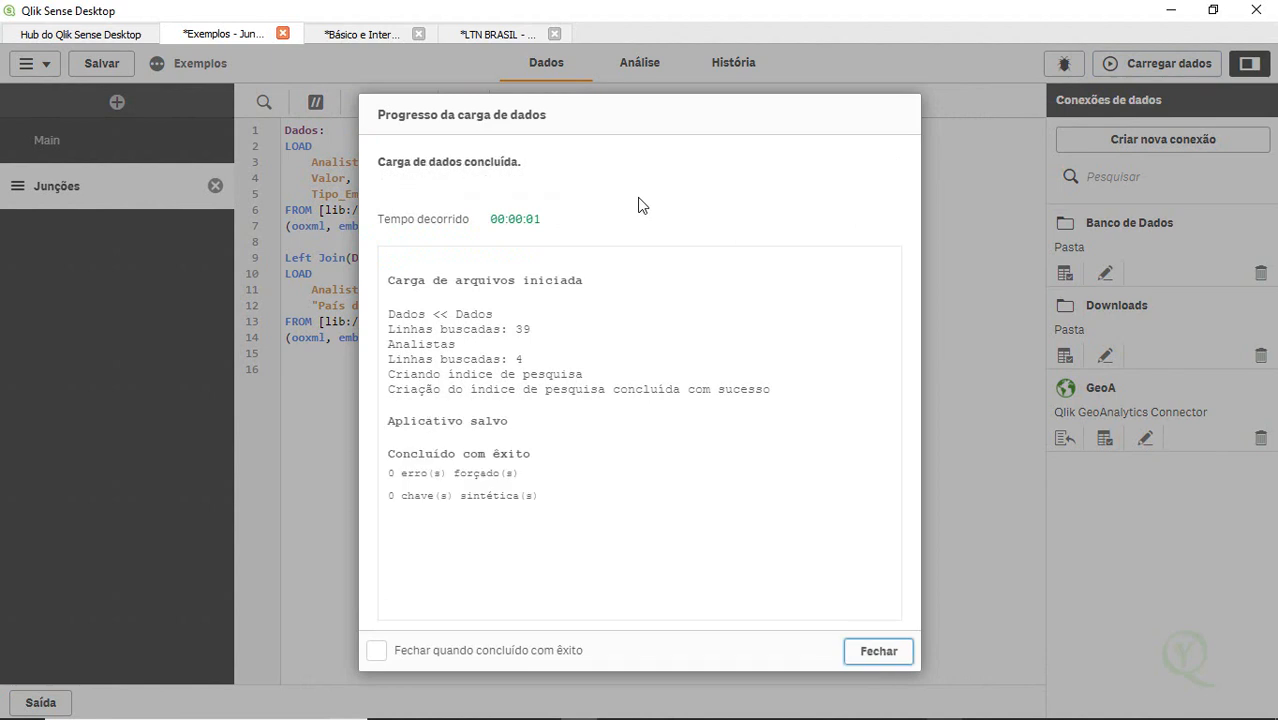
pyautogui.click(877, 651)
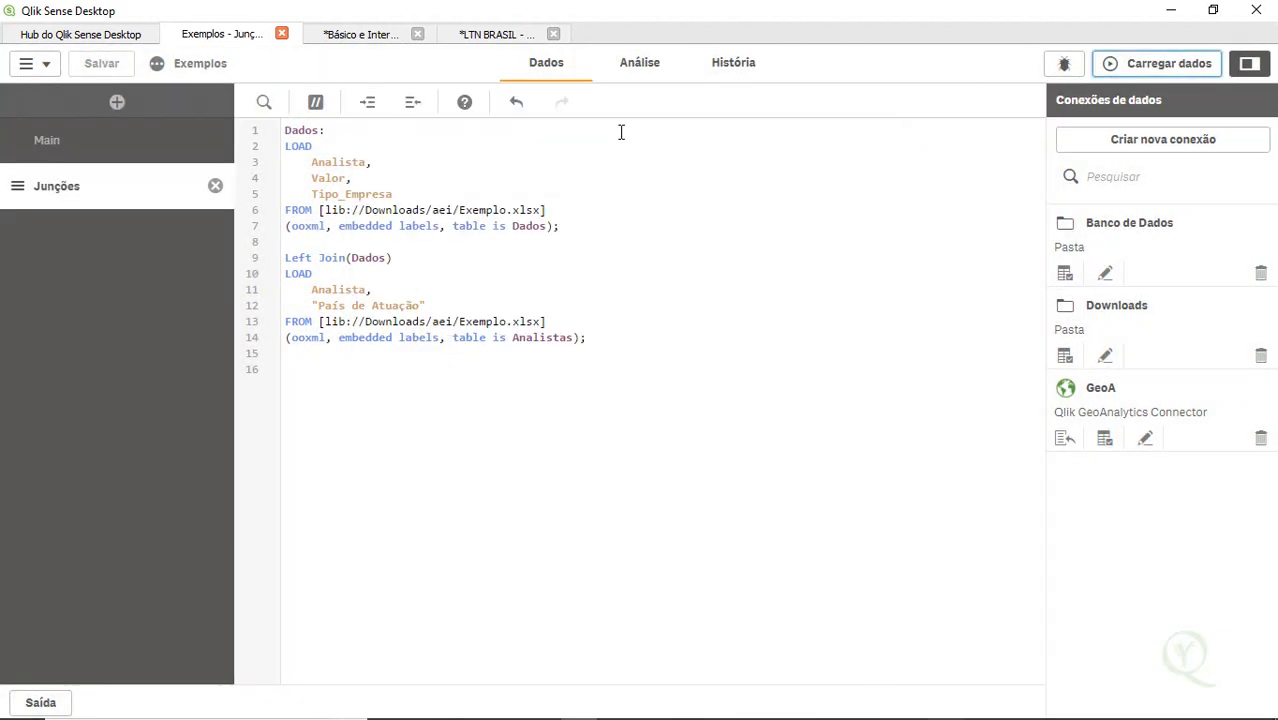
pyautogui.click(643, 62)
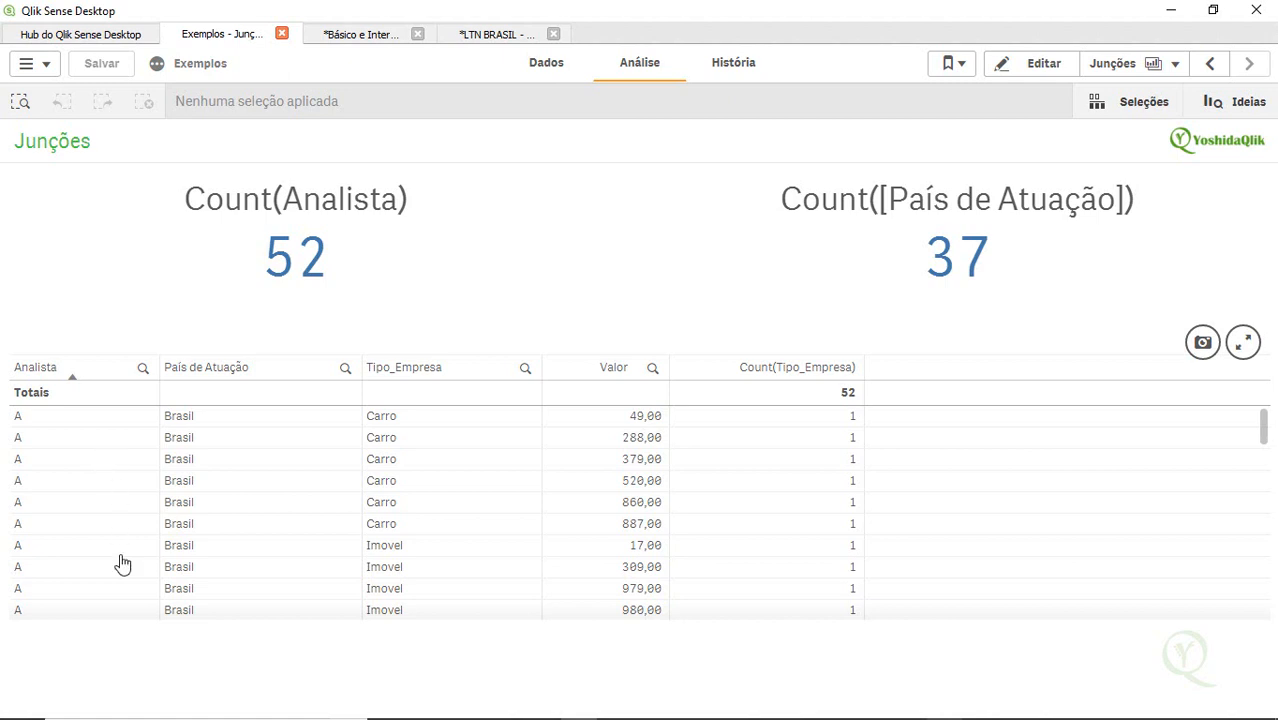
# Examine the País de Atuação values per analyst and the Analista filter list in the left-joined table.
pyautogui.scroll(-10, 122, 565)
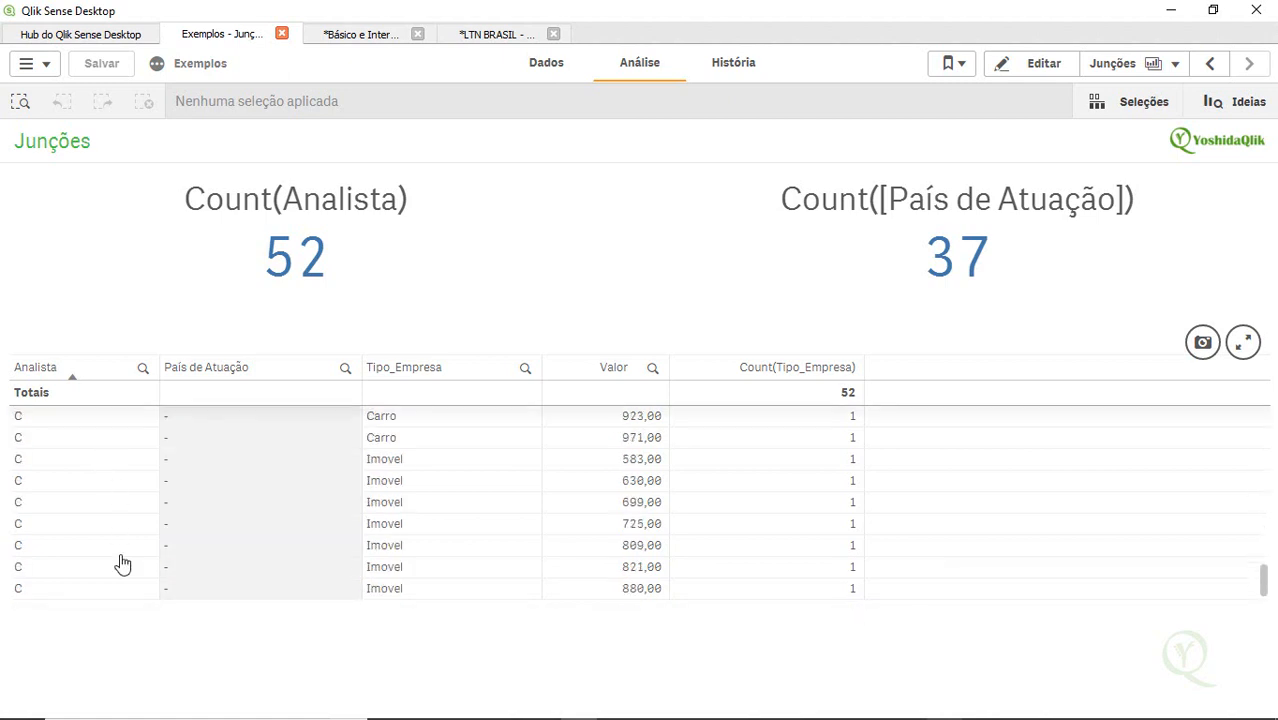
pyautogui.scroll(5, 122, 565)
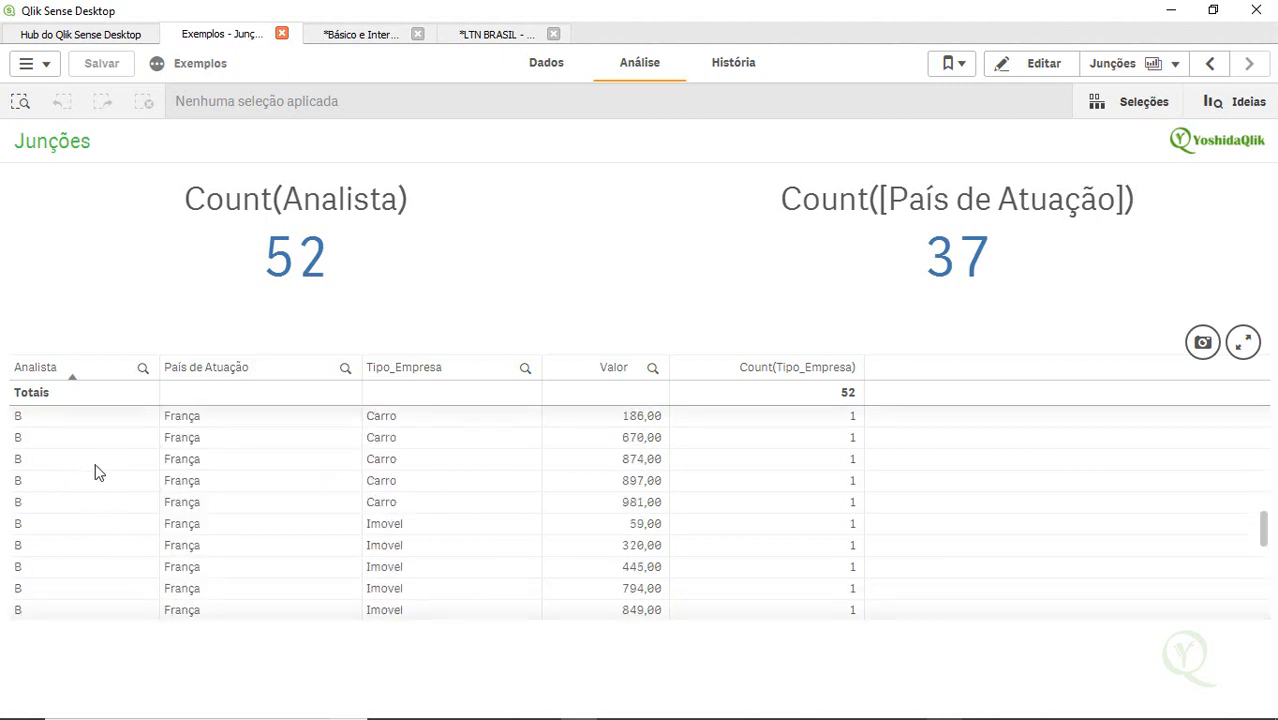
pyautogui.scroll(2, 249, 486)
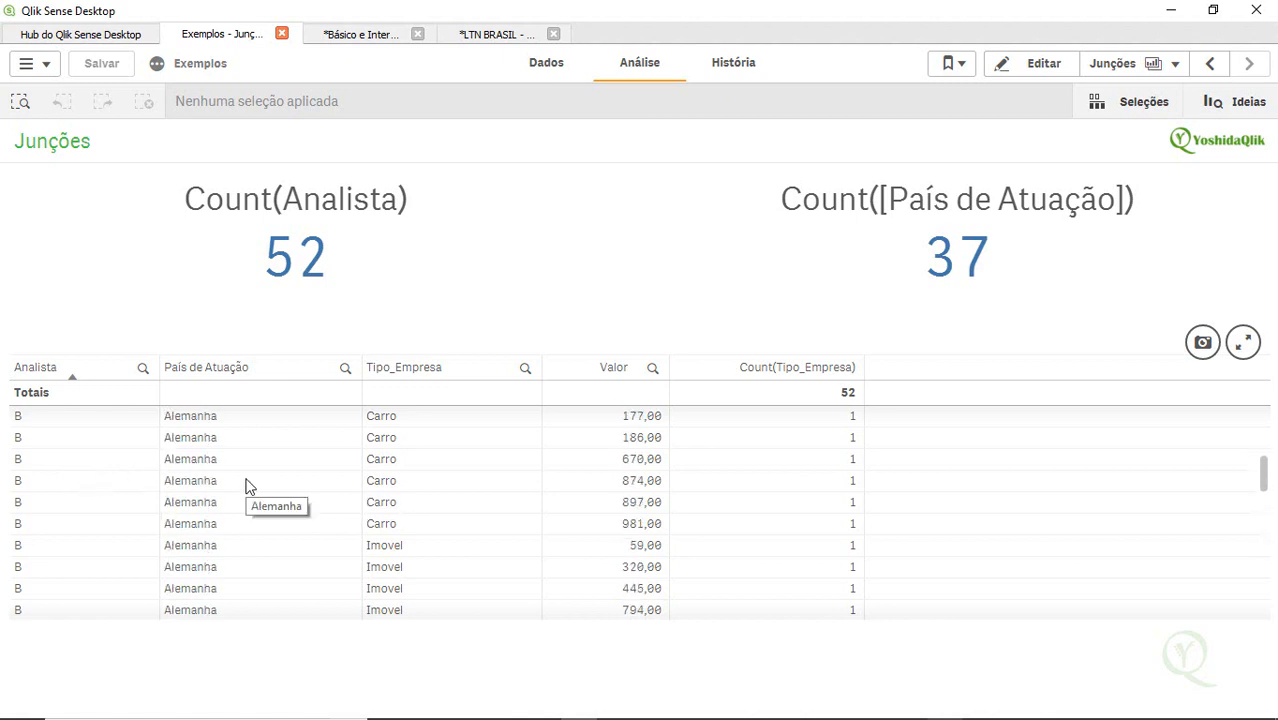
pyautogui.scroll(-5, 249, 486)
pyautogui.scroll(2, 249, 486)
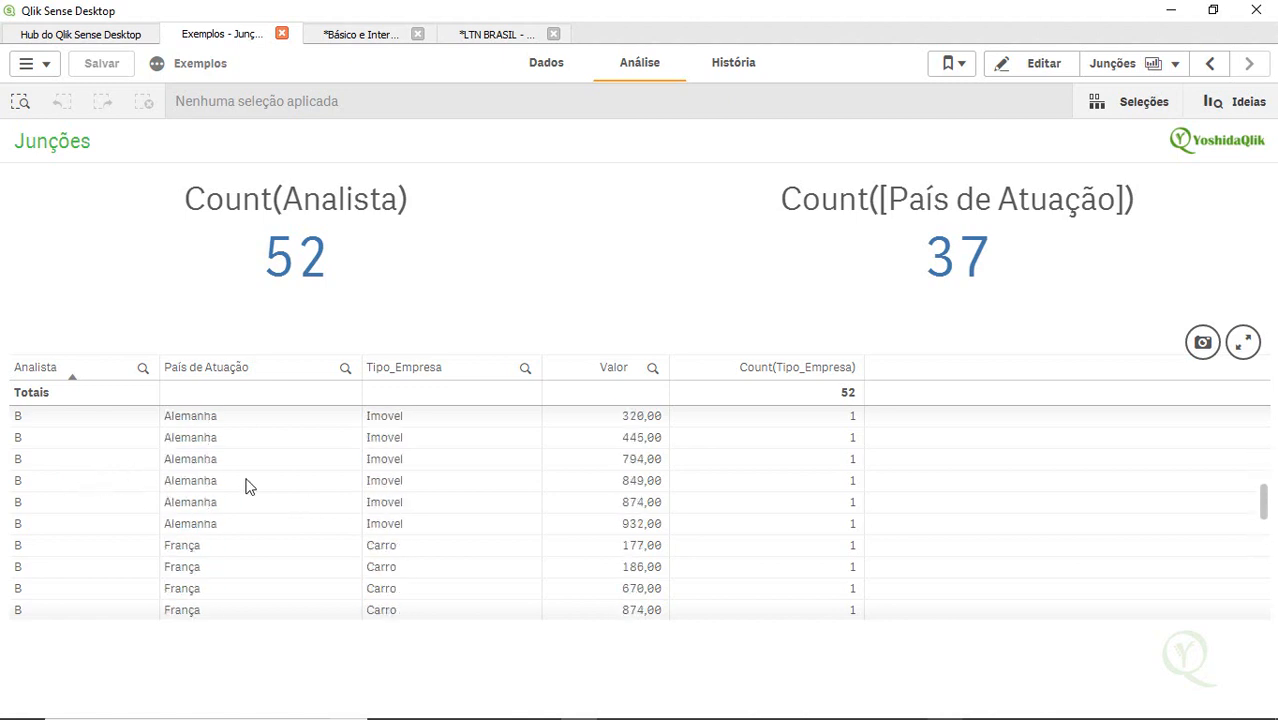
pyautogui.click(141, 370)
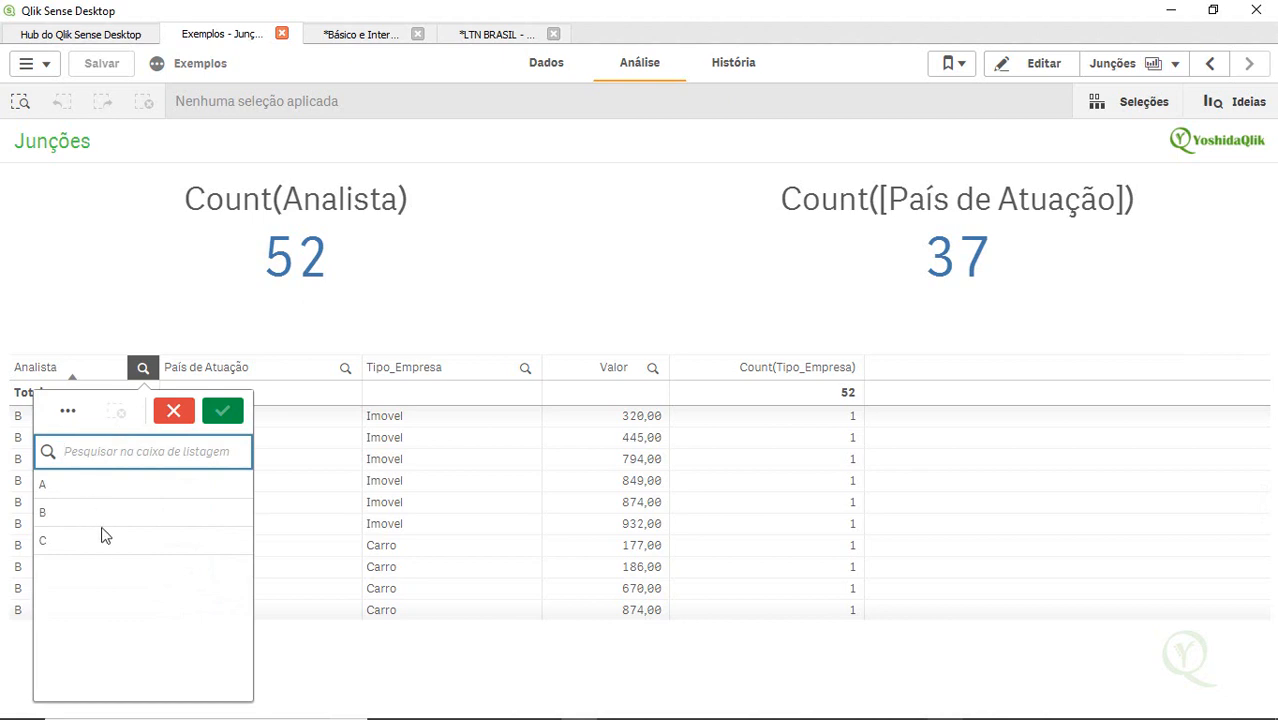
pyautogui.click(181, 301)
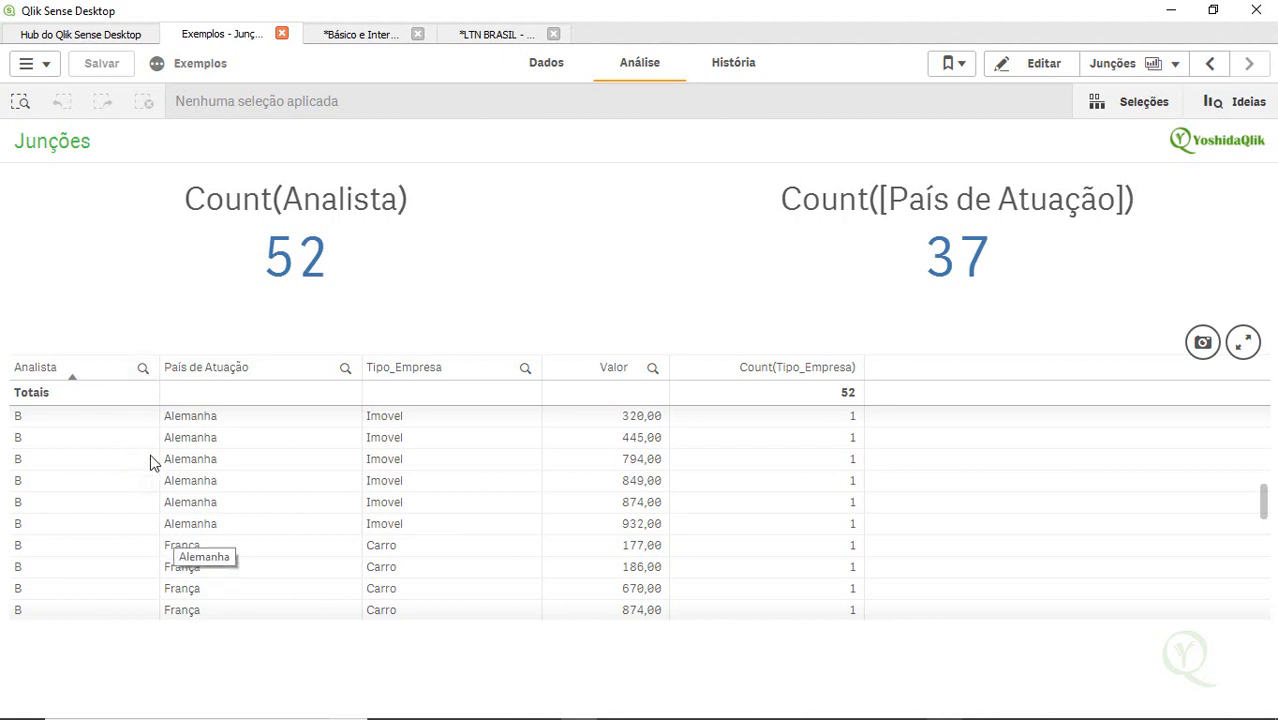
pyautogui.click(143, 369)
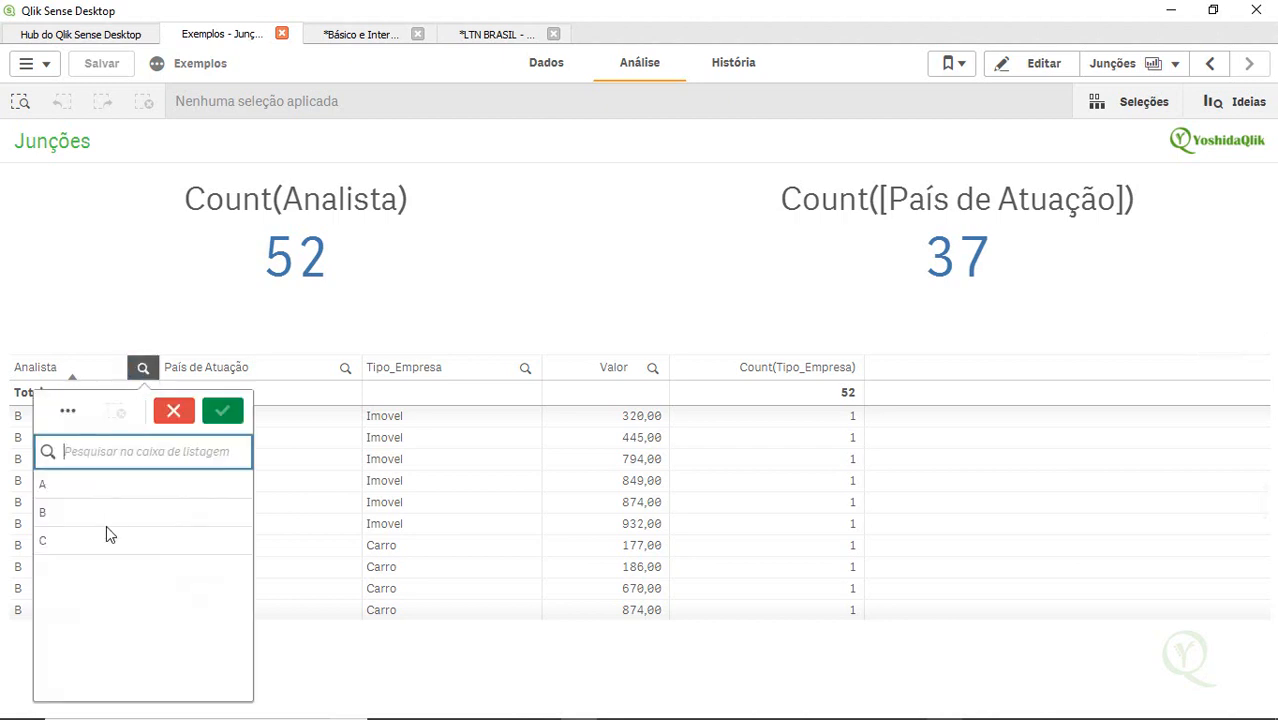
pyautogui.click(490, 318)
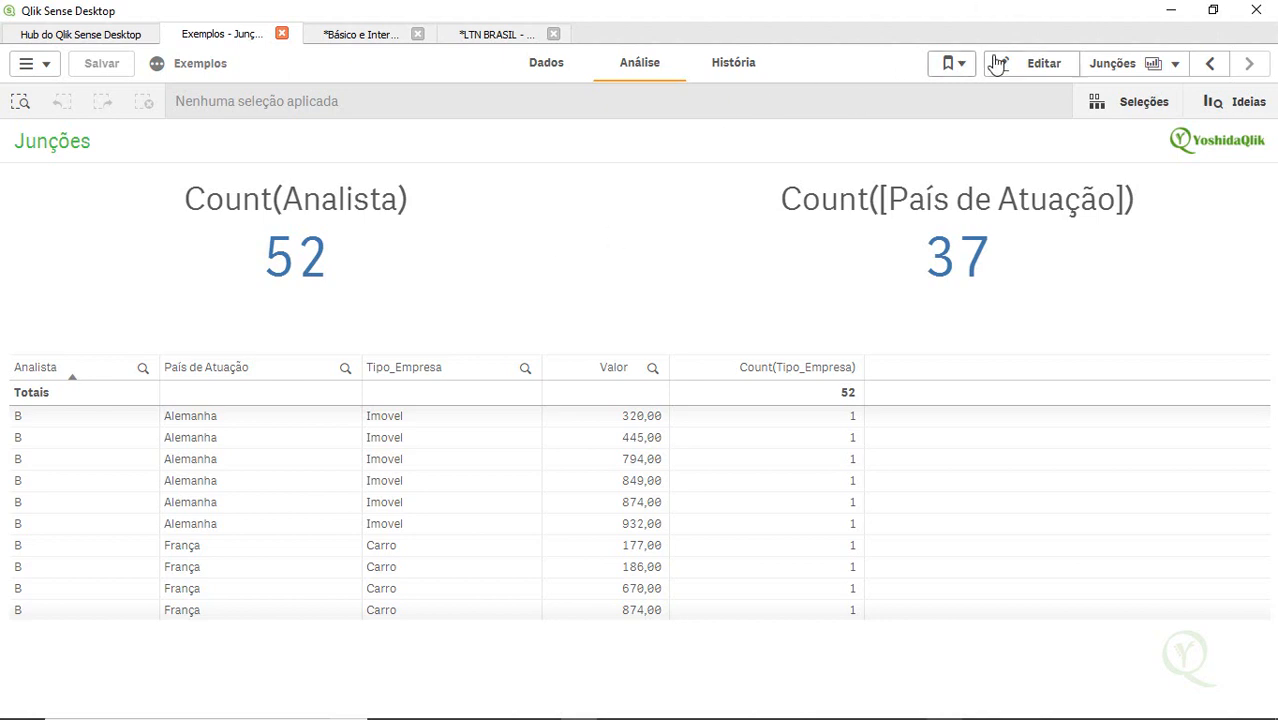
# Change the join prefix of the Analistas load in the script to Right Join(Dados) and save the app.
pyautogui.click(546, 66)
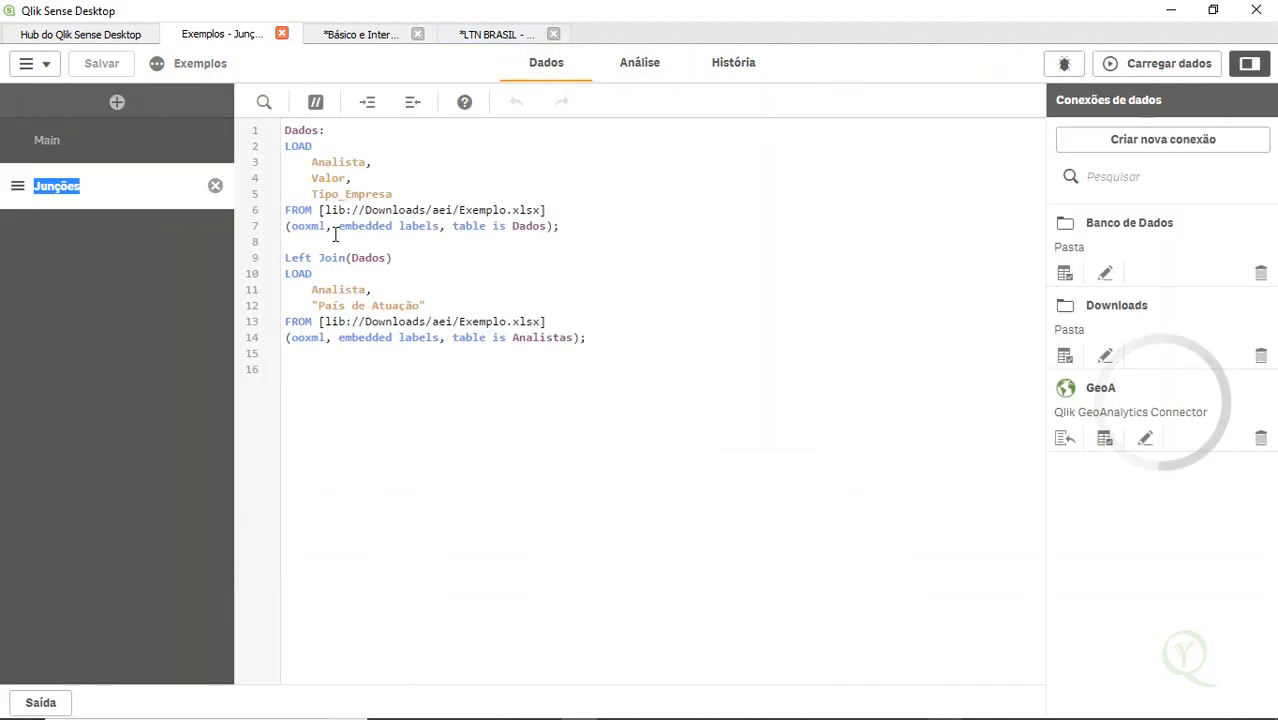
pyautogui.doubleClick(306, 260)
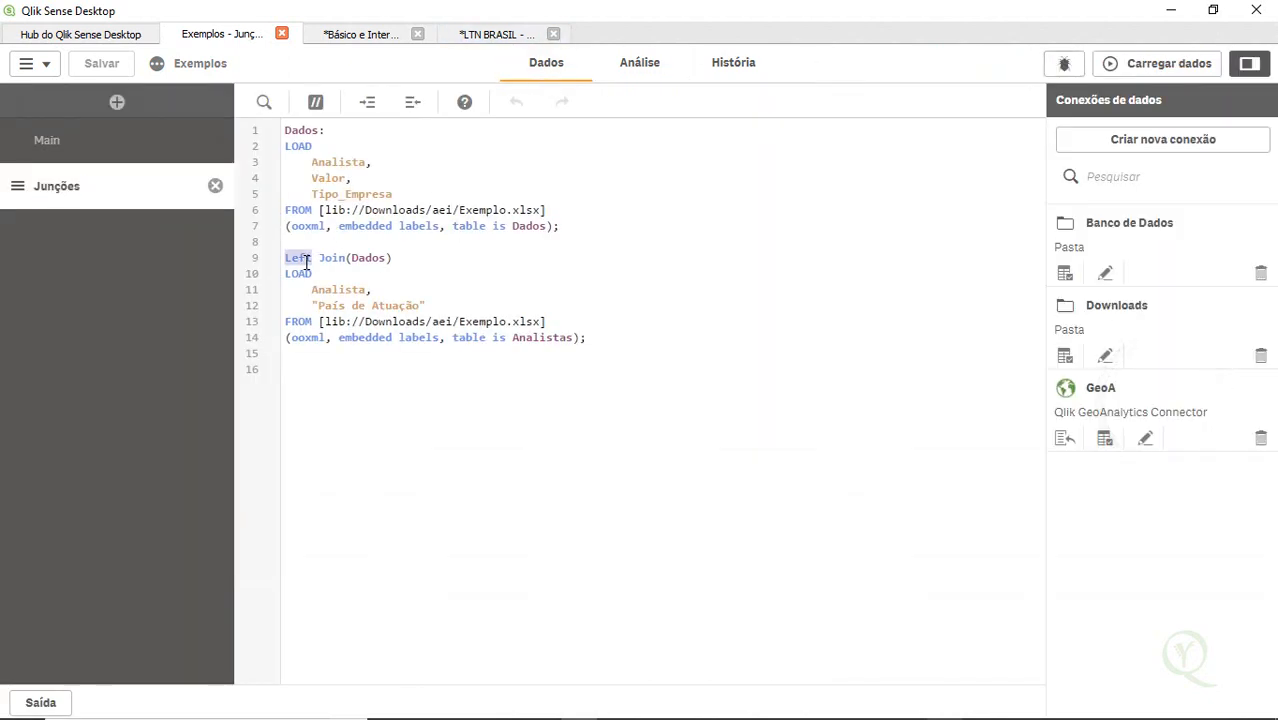
pyautogui.write('Right')
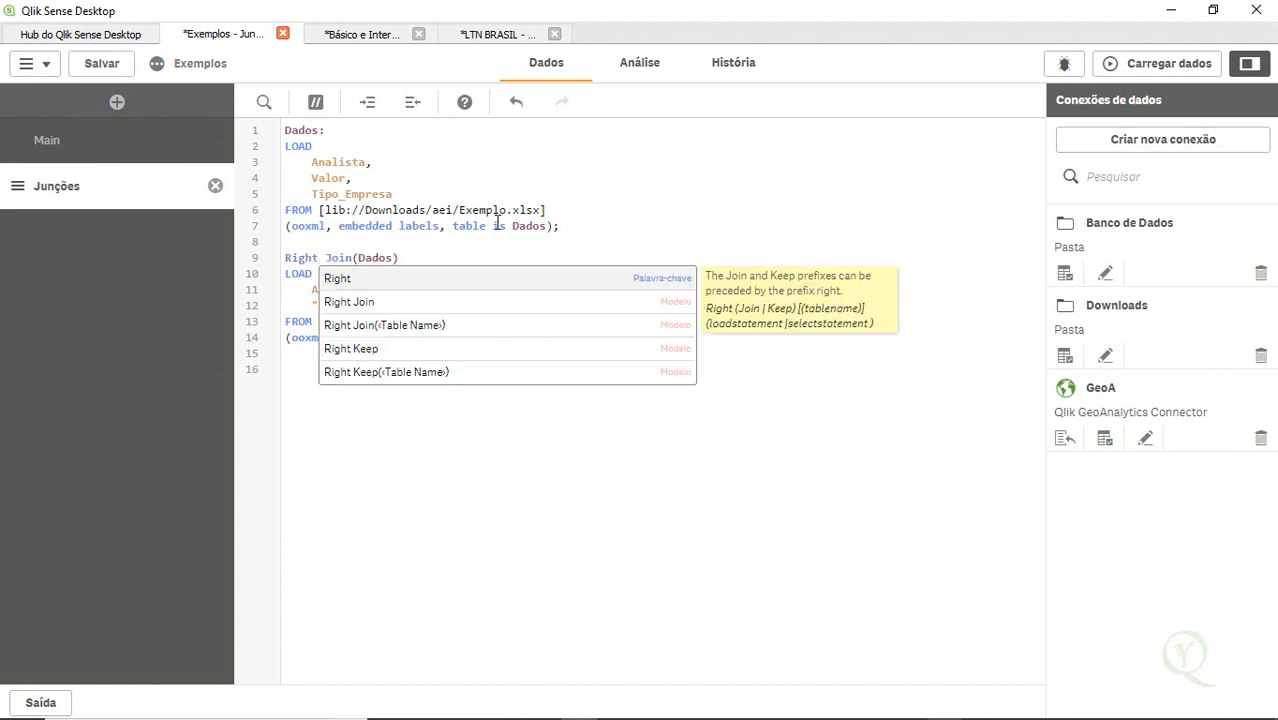
pyautogui.press('Escape')
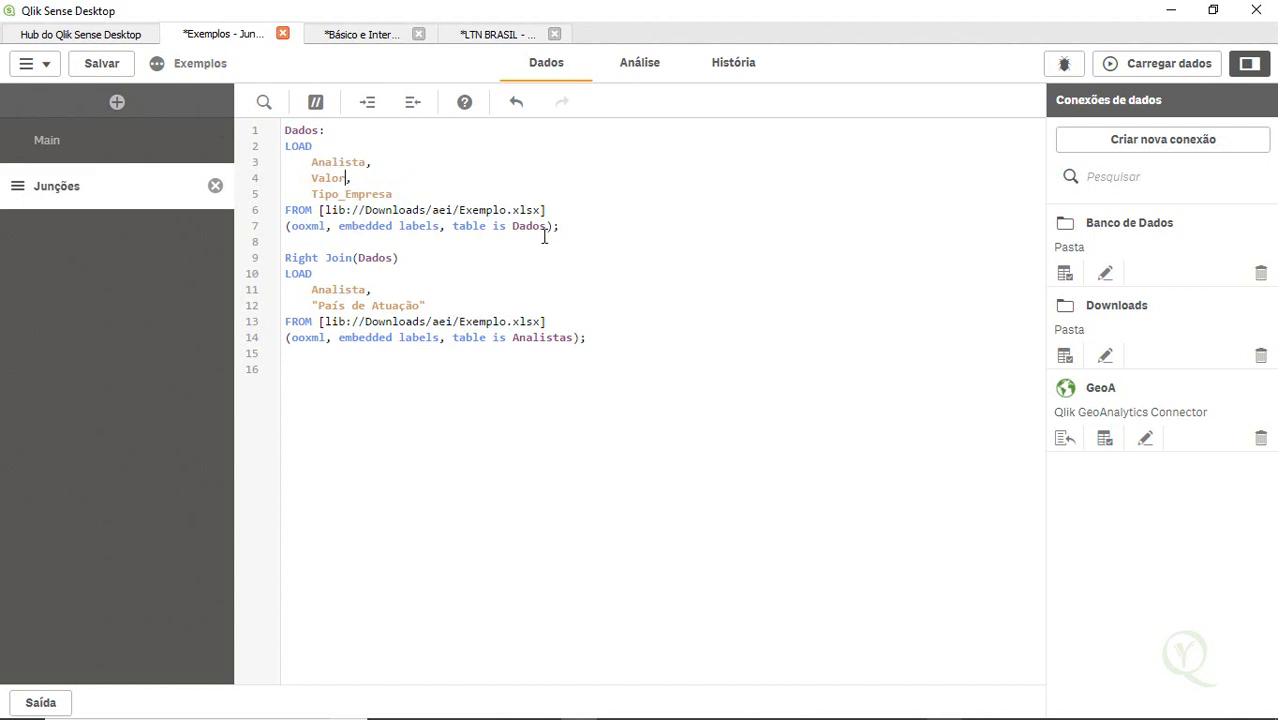
pyautogui.hotkey('ctrl', 's')
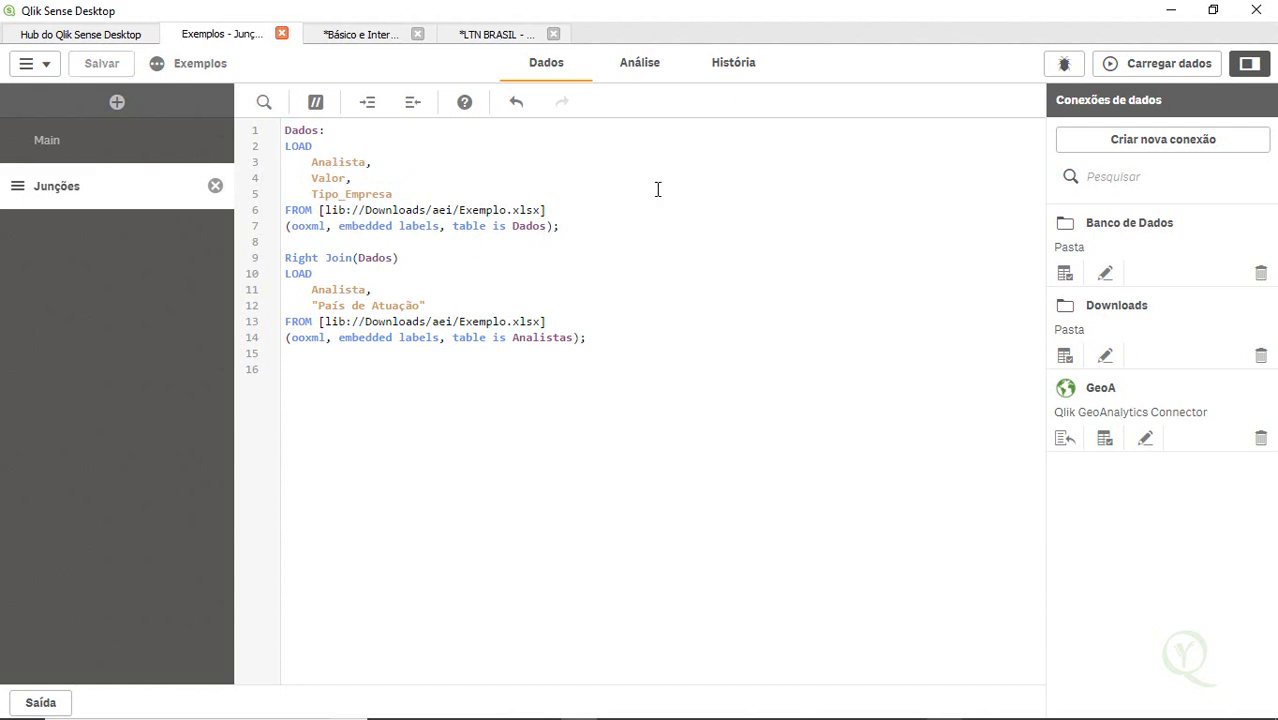
# Switch to Exemplo.xlsx in Excel and review the Analista entries in column A of the Analistas sheet.
pyautogui.hotkey('alt', 'Tab')
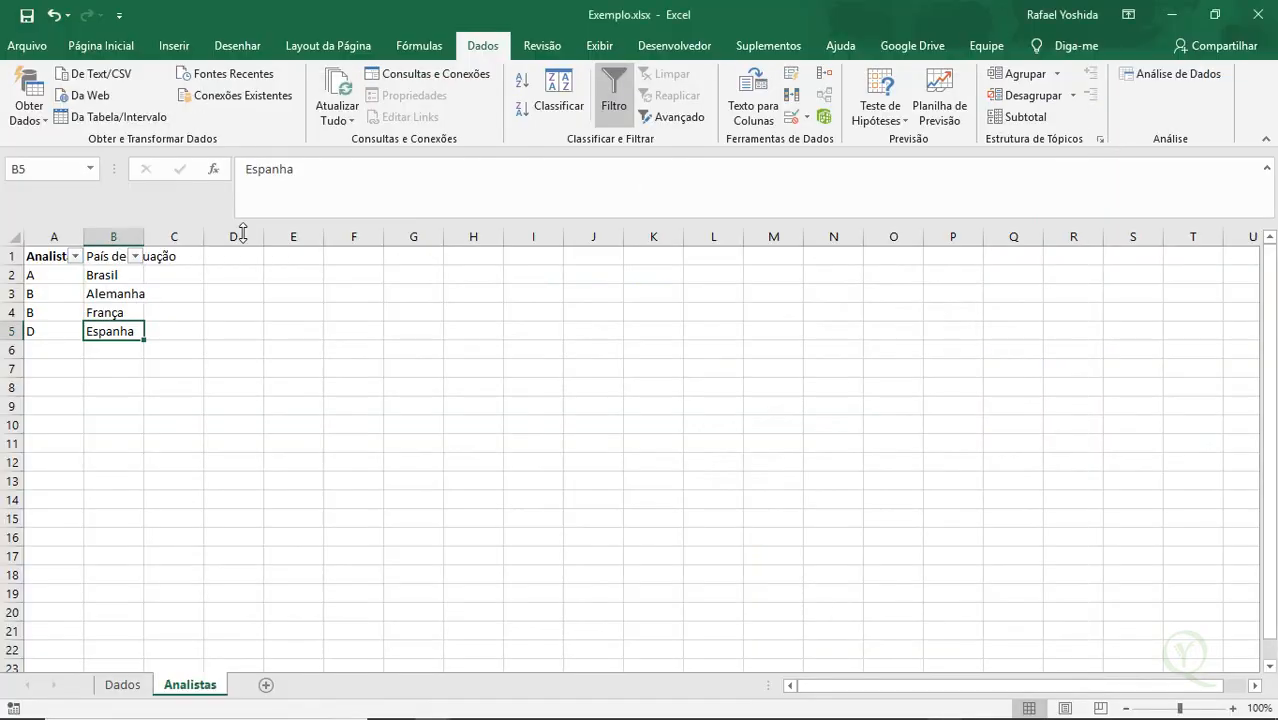
pyautogui.press('Left')
pyautogui.press('Up')
pyautogui.press('Up')
pyautogui.press('Up')
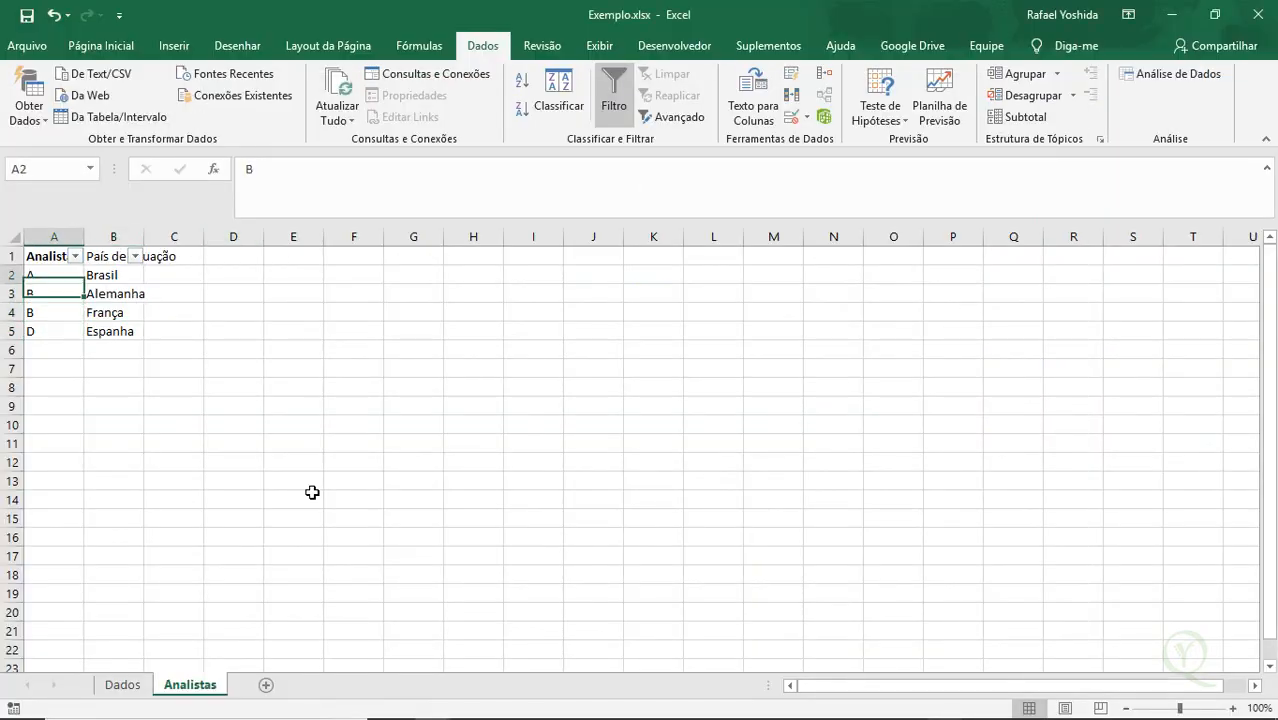
pyautogui.press('Down')
pyautogui.press('Down')
pyautogui.press('Down')
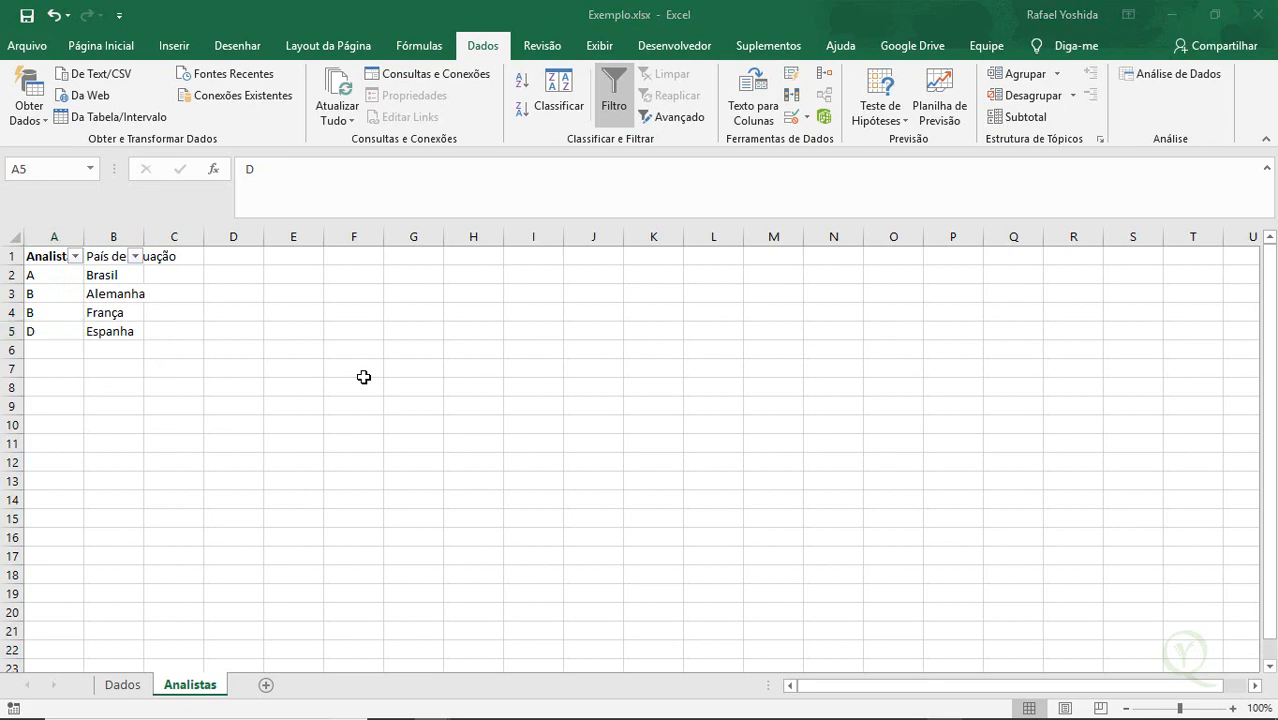
# Switch to Qlik Sense Desktop, reload the data with the Right Join script, and open the Junções analysis sheet.
pyautogui.hotkey('alt', 'Tab')
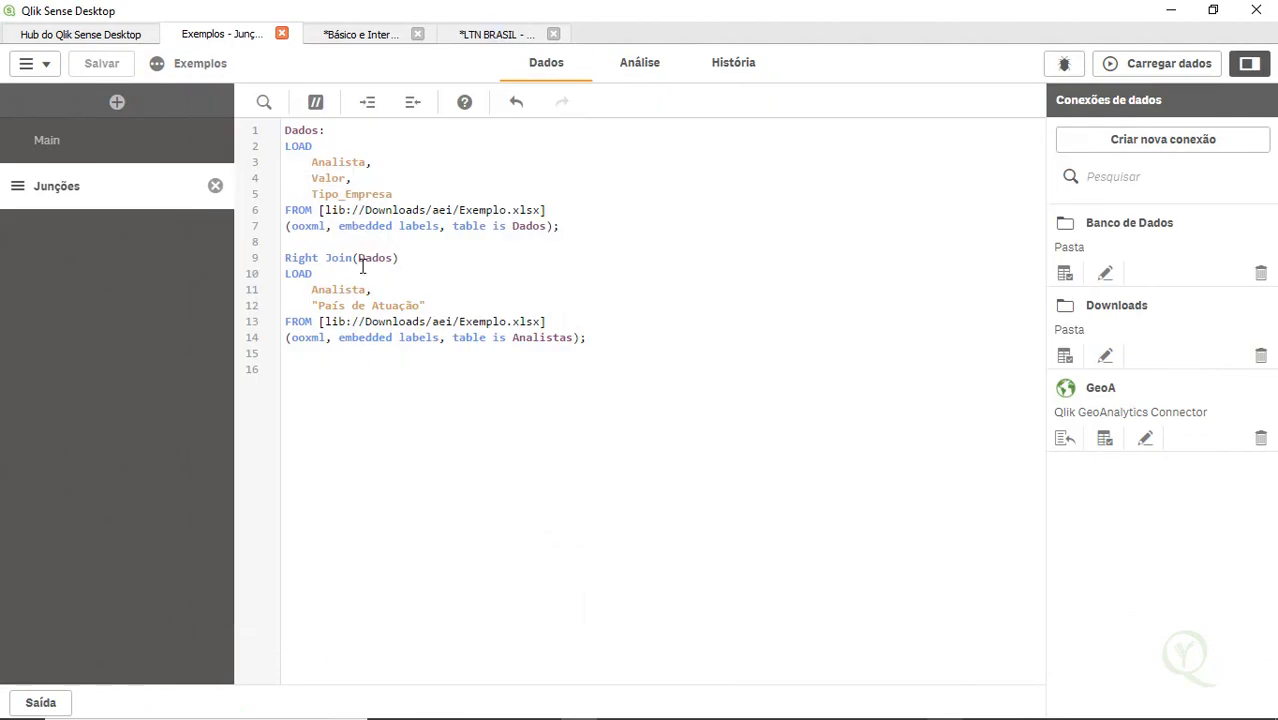
pyautogui.click(1150, 64)
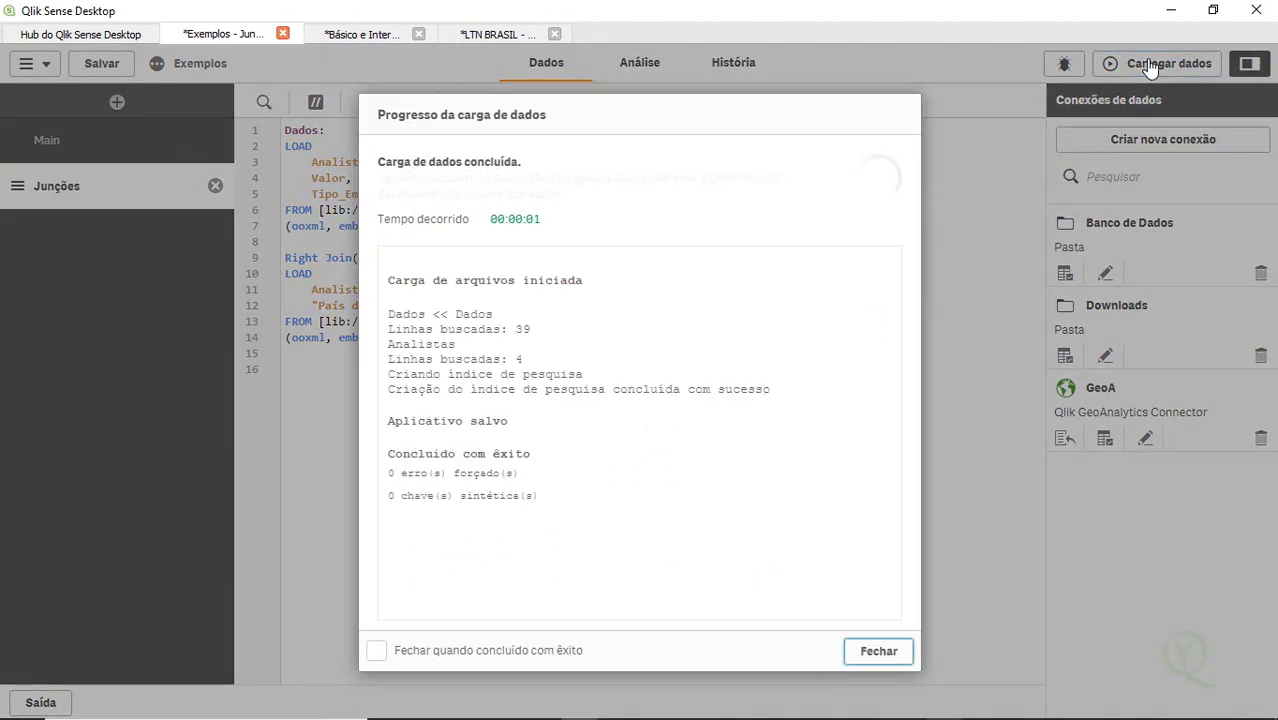
pyautogui.click(880, 650)
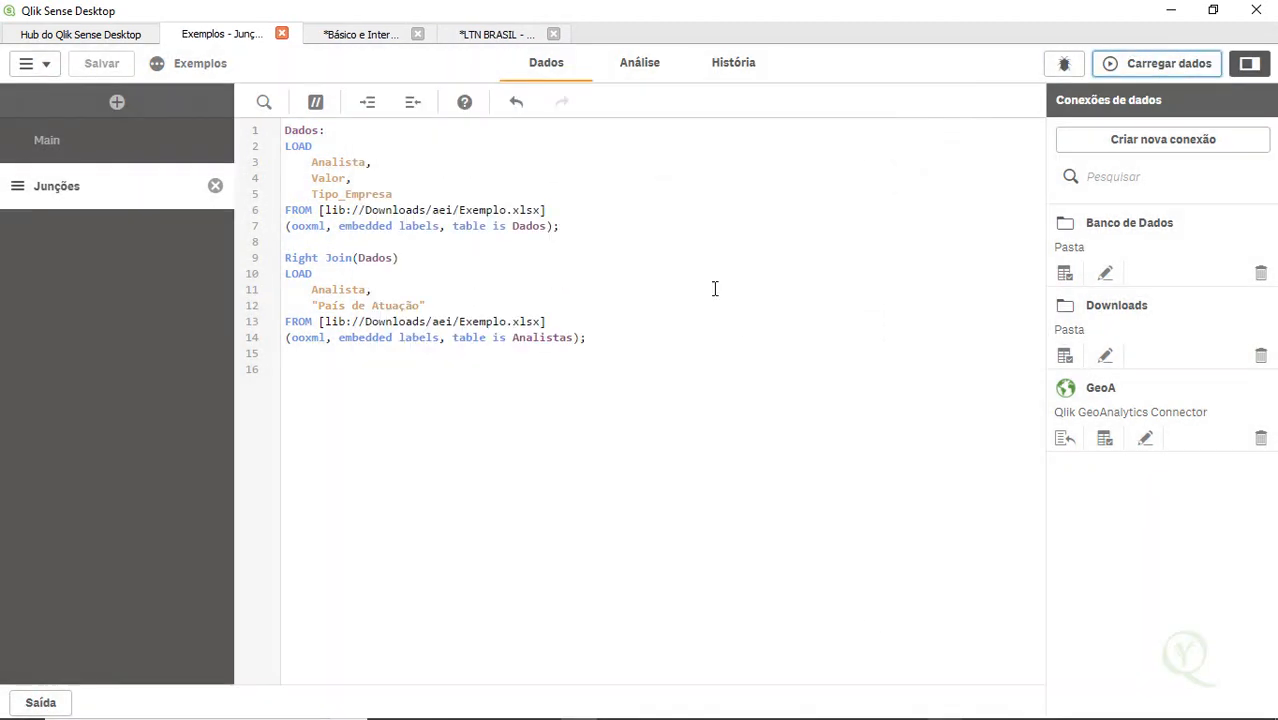
pyautogui.click(641, 64)
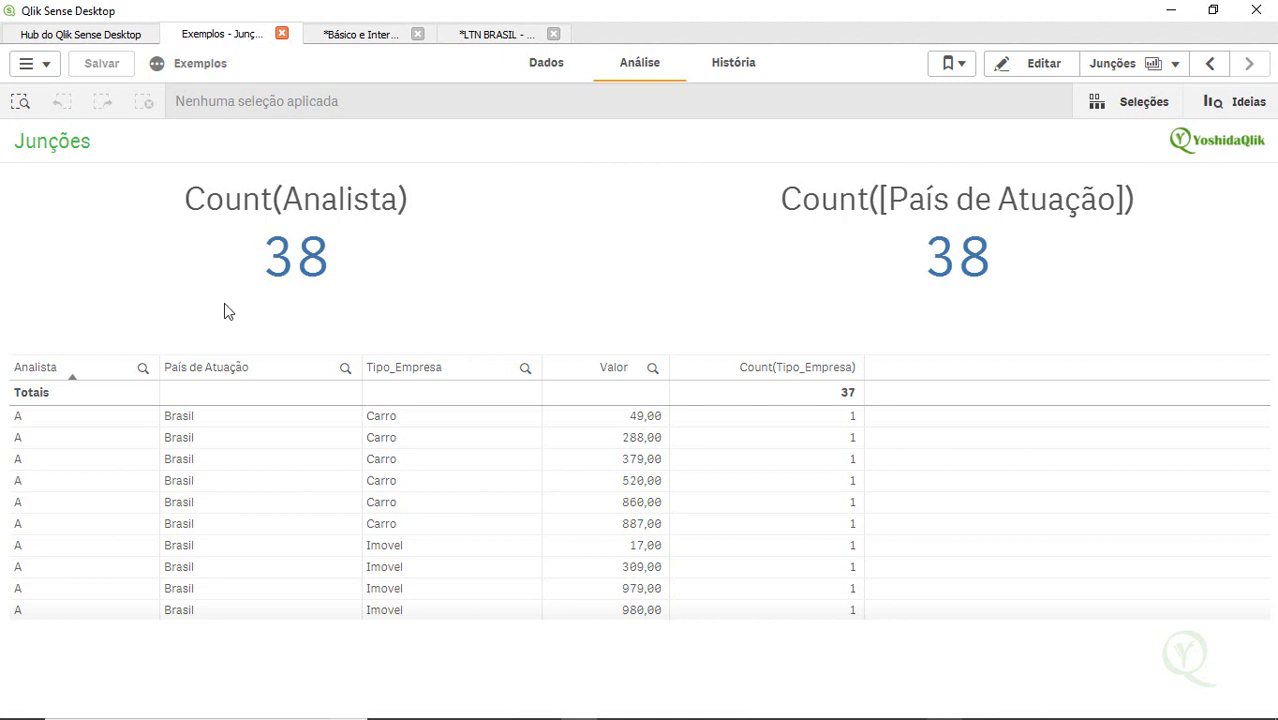
# Examine the Analista filter list and the last rows of the right-joined table, comparing them with the Excel workbook.
pyautogui.click(143, 369)
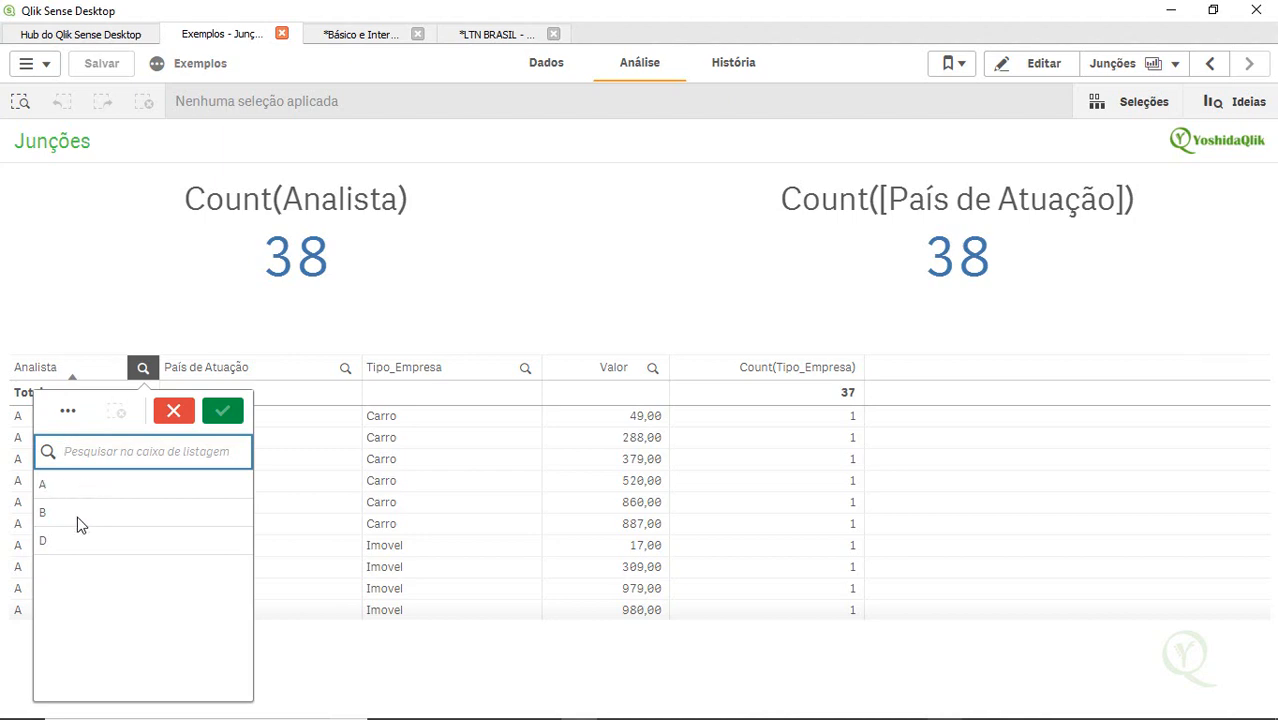
pyautogui.click(403, 297)
pyautogui.hotkey('alt', 'Tab')
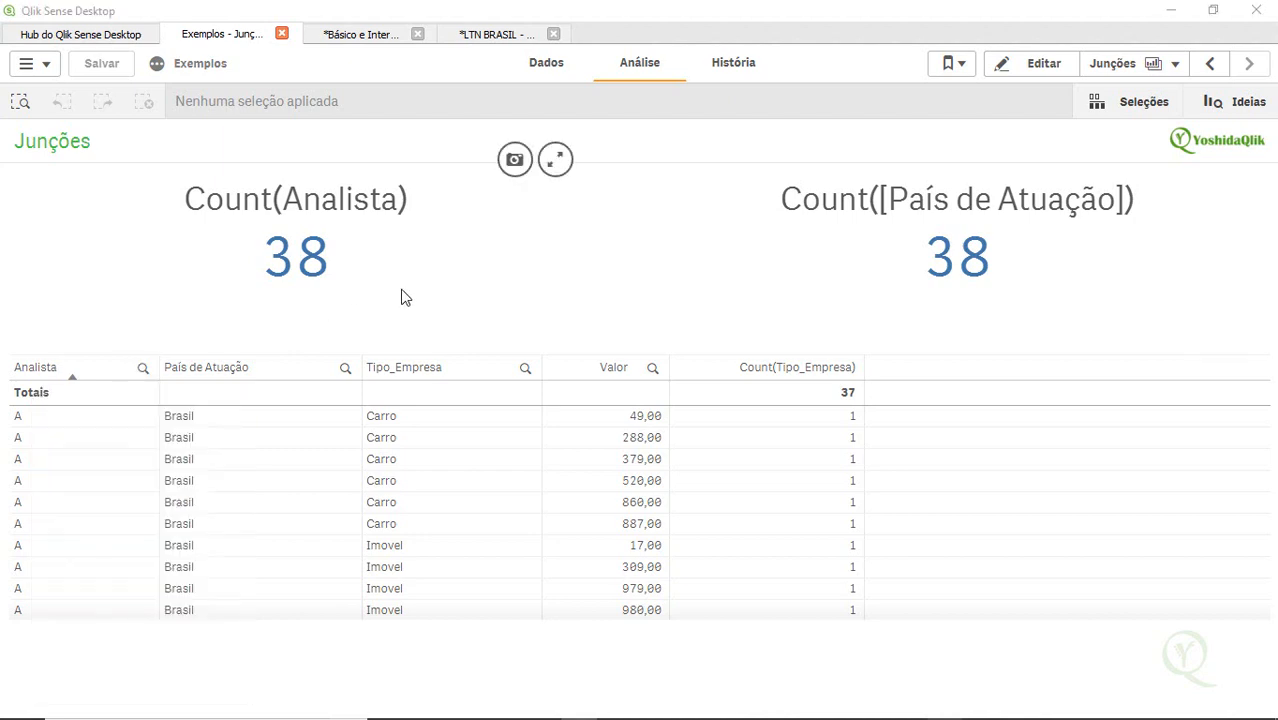
pyautogui.hotkey('alt', 'Tab')
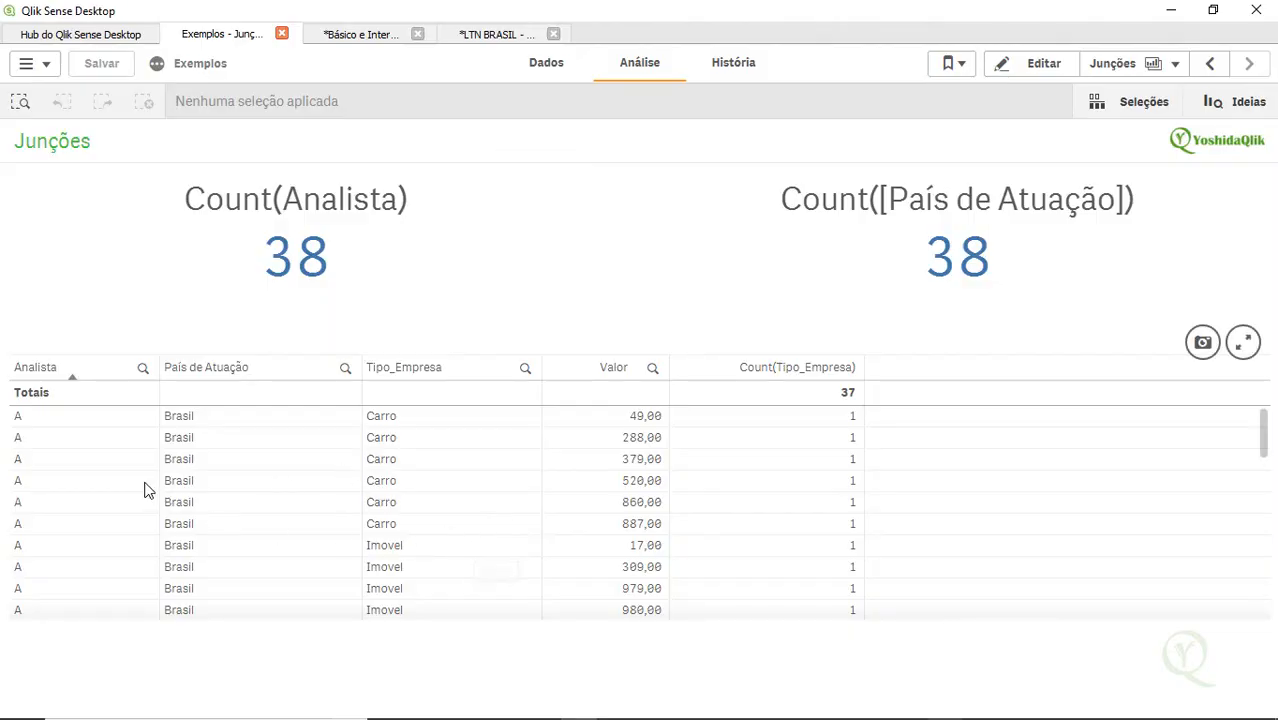
pyautogui.scroll(-5, 94, 466)
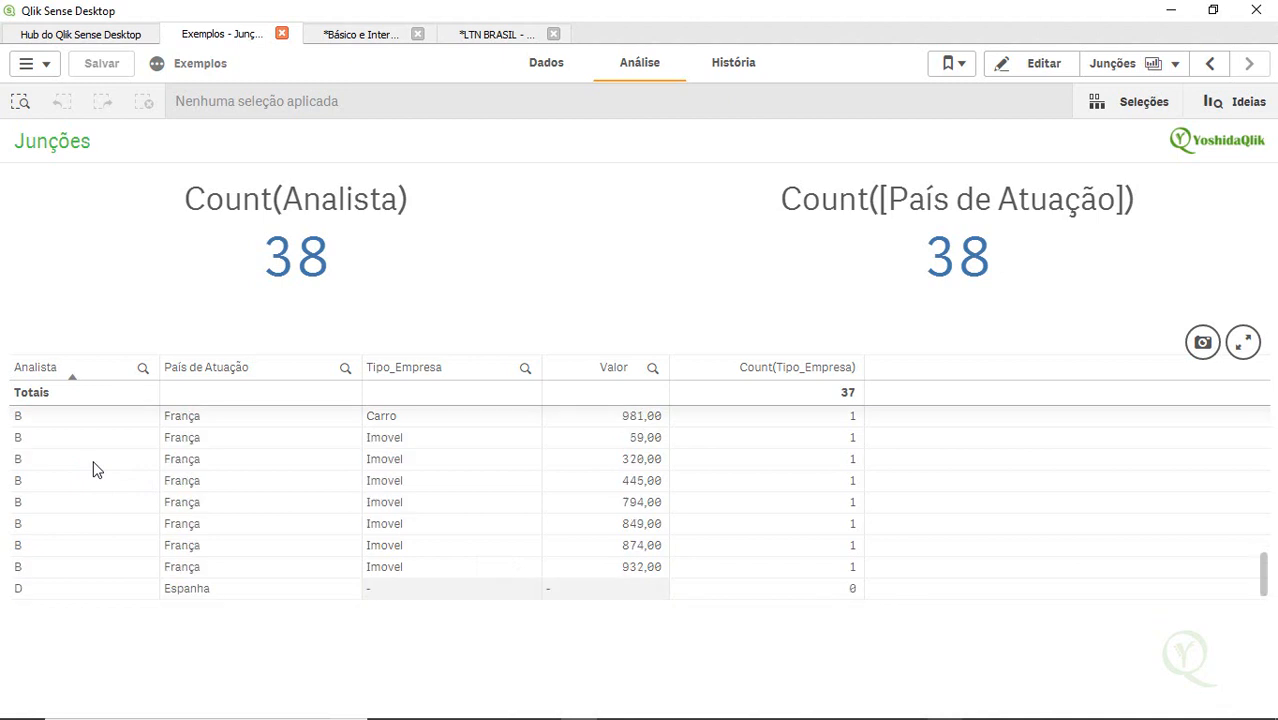